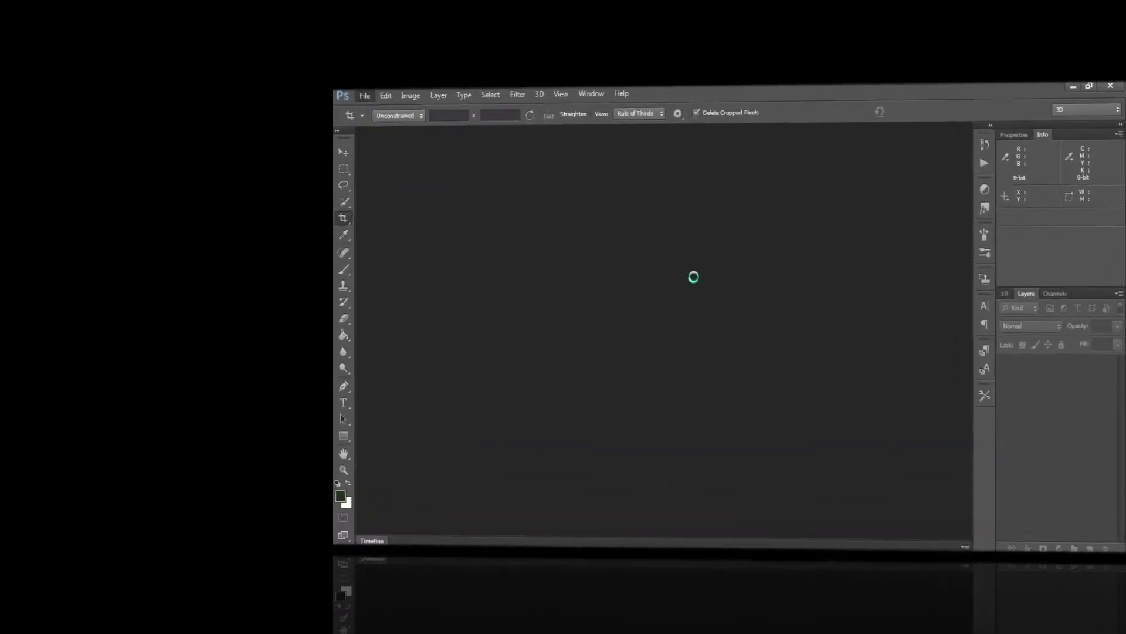
Create a new 48 by 36 inch canvas
left_click(681, 230)
left_click(686, 278)
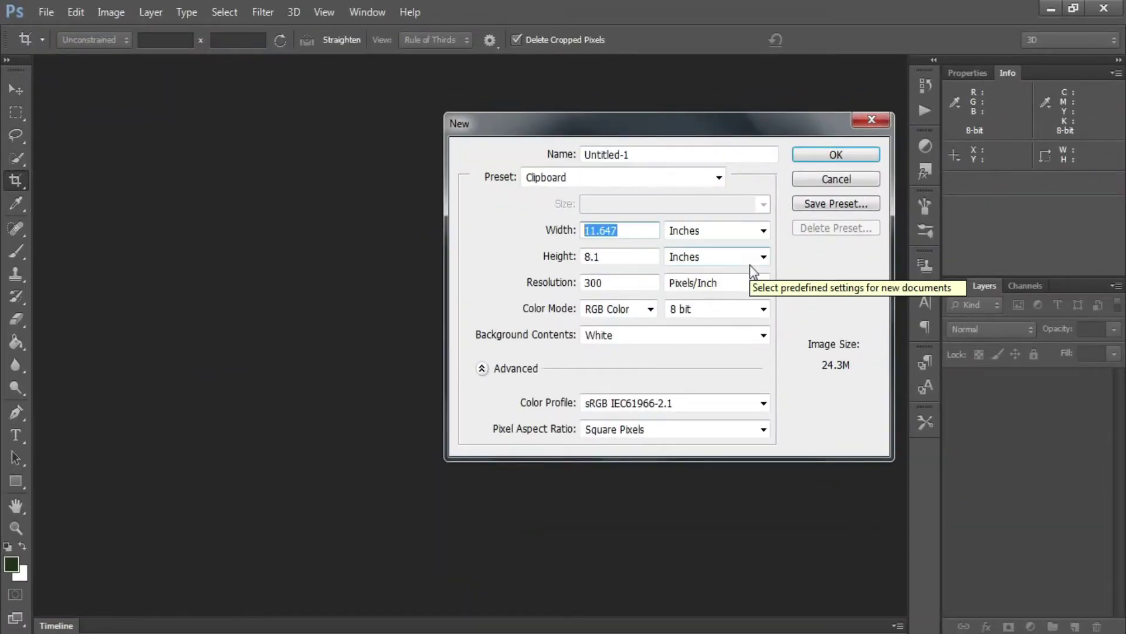
type("48")
key("Tab")
key("Tab")
key("Return")
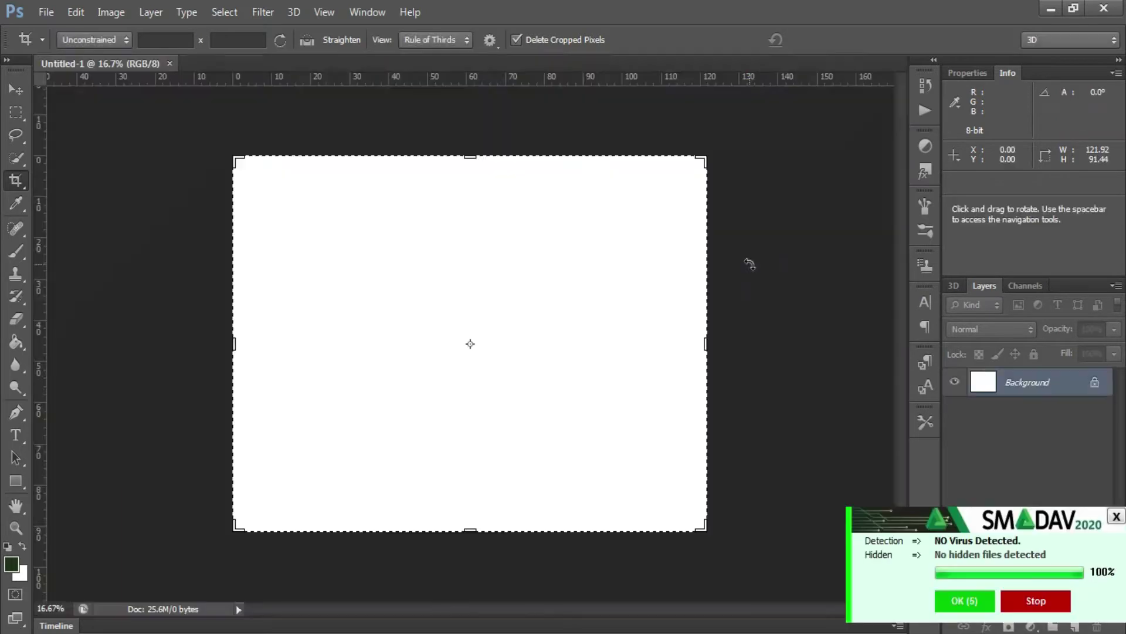
Place the pastel striped image mikabesfamilnaya170800023, scaled from the canvas's top-left corner
left_click(47, 15)
left_click(143, 296)
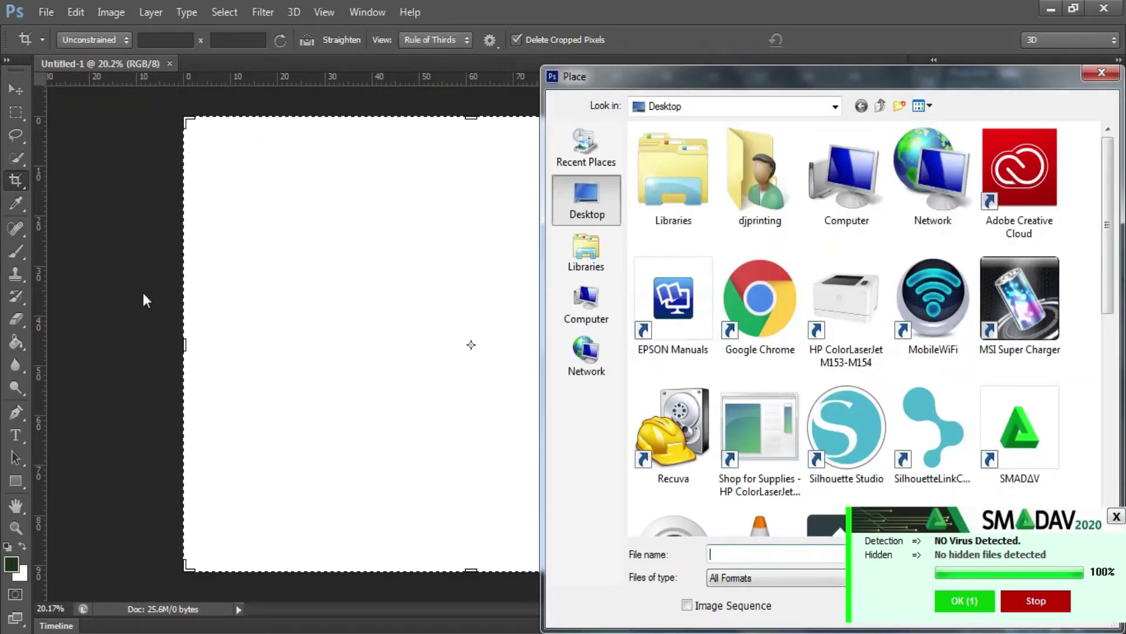
scroll(1098, 269, "down", 5)
double_click(758, 302)
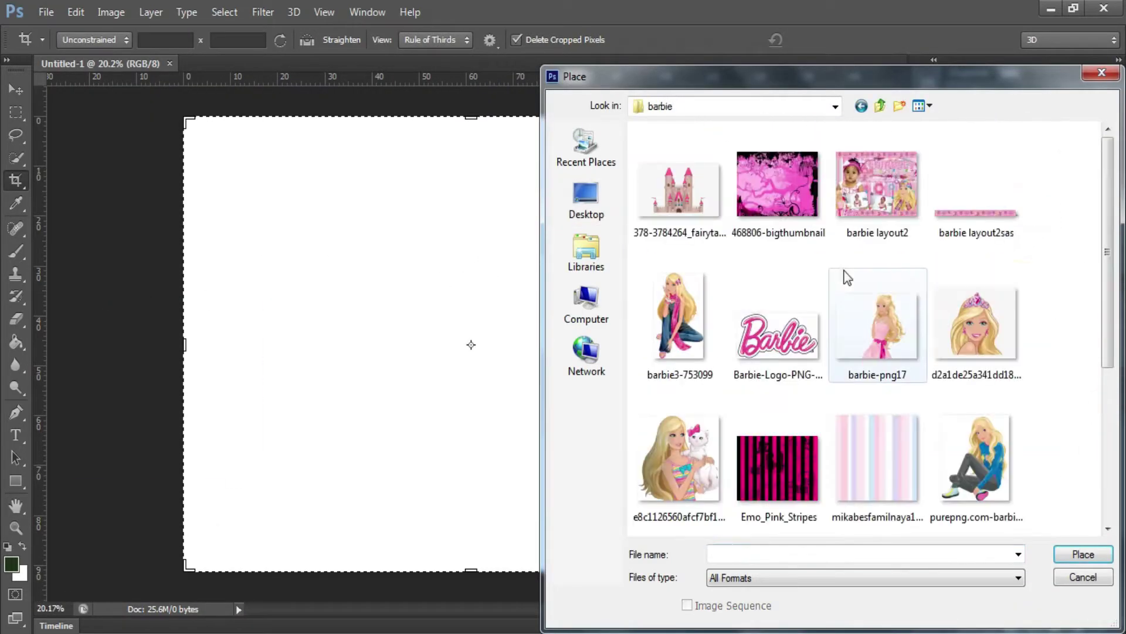
double_click(888, 463)
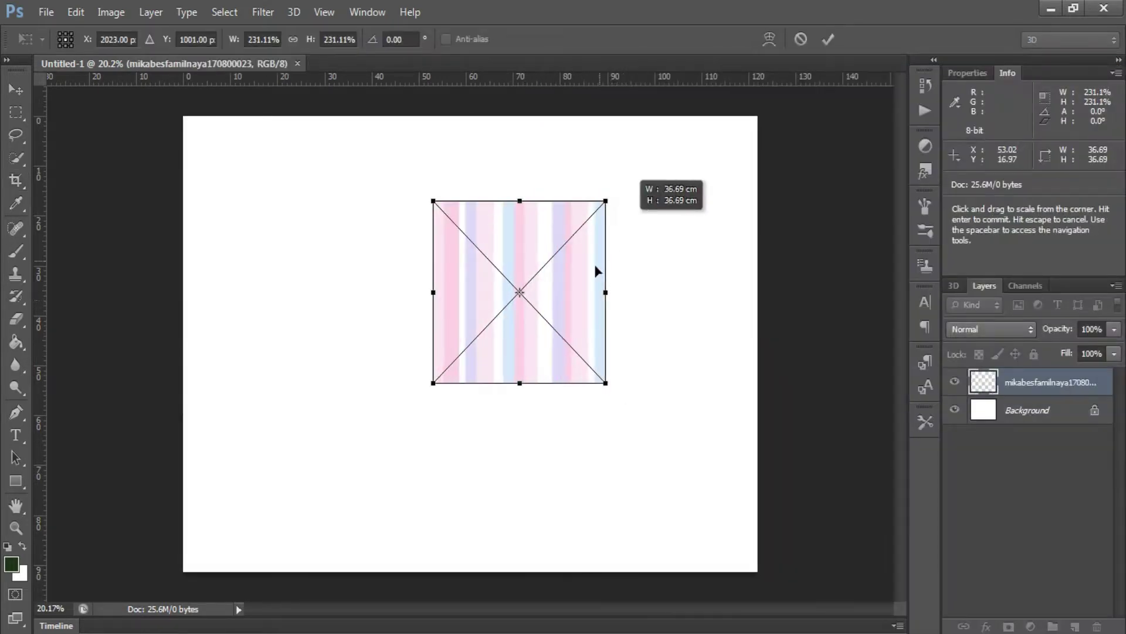
left_click_drag(597, 271, 302, 219)
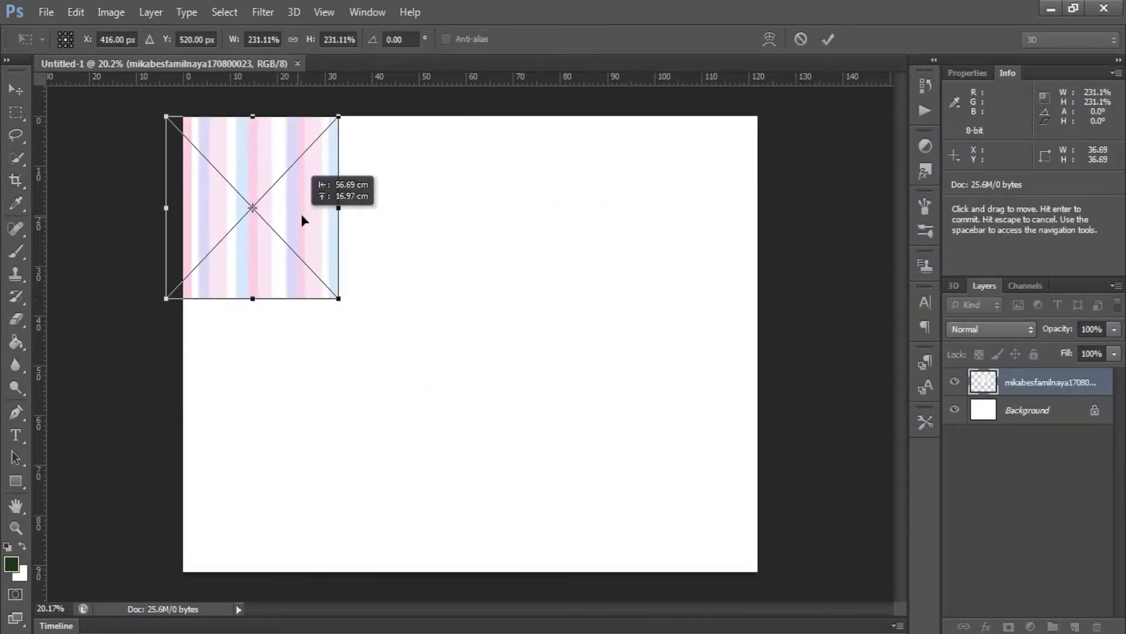
mouse_move(356, 299)
left_mouse_down()
mouse_move(525, 598)
mouse_move(566, 625)
left_mouse_up()
key("Return")
Alt-drag a copy of the striped image to fill the canvas's right side
key("c")
key("v")
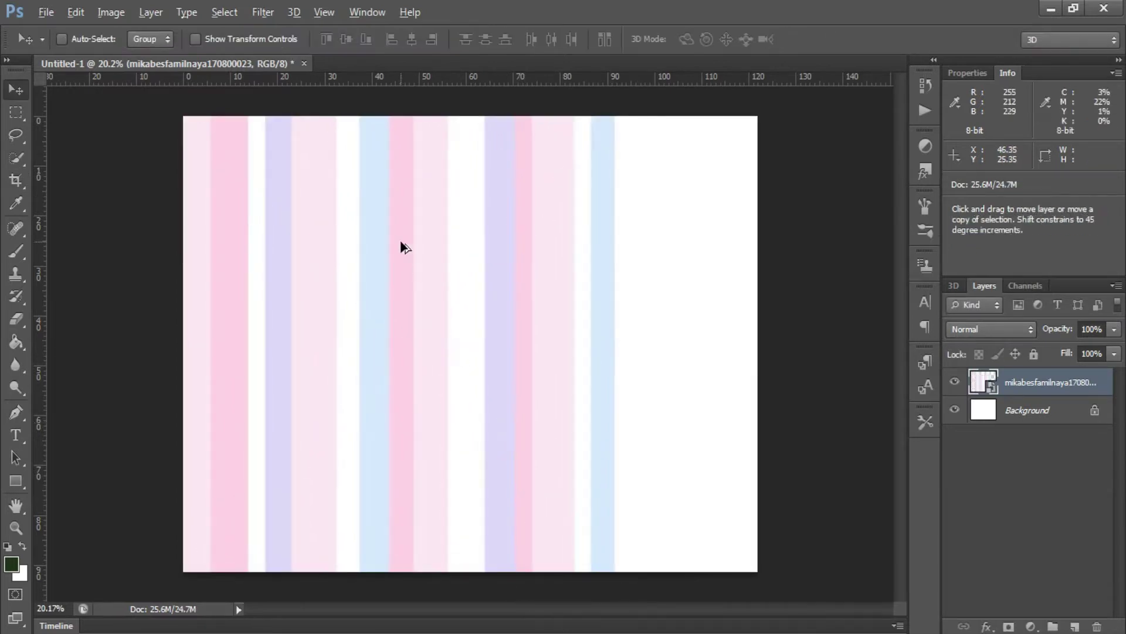
left_click_drag(552, 342, 735, 250, "alt")
scroll(661, 320, "down", 1, "alt")
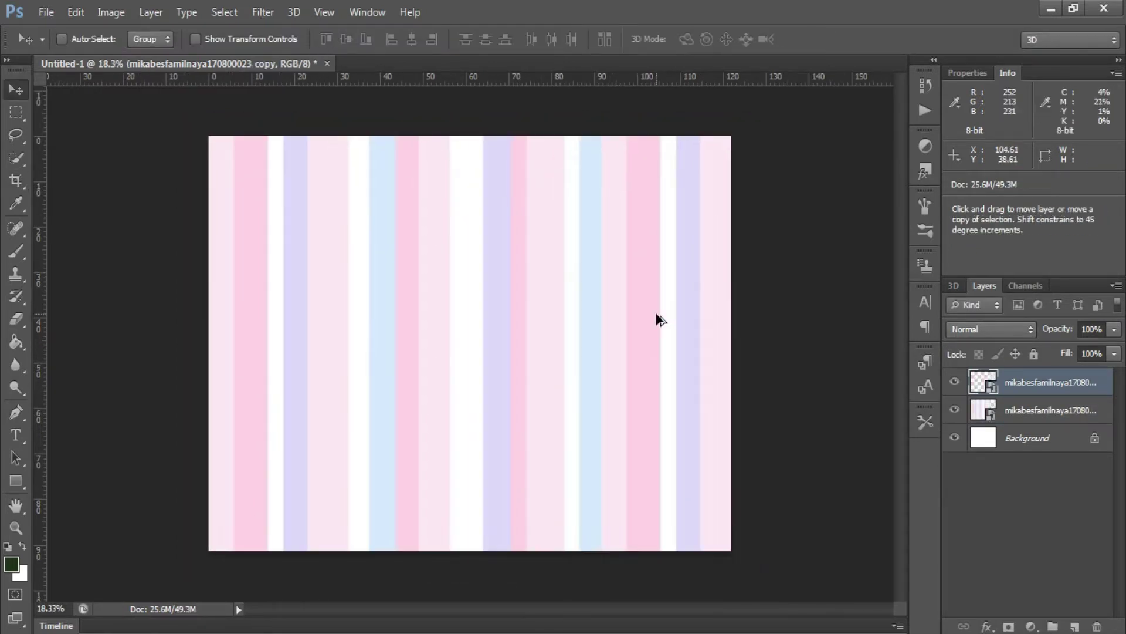
scroll(661, 319, "up", 1)
left_click(45, 11)
Place the barbie layout2sas flower border, scaled and stretched along the top edge
left_click(58, 294)
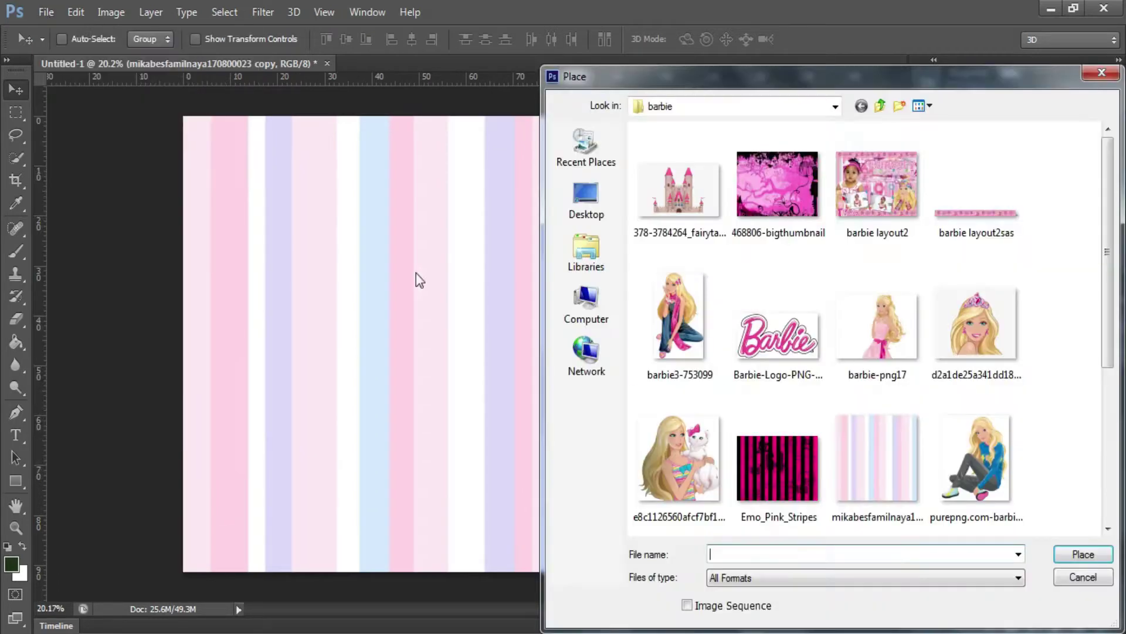
double_click(943, 215)
left_click_drag(523, 340, 747, 344)
left_click_drag(586, 334, 355, 127)
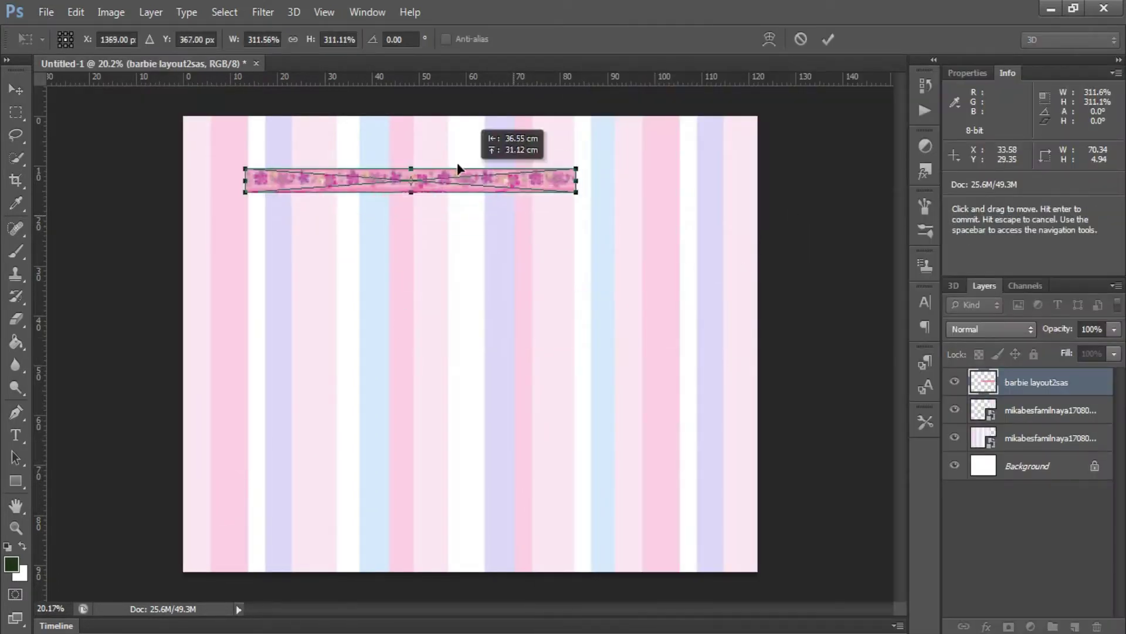
scroll(516, 141, "up", 1, "alt")
left_click_drag(510, 114, 547, 118)
scroll(546, 124, "up", 3)
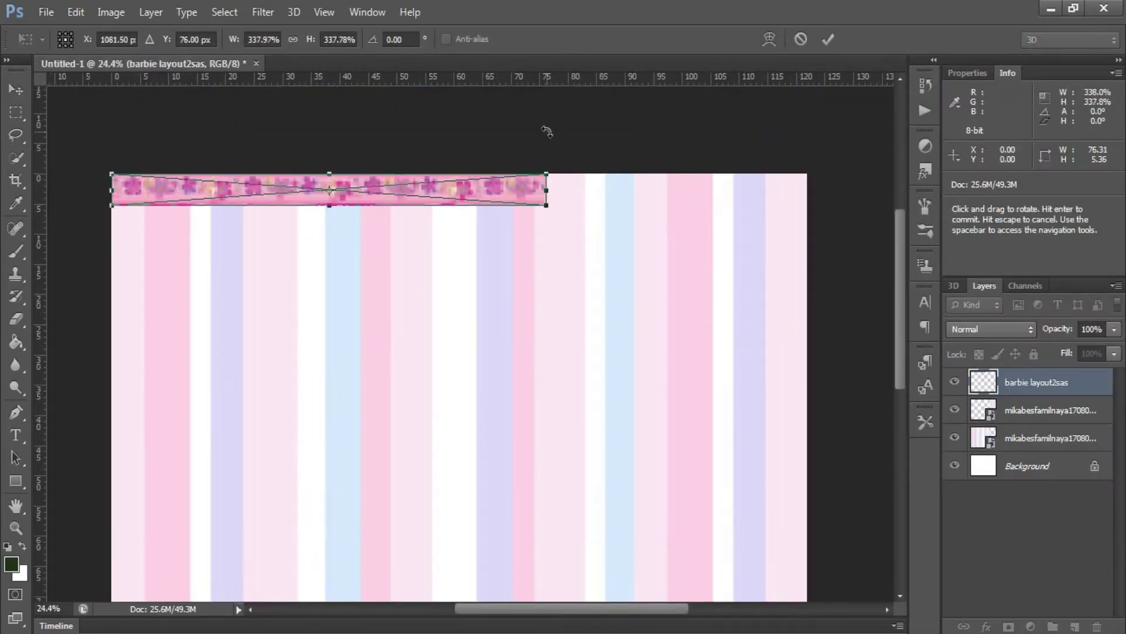
key("Return")
Copy the border to extend it across the top, then merge both pieces into one layer
mouse_move(503, 169)
left_mouse_down()
mouse_move(519, 292)
mouse_move(595, 196)
mouse_move(531, 192)
left_mouse_up()
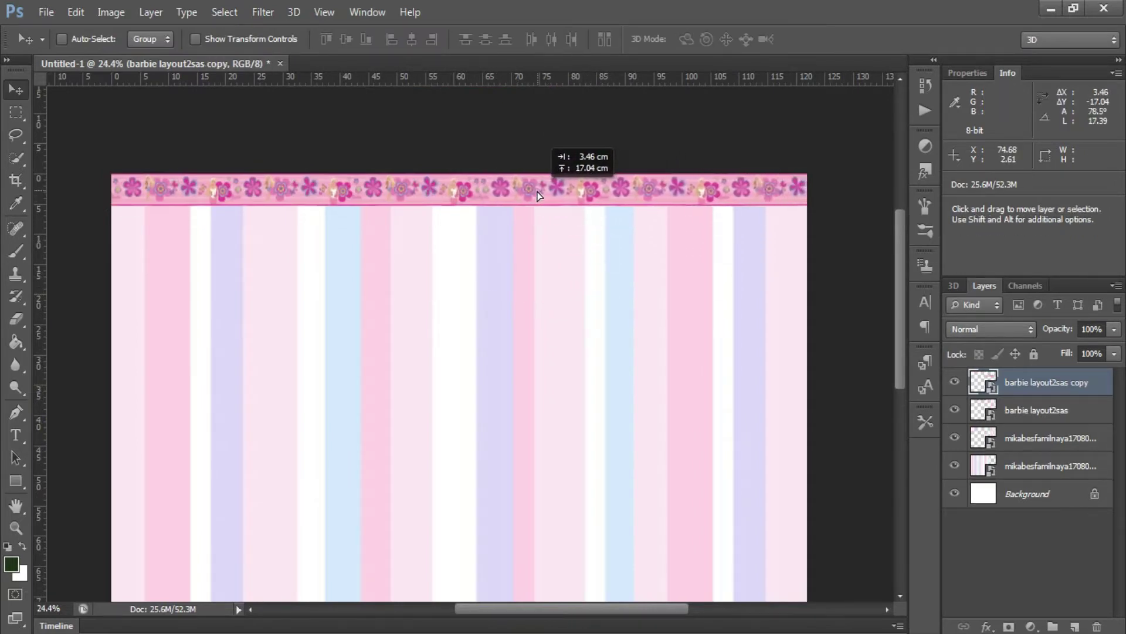
scroll(531, 195, "up", 1, "alt")
scroll(618, 218, "down", 2, "alt")
scroll(618, 218, "down", 1, "alt")
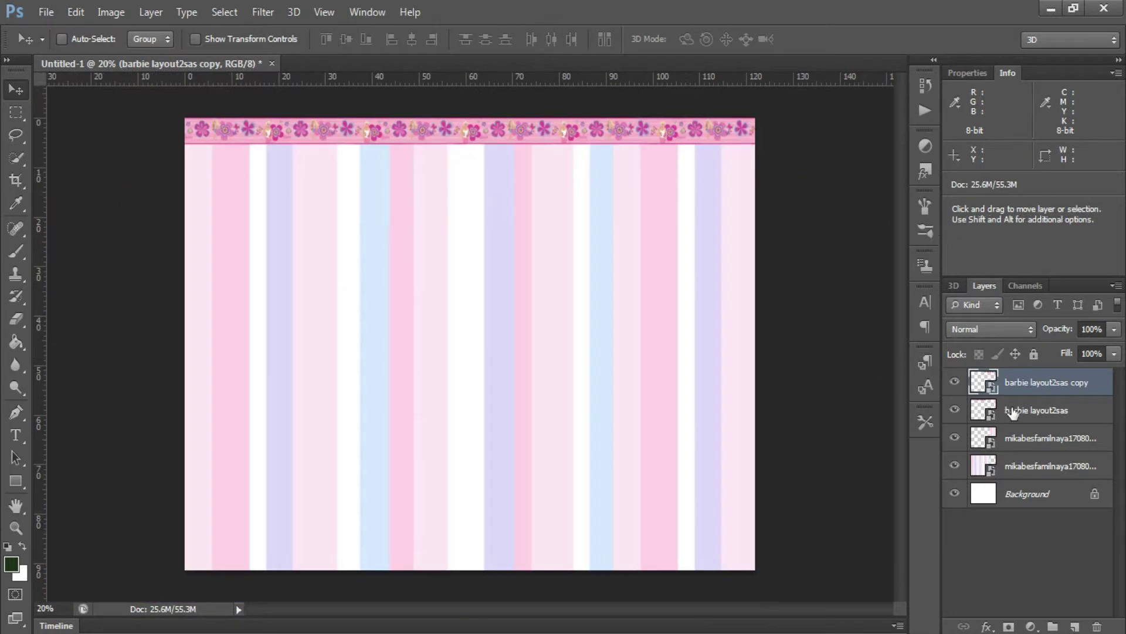
left_click(1012, 410, "shift")
right_click(1012, 409)
left_click(721, 444)
Alt-drag the merged border down to the bottom edge and select the lower striped layer
left_click_drag(512, 219, 516, 550, "alt")
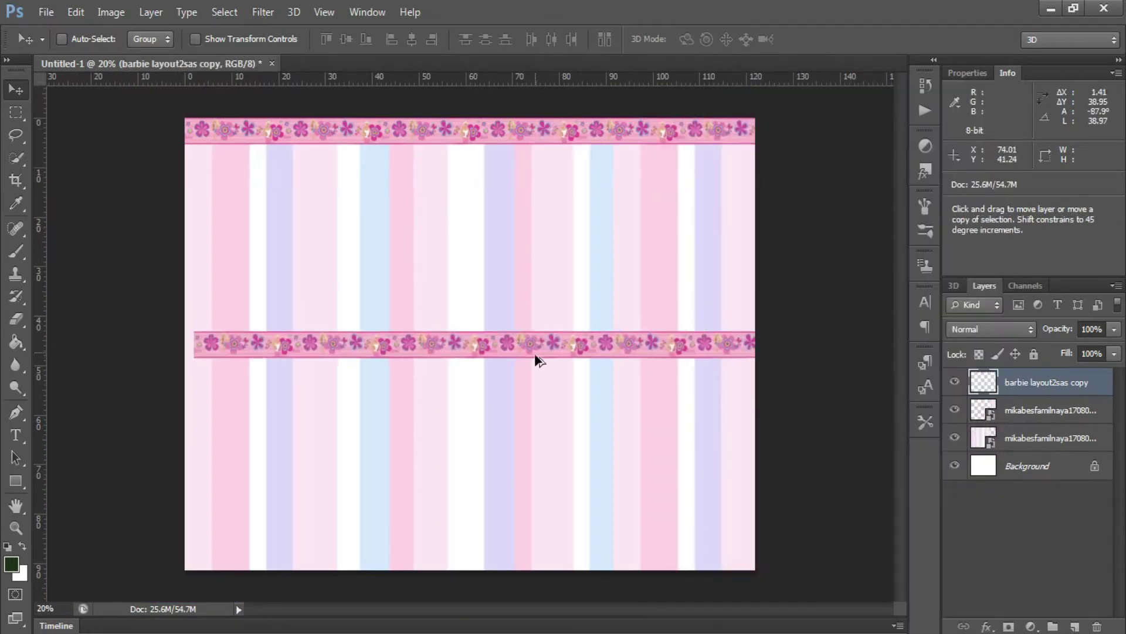
scroll(549, 382, "down", 1, "alt")
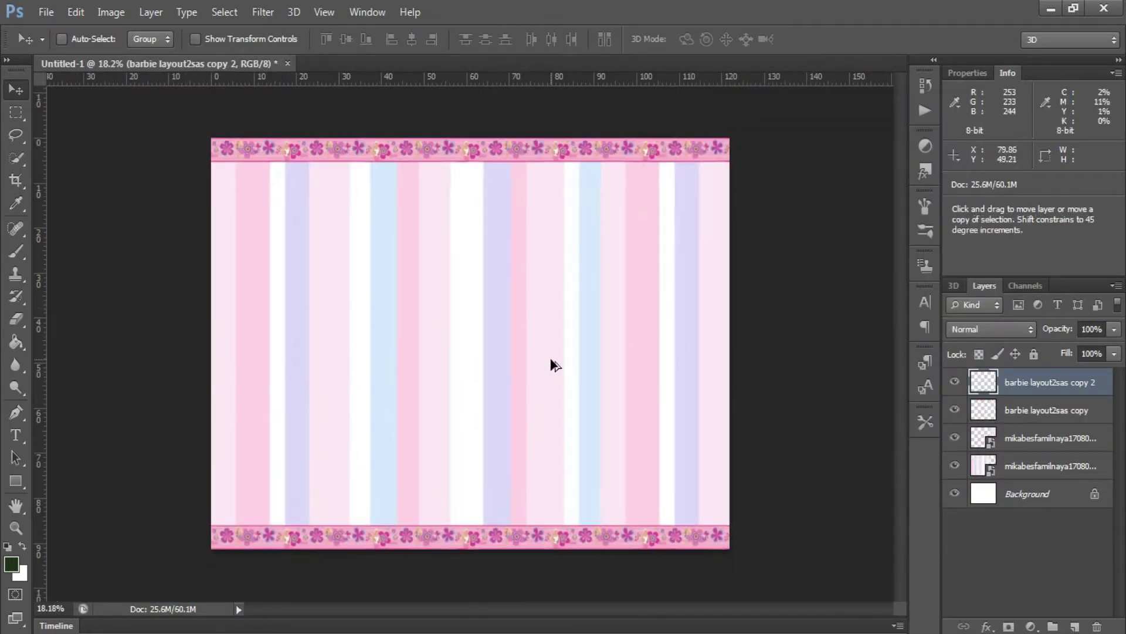
right_click(262, 295)
left_click(281, 303)
left_click(47, 12)
left_click(72, 41)
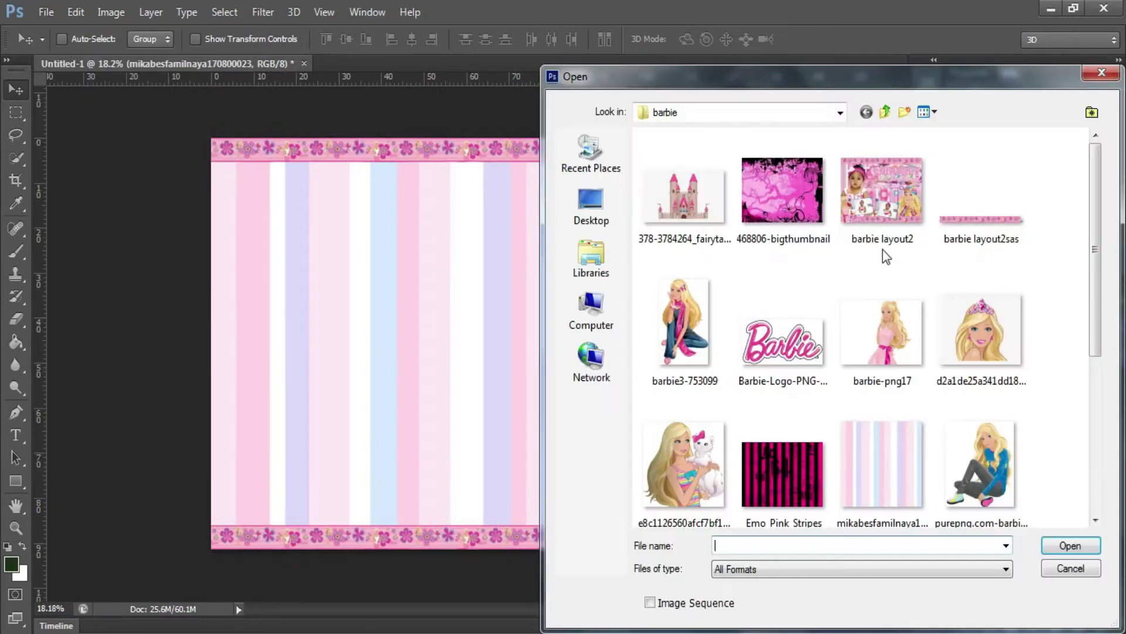
left_click_drag(1095, 212, 949, 361)
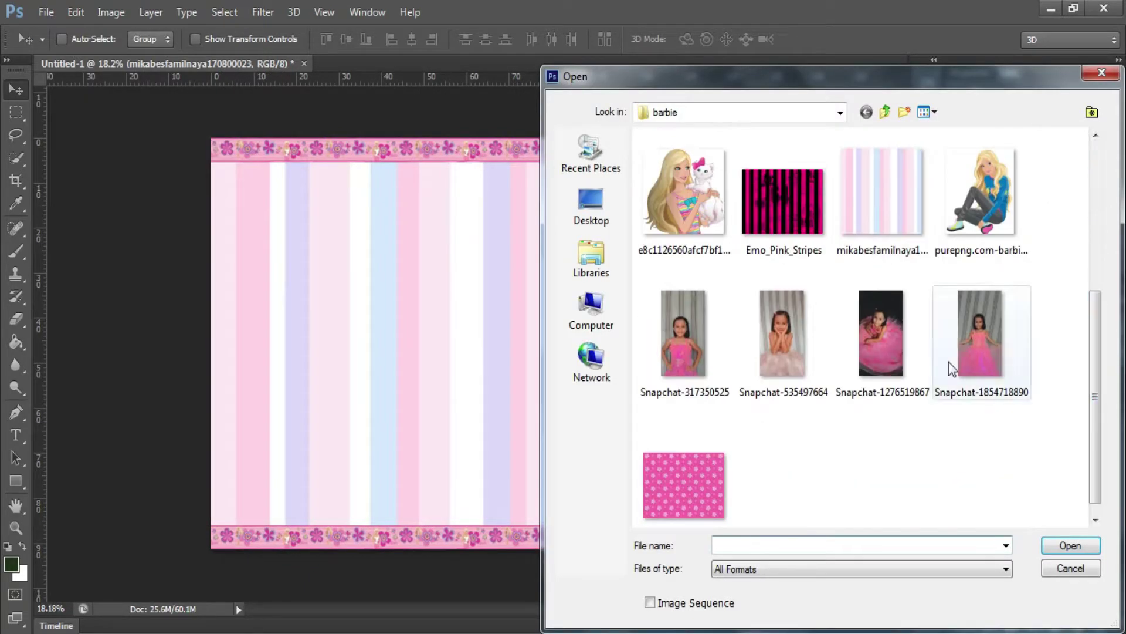
double_click(880, 337)
scroll(468, 415, "up", 2, "alt")
scroll(470, 393, "down", 2)
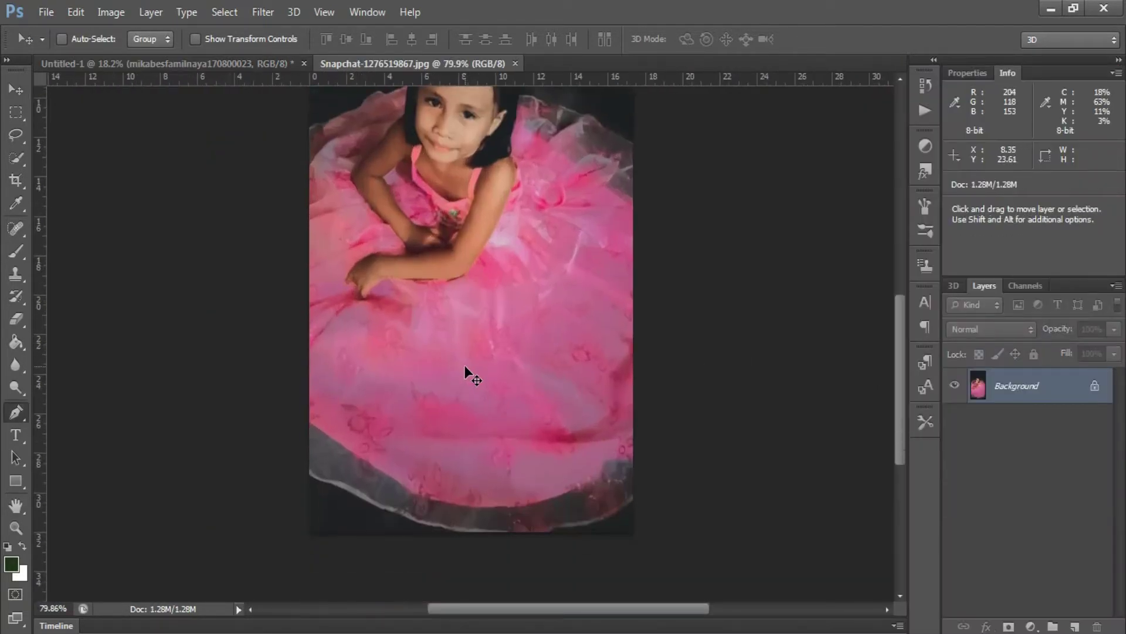
key("p")
scroll(327, 382, "down", 2)
scroll(316, 382, "up", 3, "alt")
scroll(317, 379, "up", 1, "alt")
Trace the Pen outline along the girl's dark dress hem
left_click(296, 339)
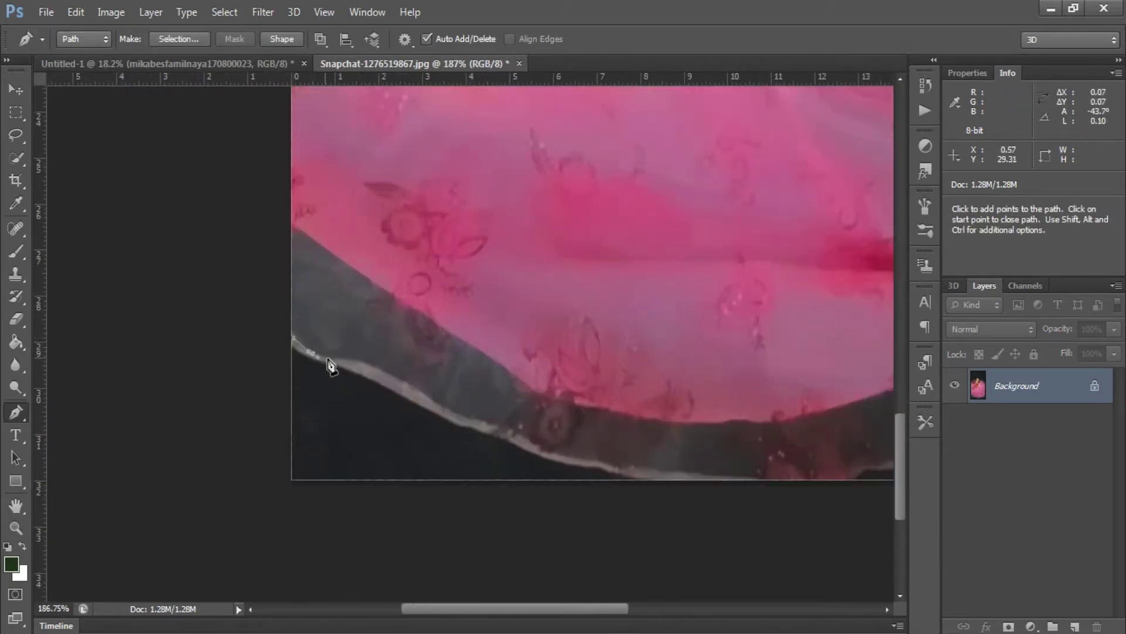
left_click_drag(391, 389, 522, 453)
left_click_drag(700, 477, 716, 477)
left_click(764, 476)
scroll(733, 487, "right", 5)
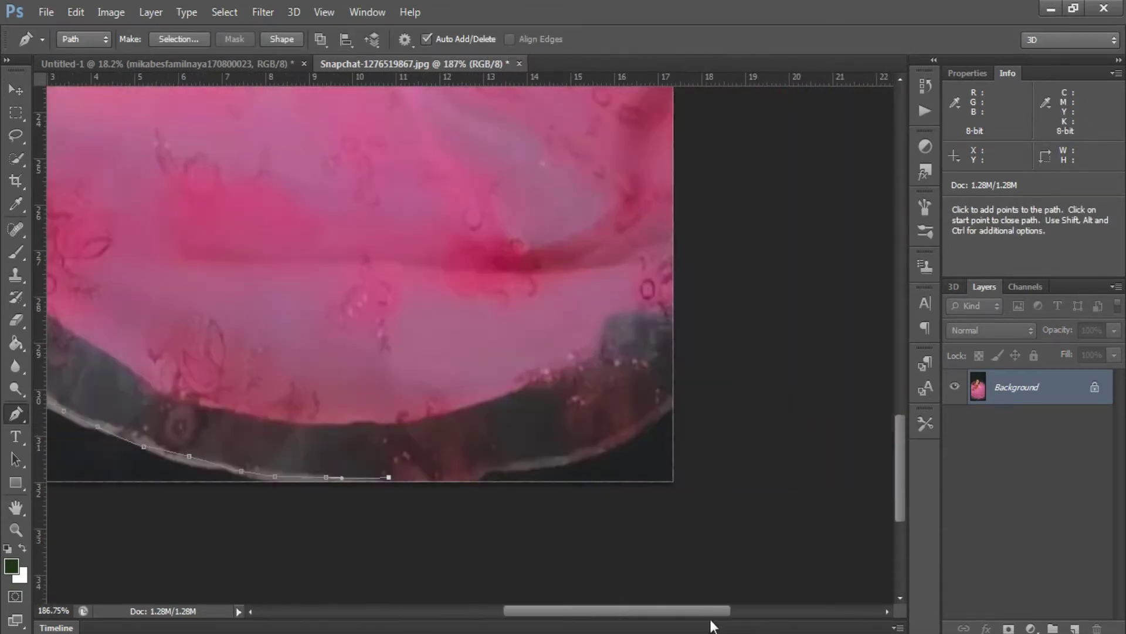
scroll(675, 267, "up", 4)
scroll(676, 260, "up", 6)
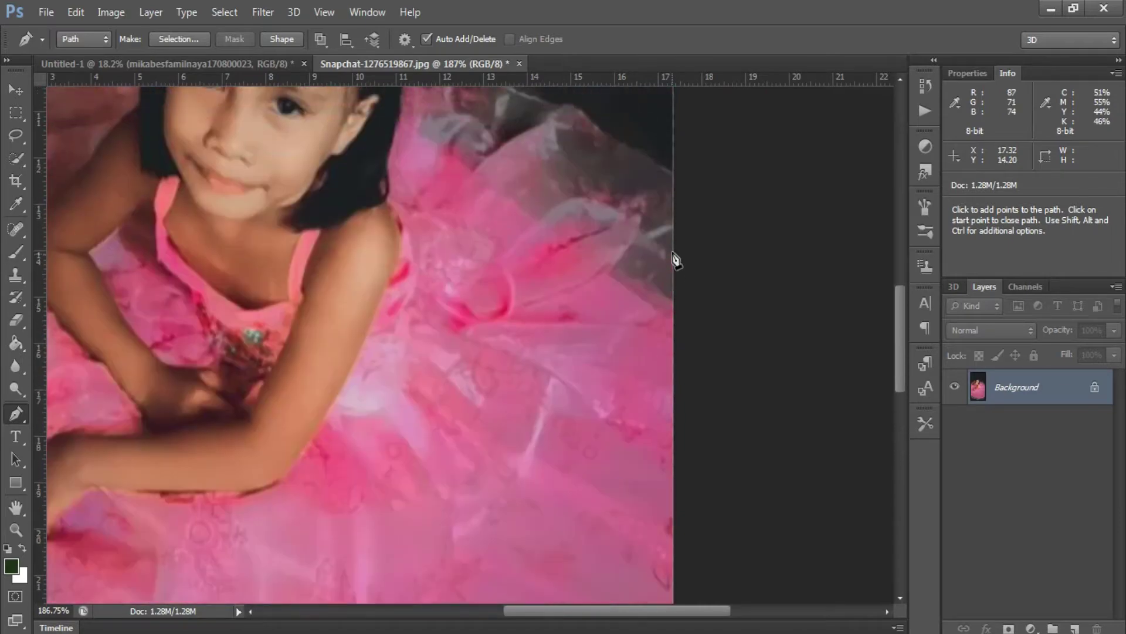
left_click_drag(629, 154, 576, 116)
scroll(577, 116, "up", 4)
left_click_drag(577, 354, 497, 338)
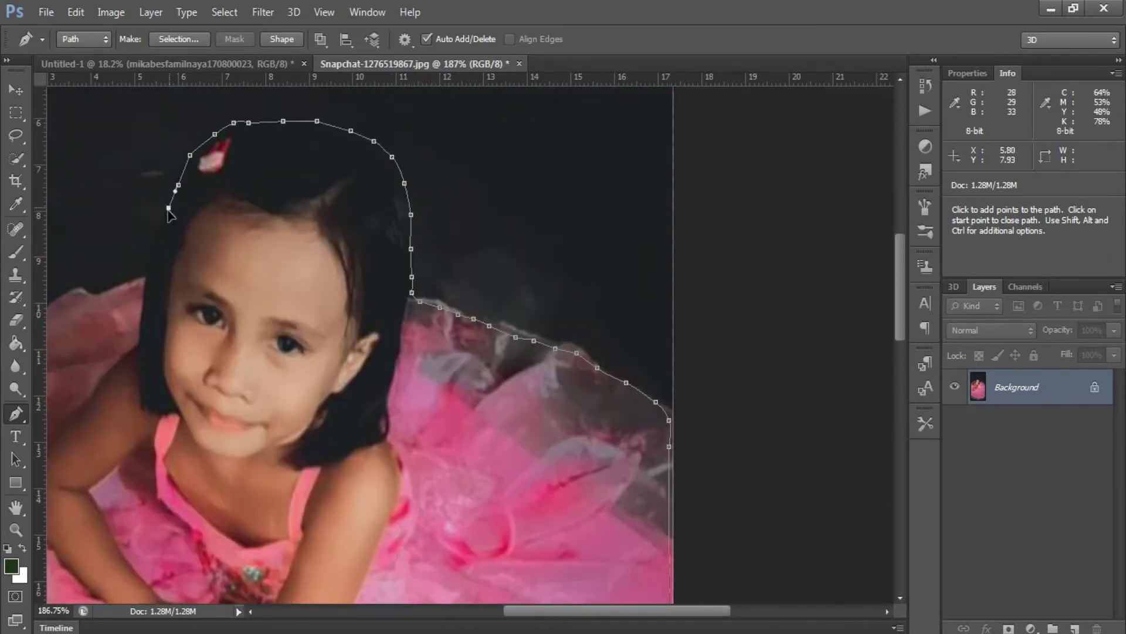
Continue the Pen outline along the left edge of the dress
left_click(117, 292)
left_click_drag(114, 302, 378, 302)
left_click(357, 287)
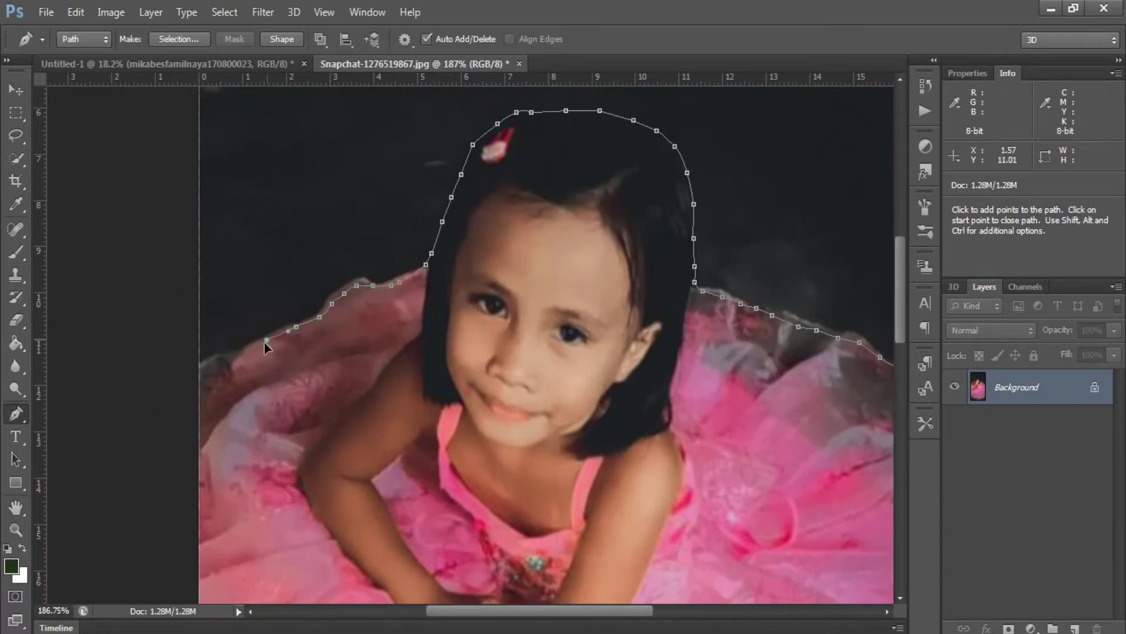
scroll(199, 431, "down", 6)
scroll(198, 433, "down", 4)
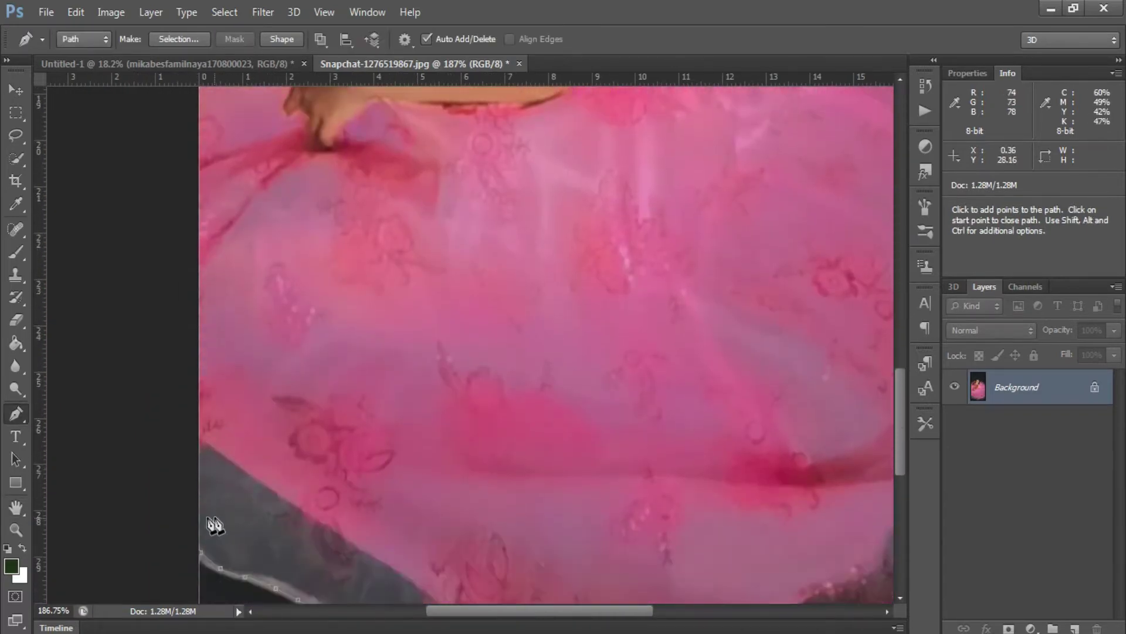
Convert the path into a selection and drag the girl onto the birthday layout
right_click(205, 549)
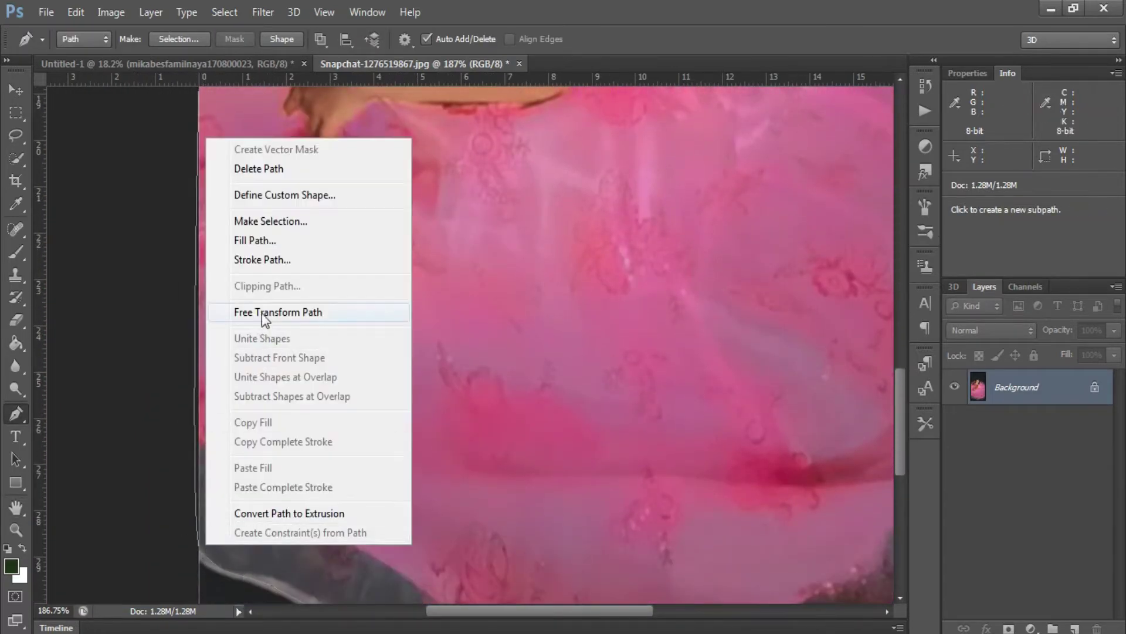
left_click(277, 227)
left_click(633, 194)
key("v")
mouse_move(400, 171)
left_mouse_down()
mouse_move(366, 345)
mouse_move(382, 323)
left_mouse_up()
Enlarge the girl photo on the canvas's left side, briefly viewing Variations without applying
key("ctrl+t")
left_click_drag(410, 277, 529, 106)
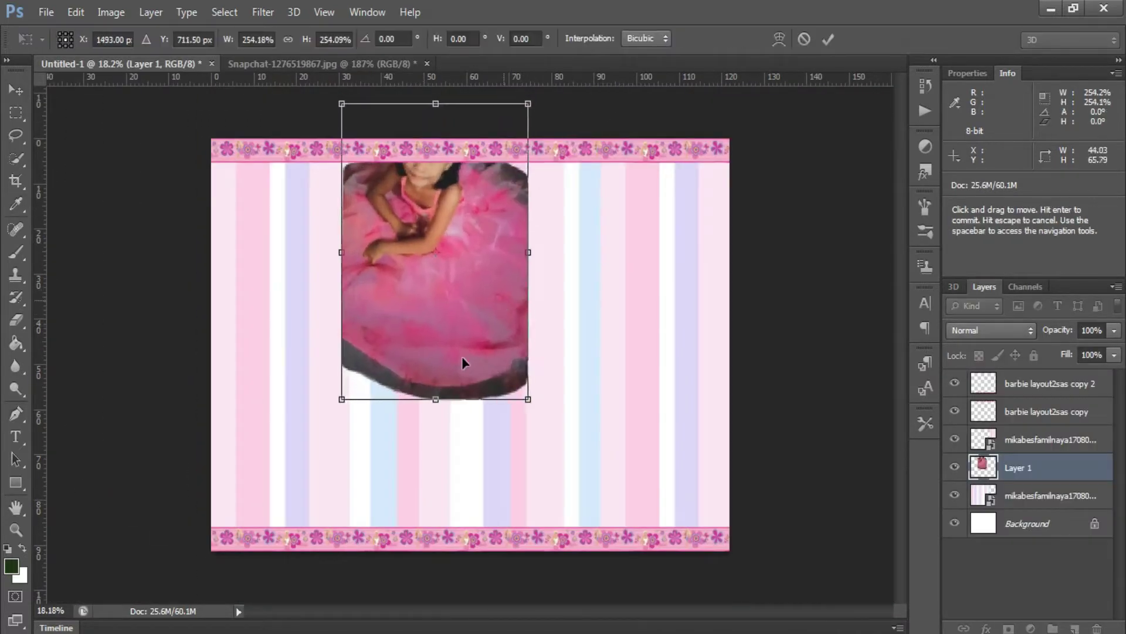
left_click_drag(463, 356, 365, 442)
left_click_drag(403, 244, 447, 173)
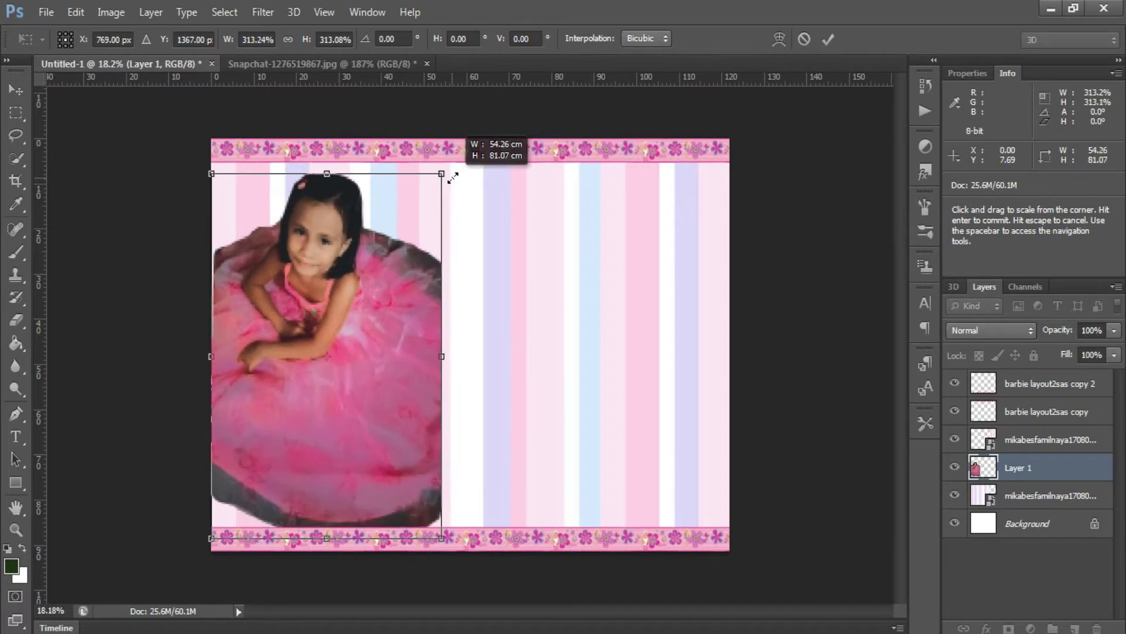
key("Return")
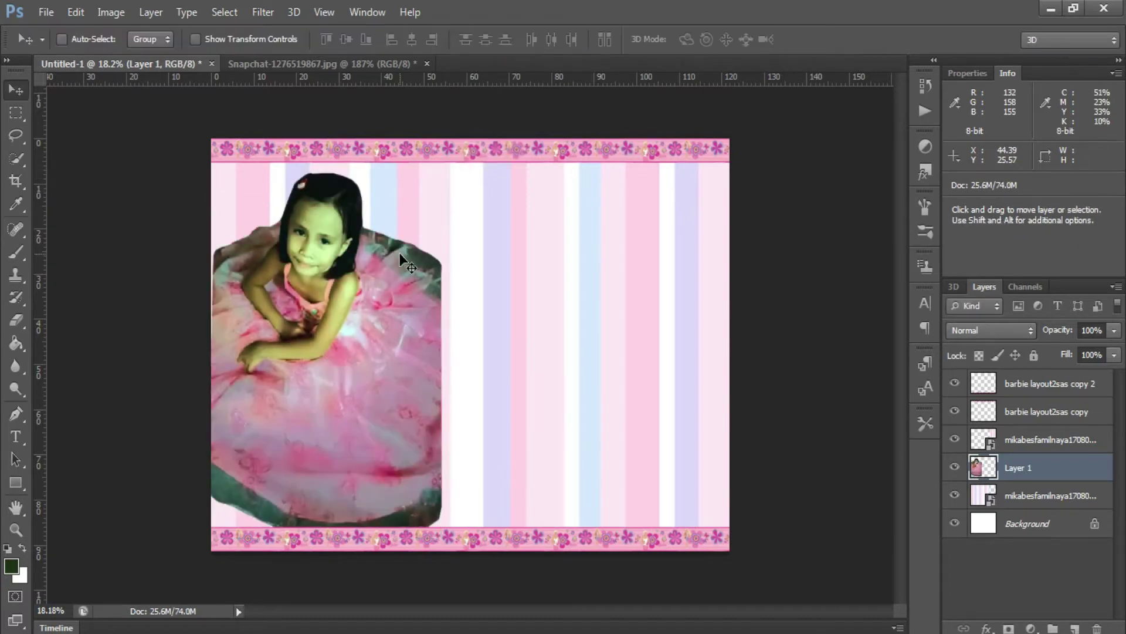
left_click(122, 11)
left_click(417, 371)
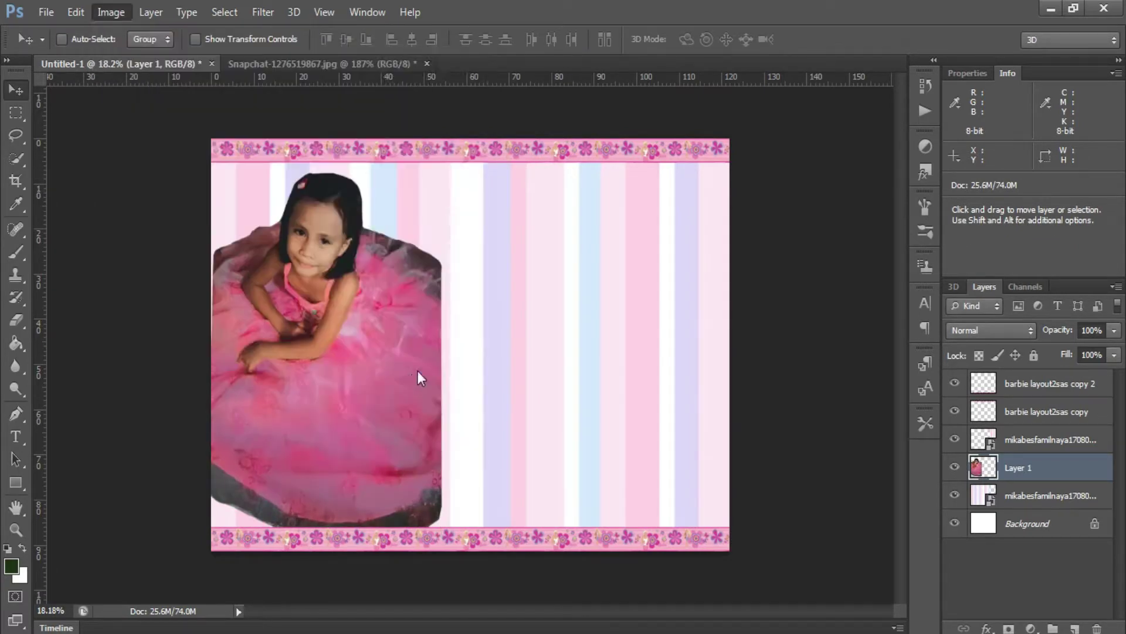
left_click(736, 36)
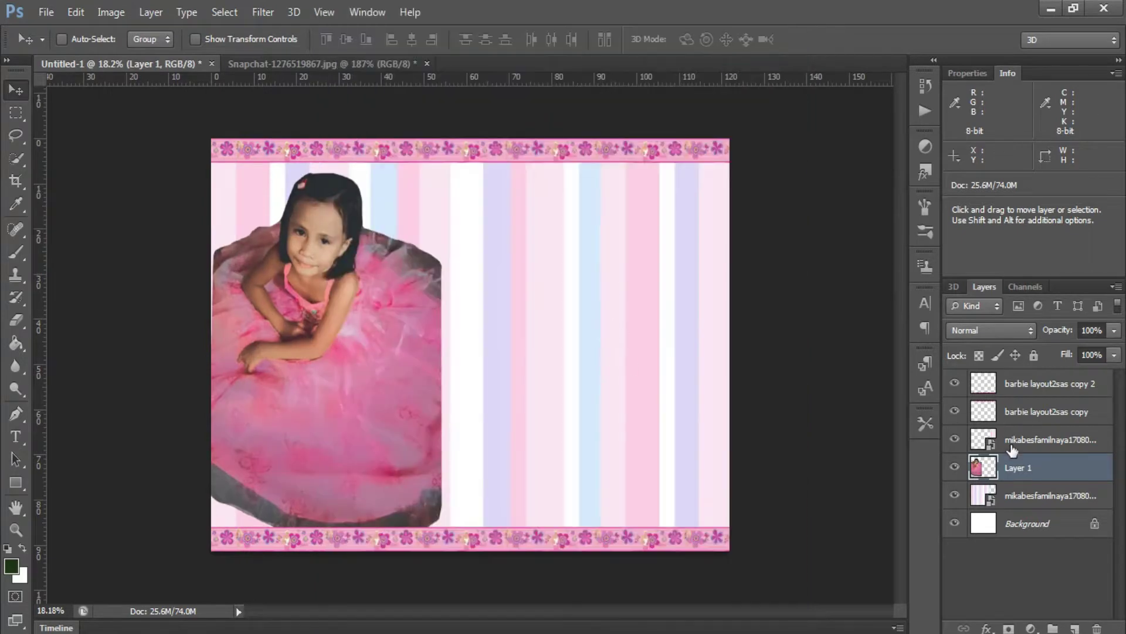
Set the brush sizes for the Eraser and Blur tools used to soften the edges
key("e")
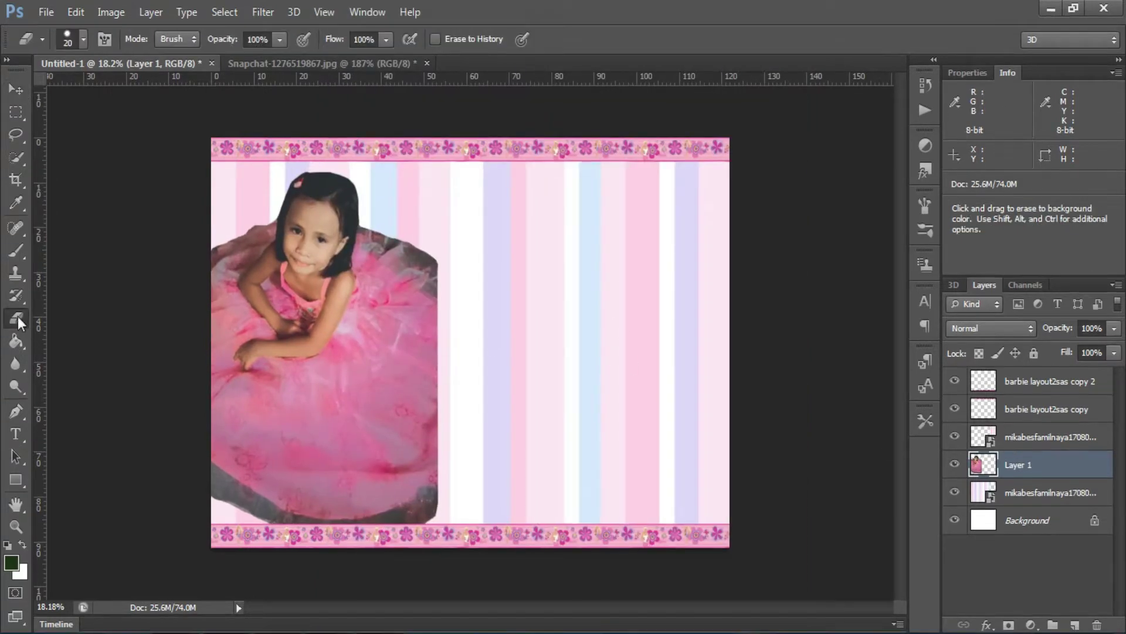
right_click(574, 334)
type("432")
key("Return")
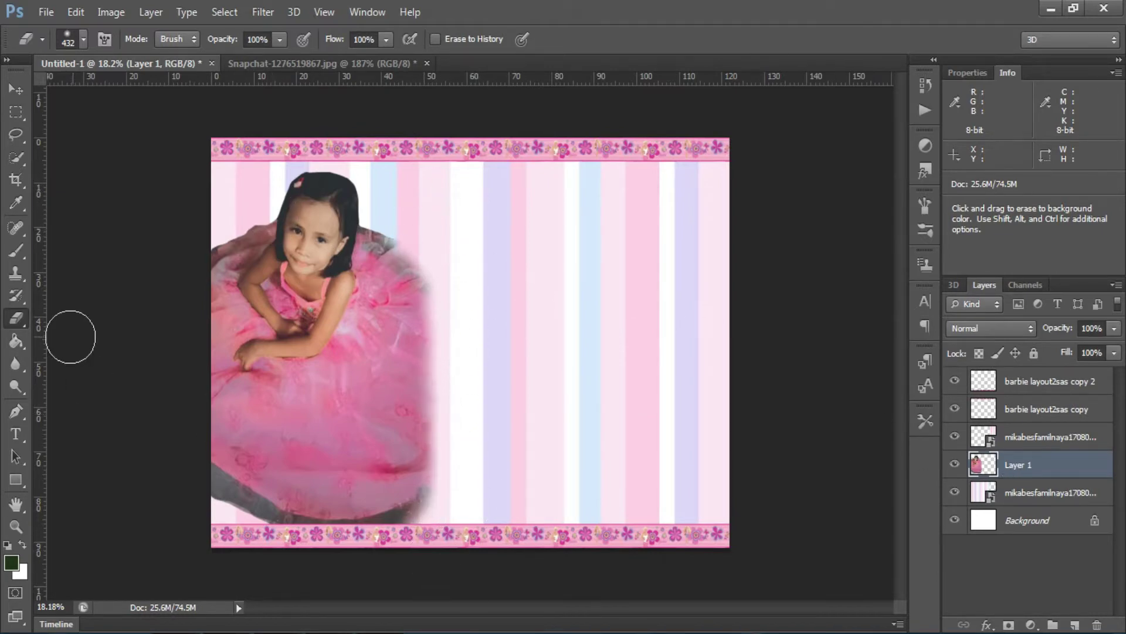
left_click(15, 364)
scroll(393, 252, "up", 2)
right_click(525, 355)
key("Return")
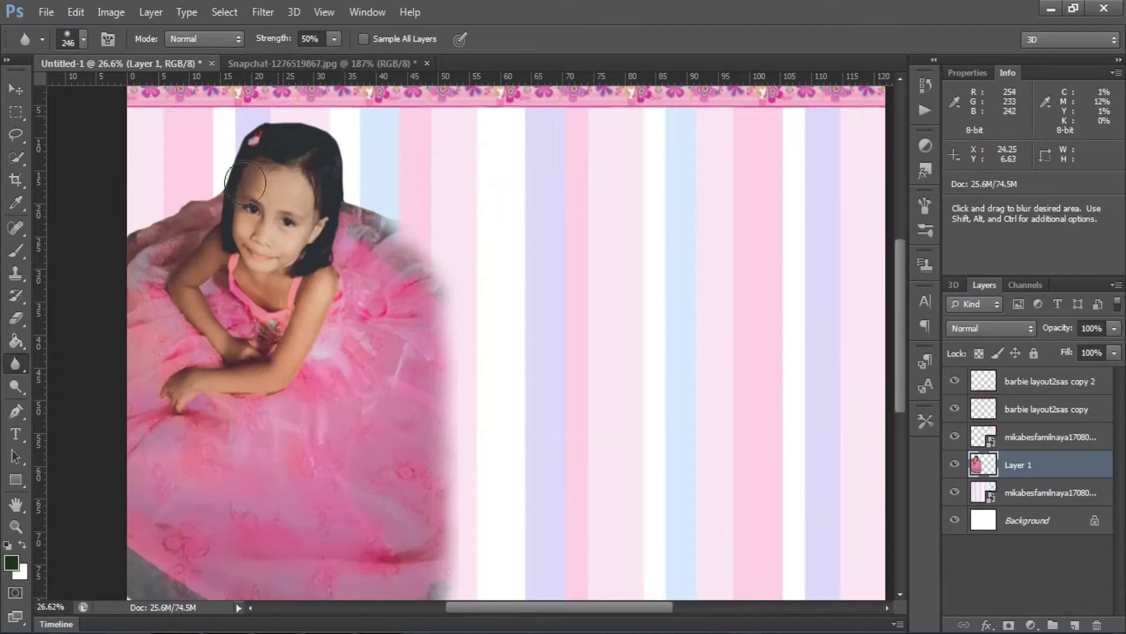
scroll(162, 528, "down", 3)
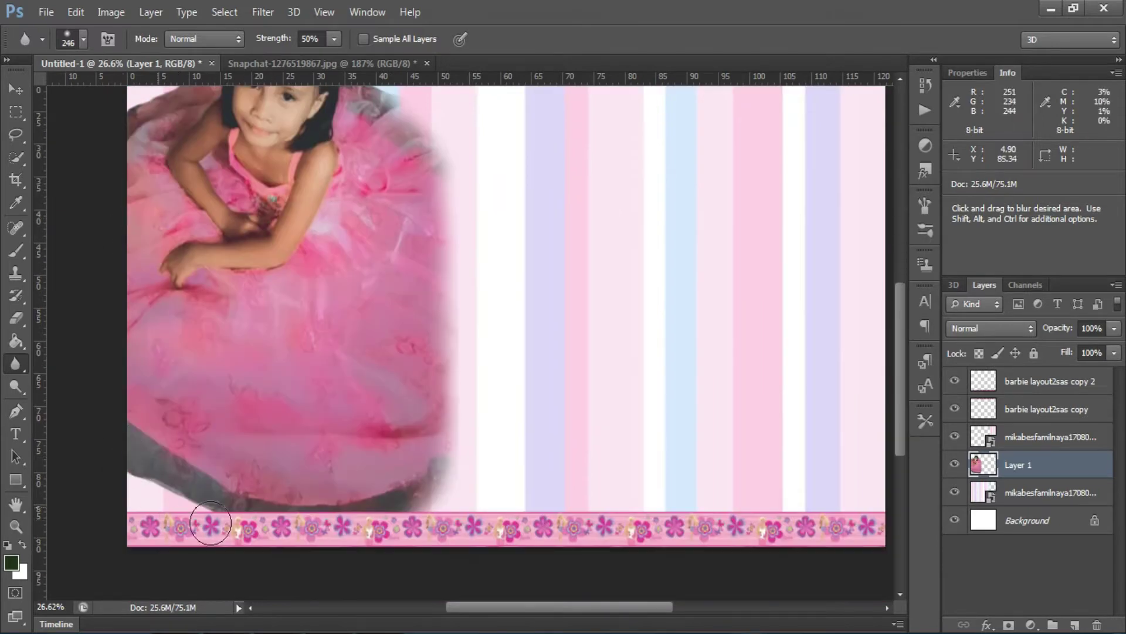
scroll(369, 219, "up", 3)
scroll(411, 222, "up", 3)
key("e")
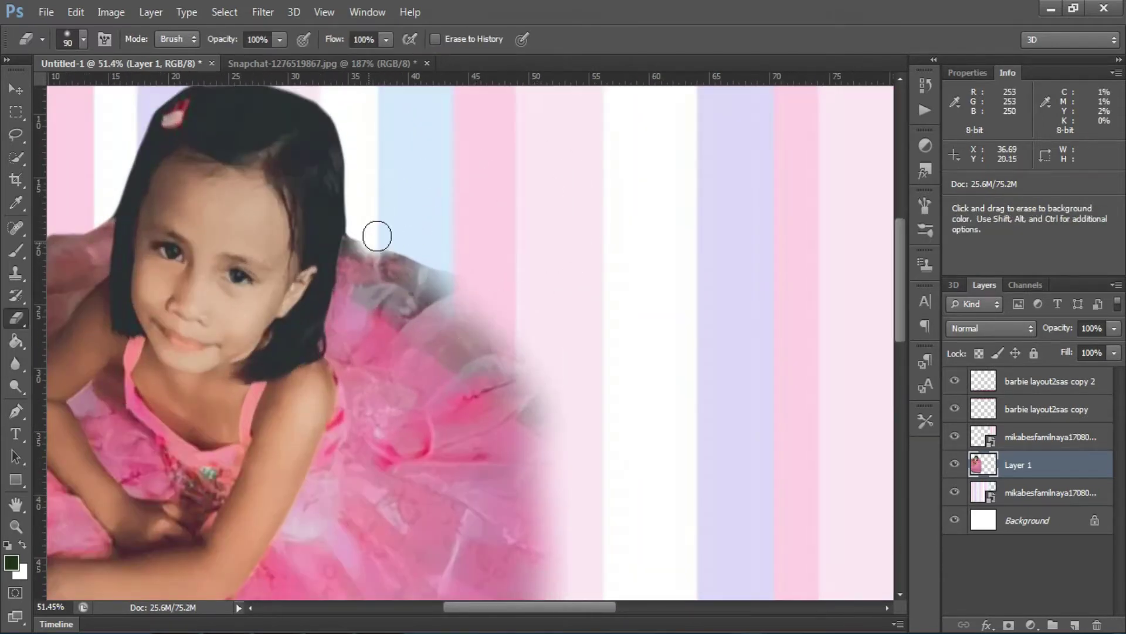
Fade the photo's lower edges with the soft eraser enlarged to 250 px
scroll(594, 427, "left", 5)
scroll(586, 434, "down", 3)
scroll(500, 264, "up", 3)
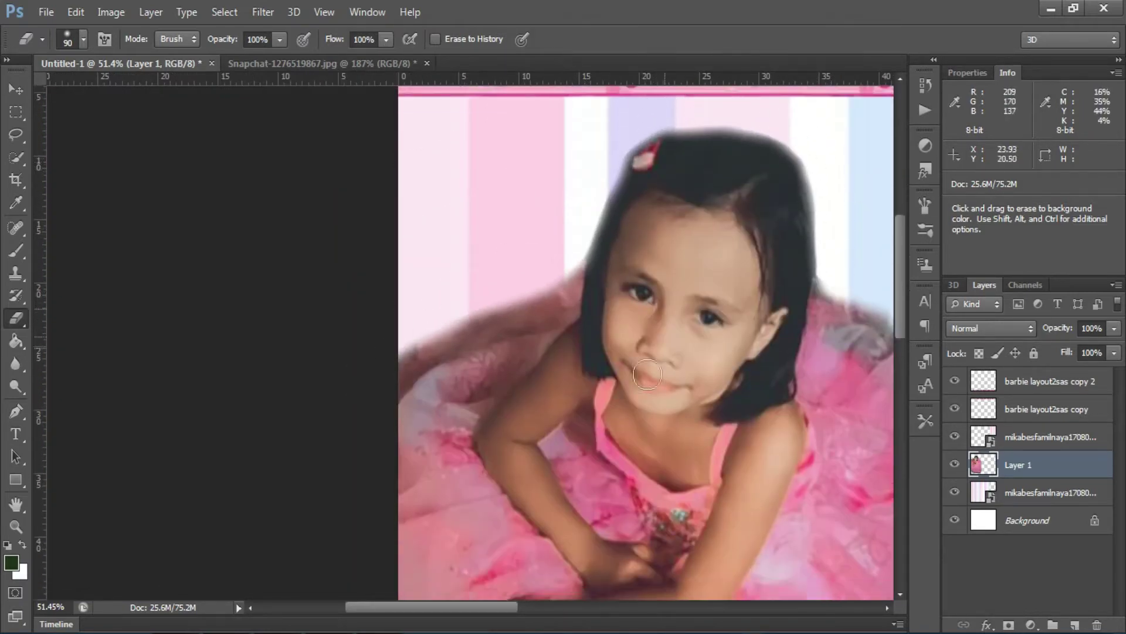
scroll(836, 291, "down", 5)
left_click_drag(468, 607, 561, 610)
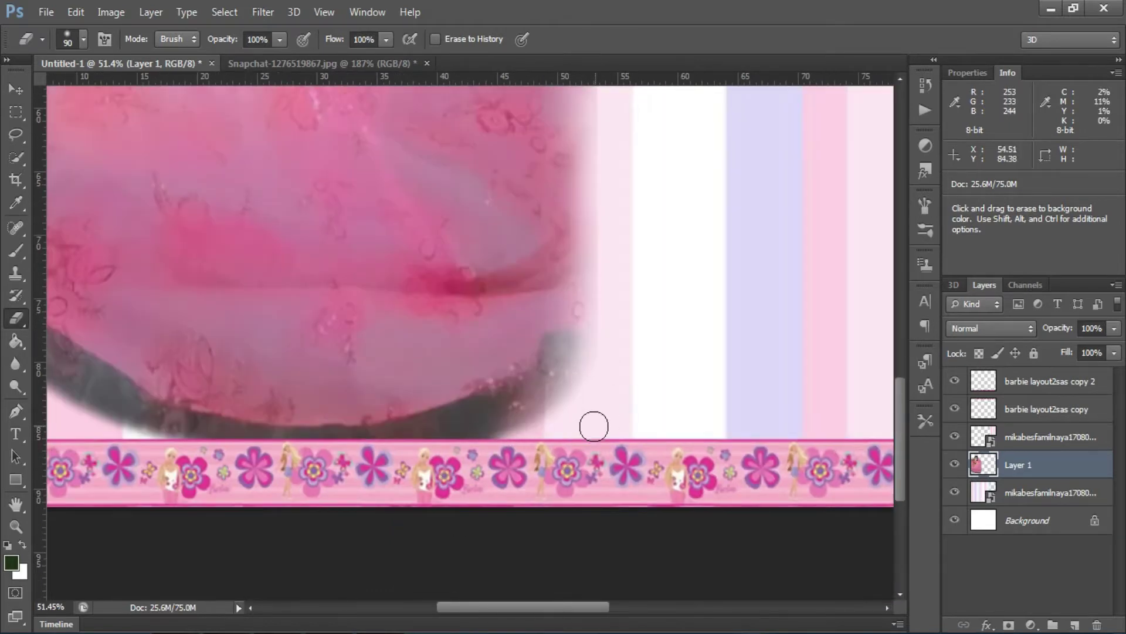
key("bracketright")
key("bracketright")
key("bracketright")
scroll(487, 511, "left", 5)
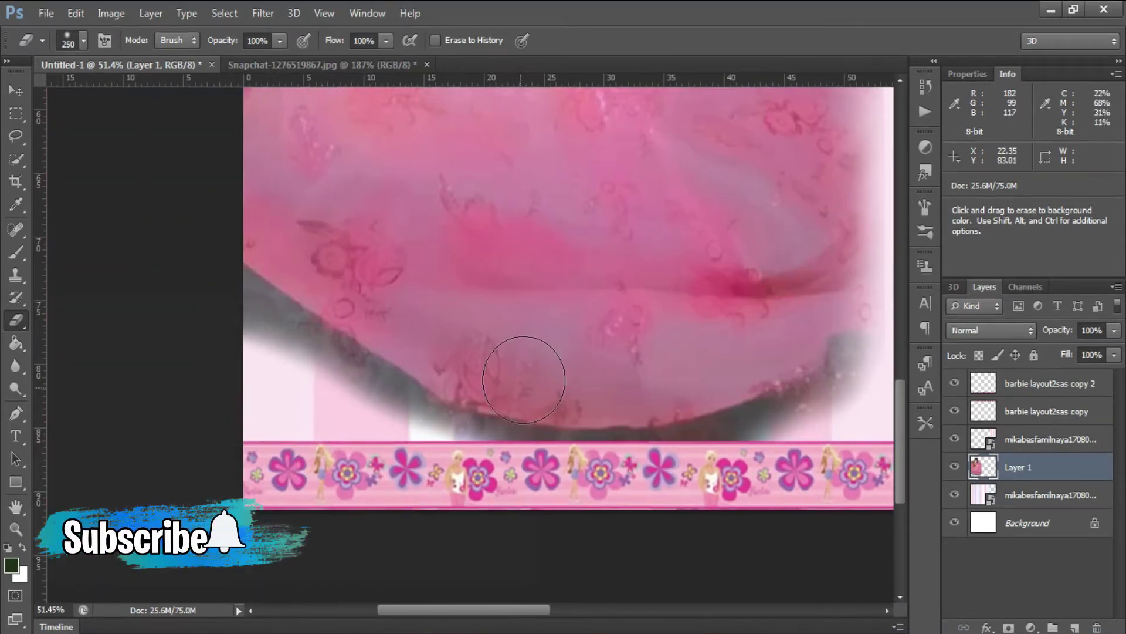
scroll(524, 379, "down", 4)
scroll(382, 335, "down", 1)
scroll(382, 334, "up", 1)
scroll(377, 372, "up", 1)
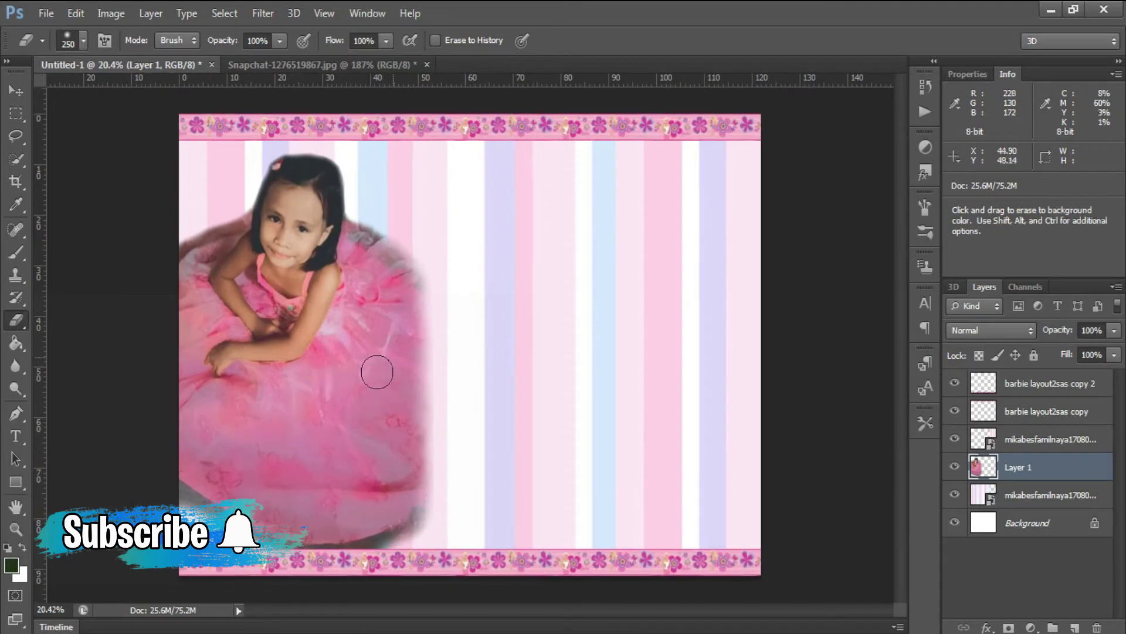
Place barbie-png17, flipped horizontally and enlarged into the canvas's lower-left corner
key("v")
left_click(46, 12)
left_click(92, 298)
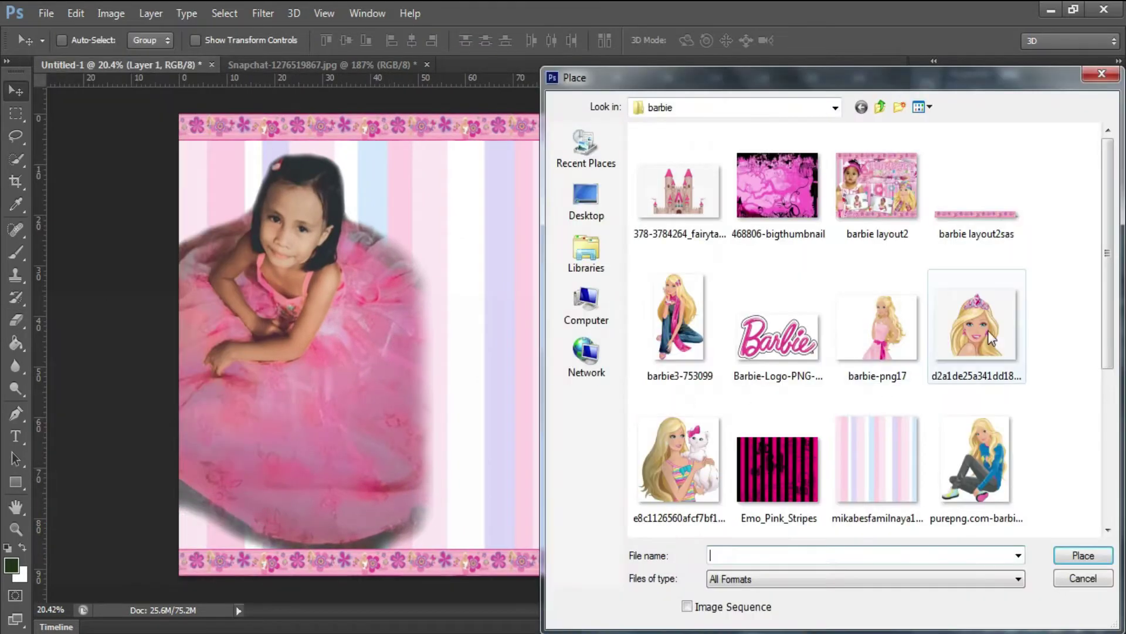
double_click(874, 332)
right_click(512, 355)
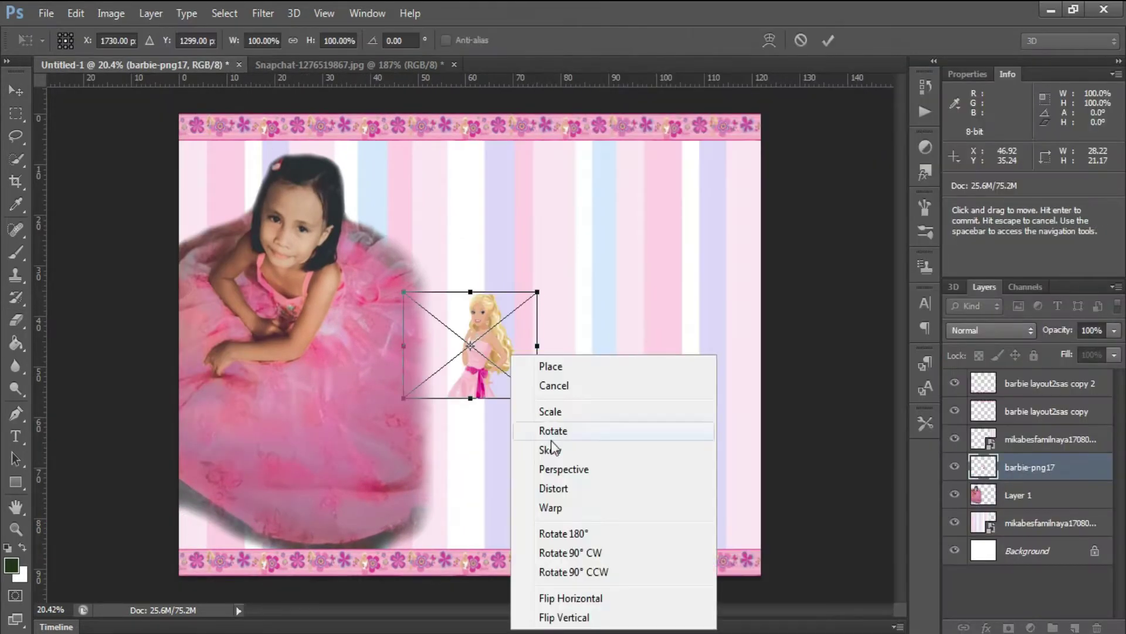
left_click(580, 604)
left_click_drag(538, 291, 642, 208)
mouse_move(597, 296)
left_mouse_down()
mouse_move(314, 462)
mouse_move(329, 433)
mouse_move(332, 452)
left_mouse_up()
key("Return")
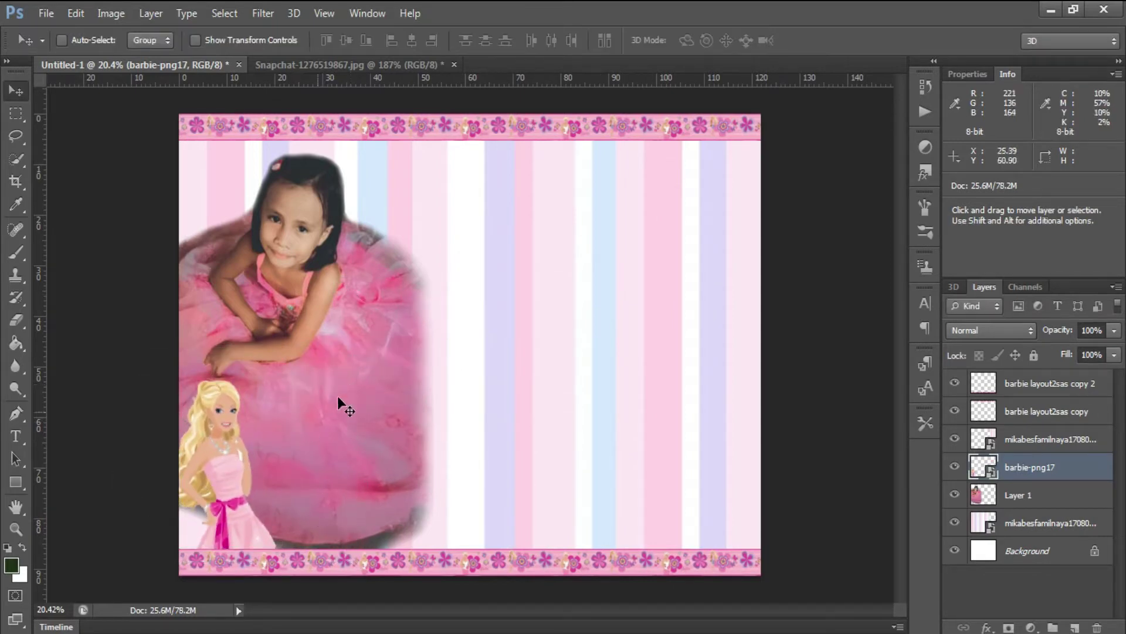
left_click(46, 13)
Place the fairytale castle image enlarged, with its layer moved above the striped background
left_click(42, 294)
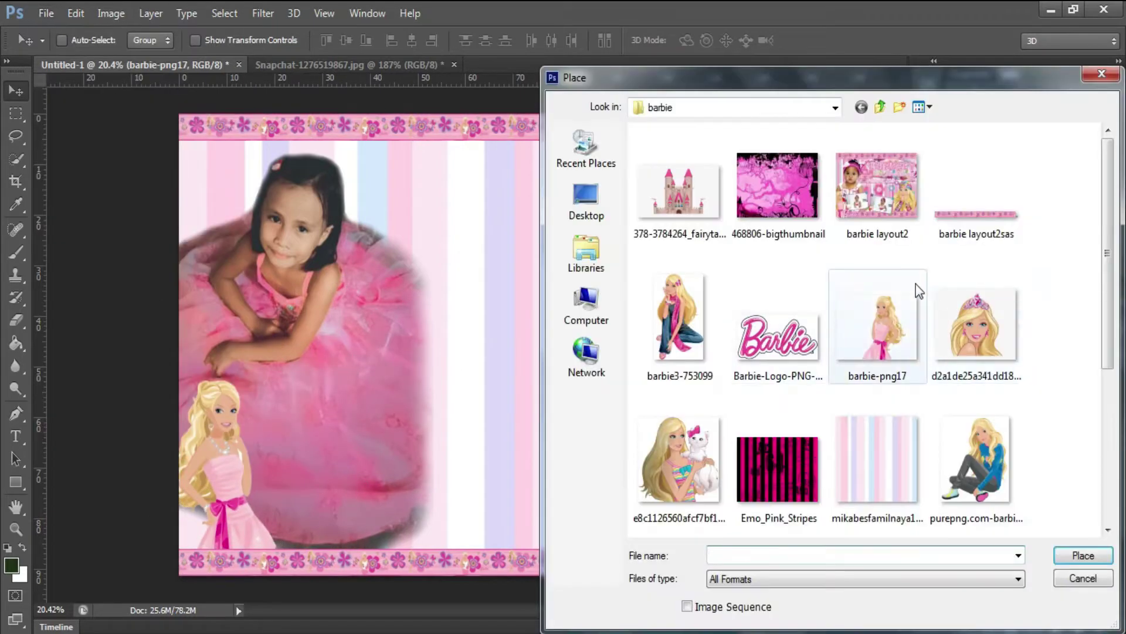
left_click(899, 323)
scroll(899, 322, "down", 1)
scroll(899, 323, "up", 1)
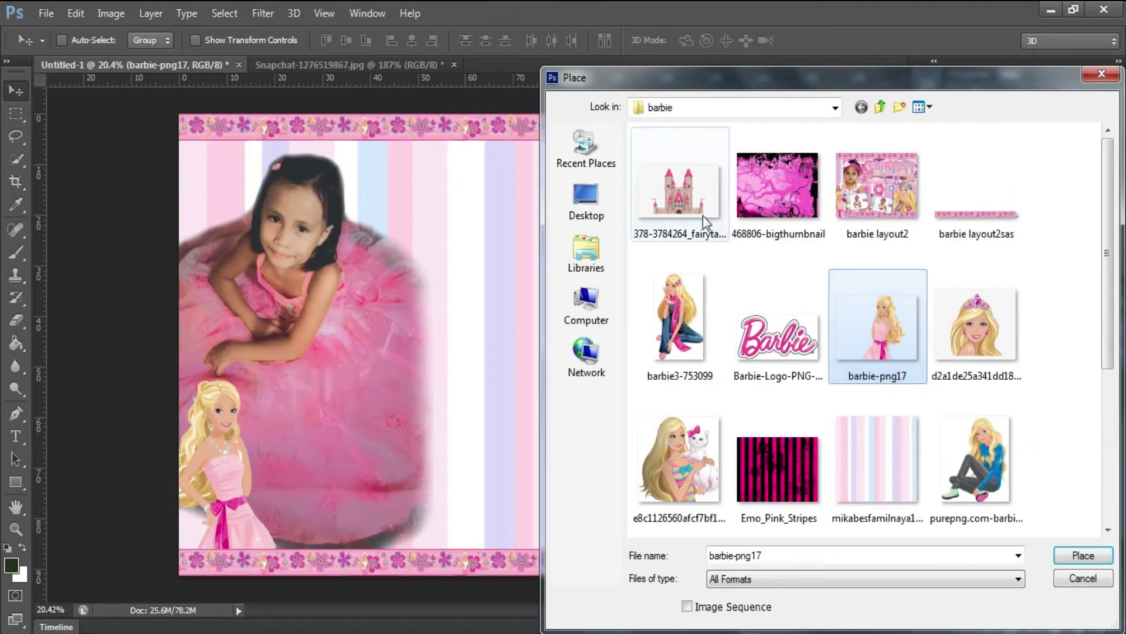
double_click(695, 202)
mouse_move(550, 296)
left_mouse_down()
mouse_move(750, 214)
mouse_move(821, 170)
left_mouse_up()
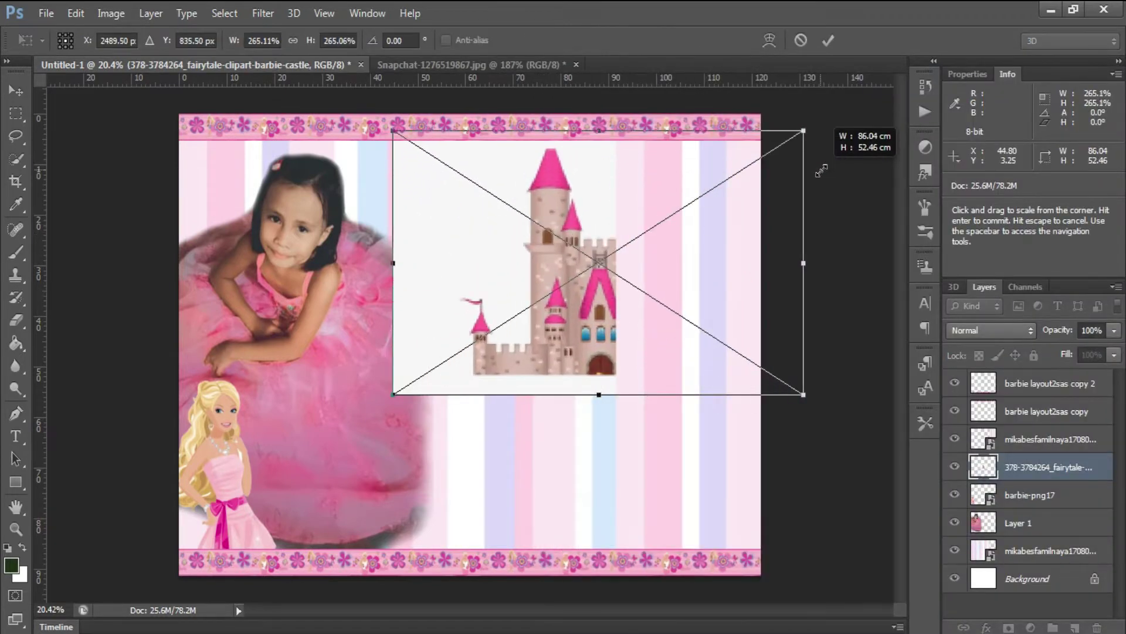
key("Return")
left_click_drag(1050, 433, 1050, 426)
Rasterize the castle layer and remove its white background with the Magic Eraser
key("e")
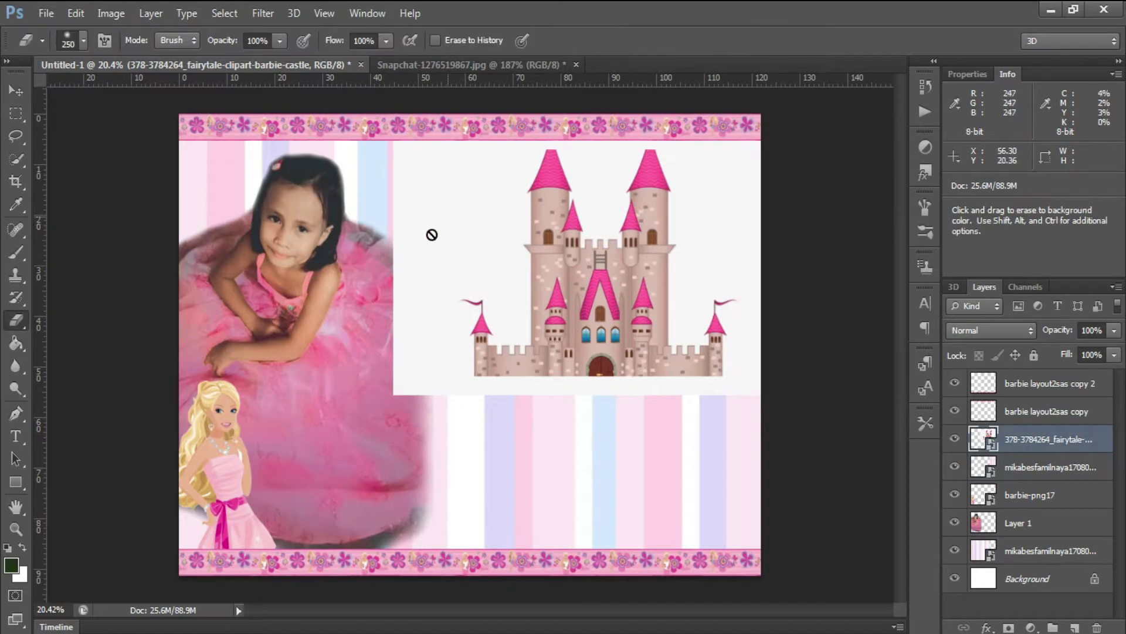
left_click(432, 234)
left_click(553, 262)
right_click(21, 320)
left_click(70, 350)
left_click(501, 253)
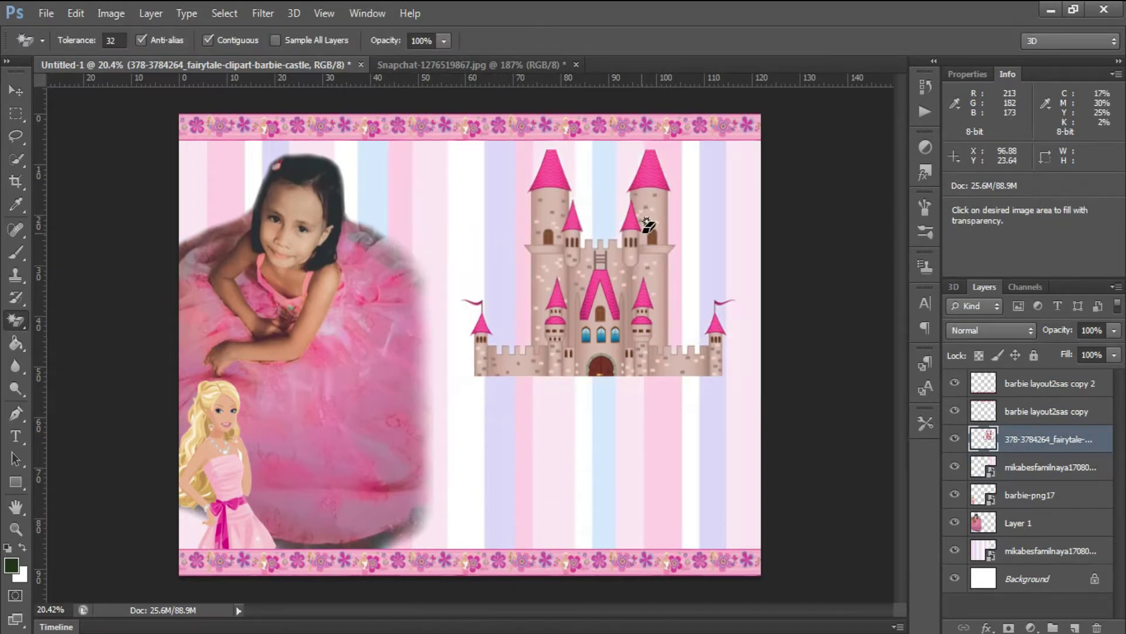
Free Transform the castle to about 134% and position it at the upper right
key("ctrl+t")
left_click_drag(639, 241, 622, 225)
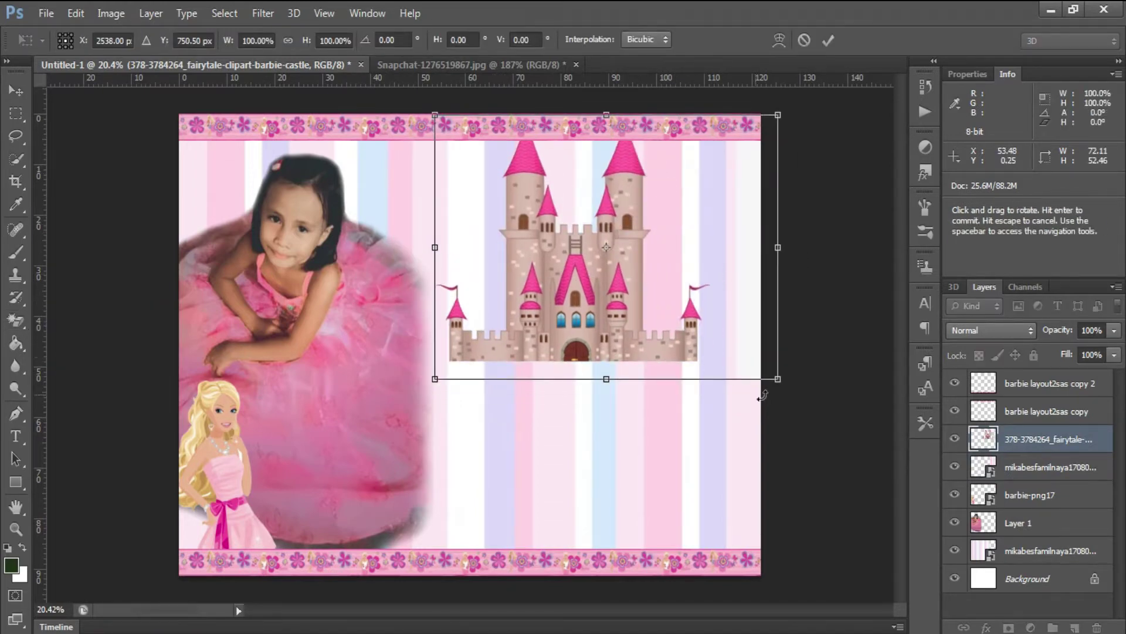
left_click_drag(767, 377, 791, 386)
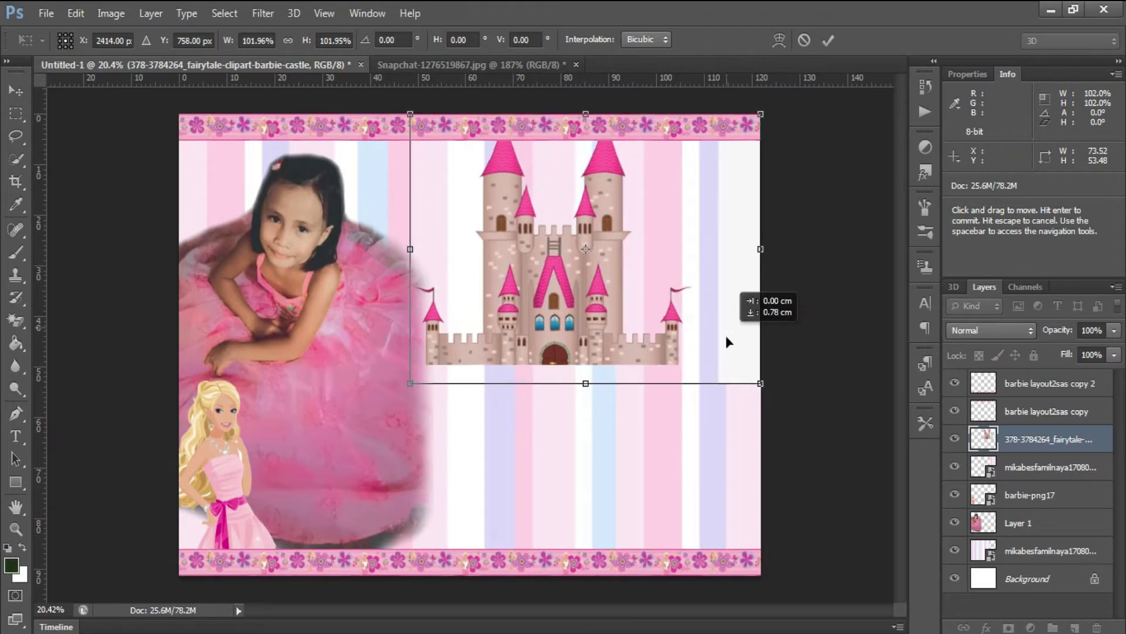
left_click_drag(751, 323, 726, 338)
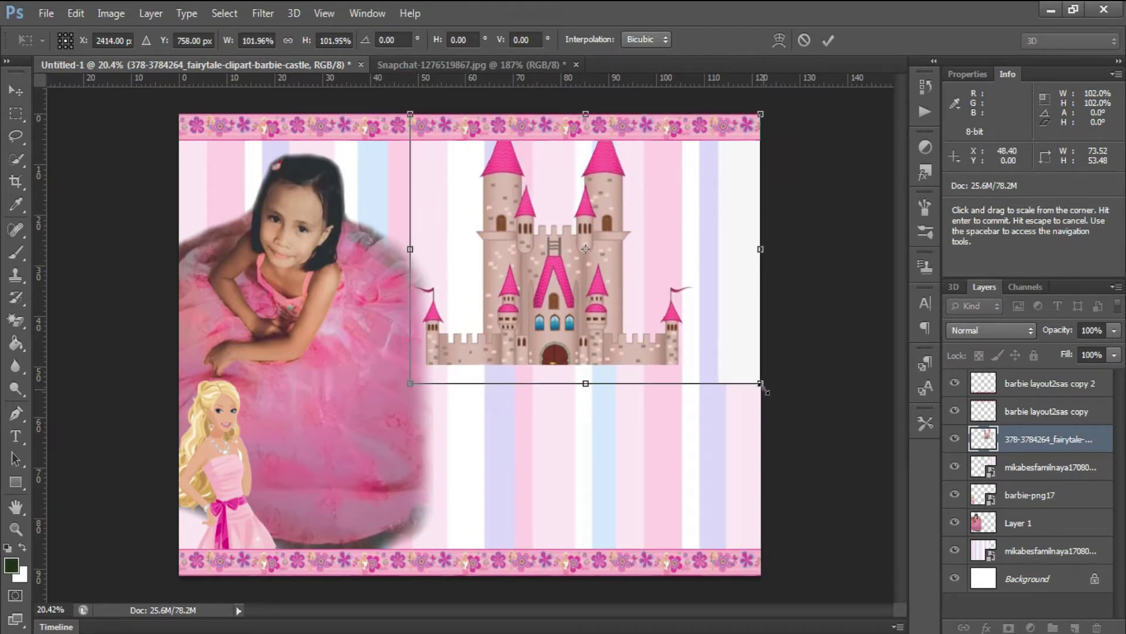
left_click_drag(761, 397, 880, 446)
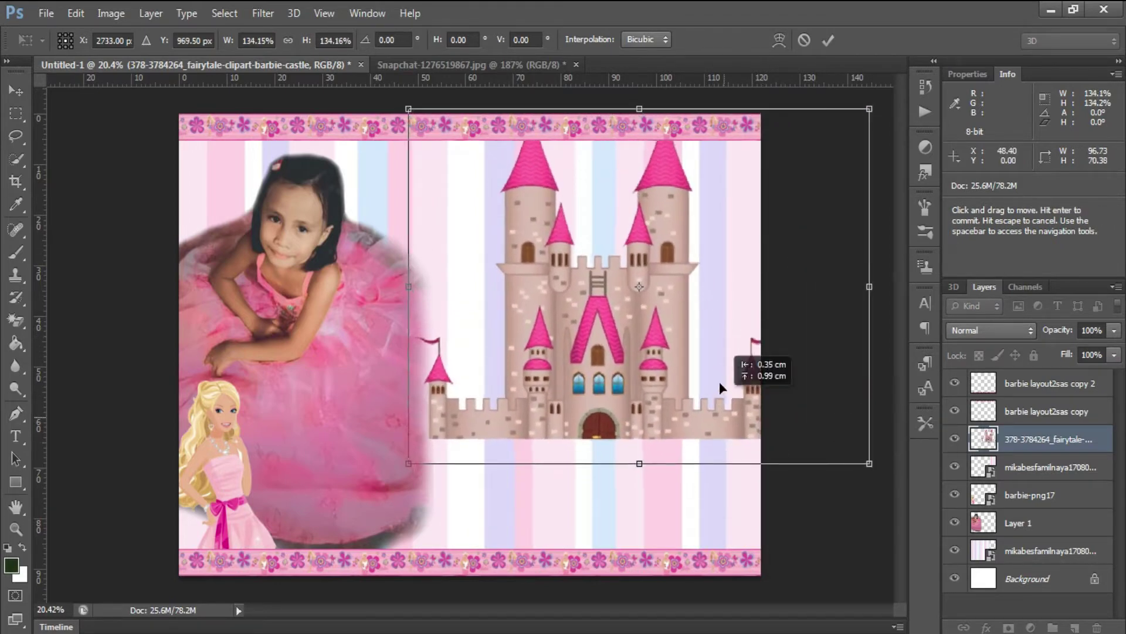
left_click_drag(728, 381, 716, 351)
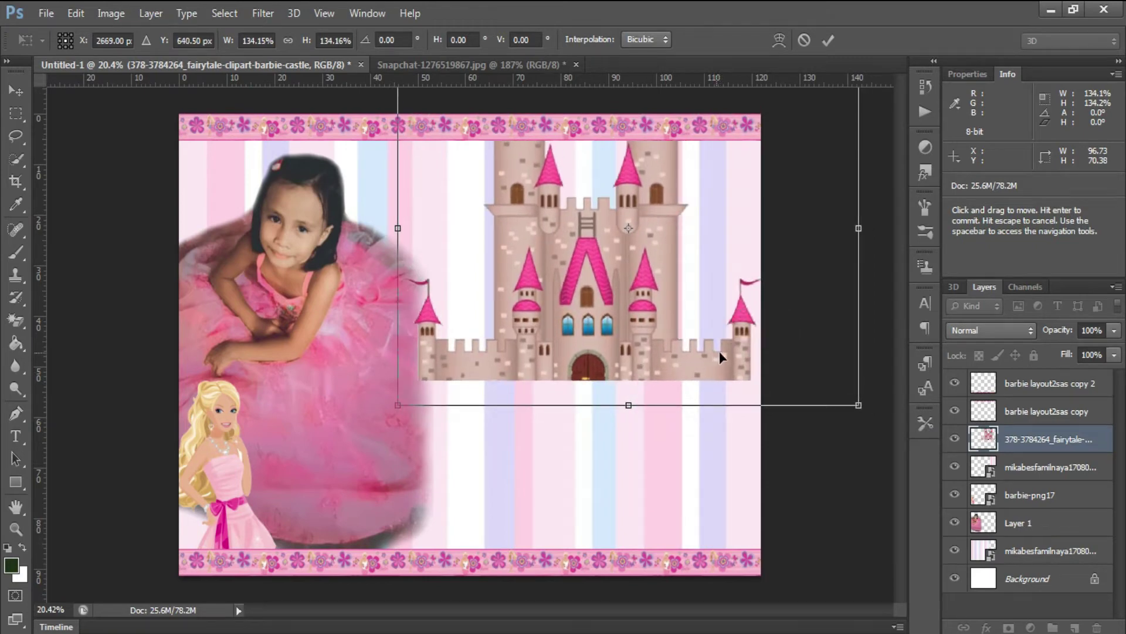
key("Return")
Set the castle layer's opacity to 85% in Layer Style and return to the regular eraser
right_click(1032, 439)
left_click(780, 93)
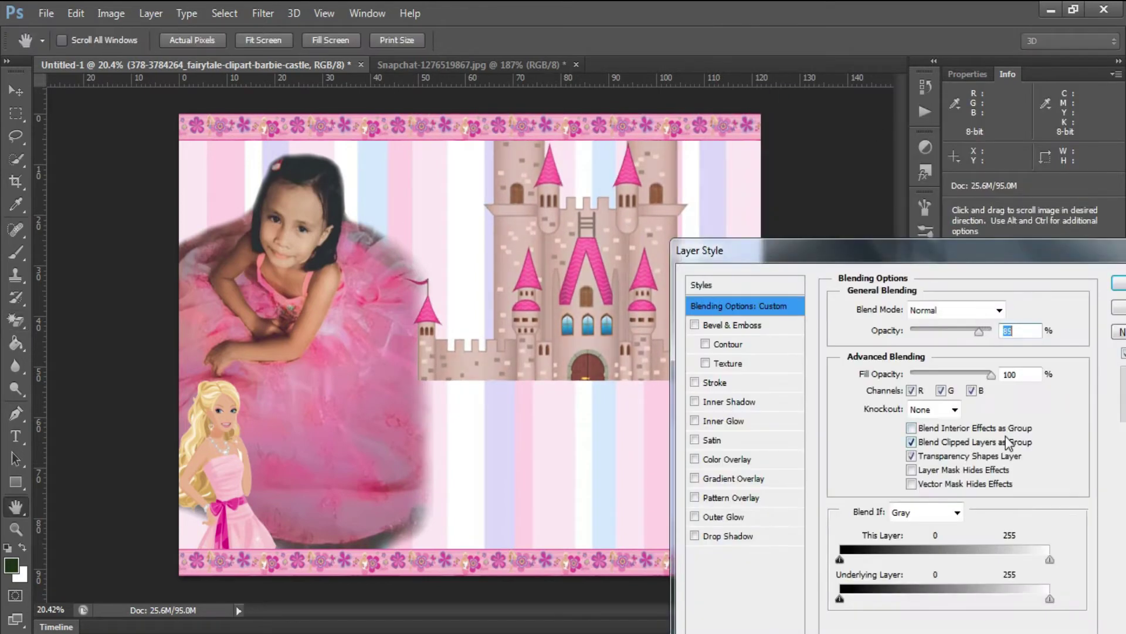
key("Return")
right_click(15, 320)
left_click(64, 327)
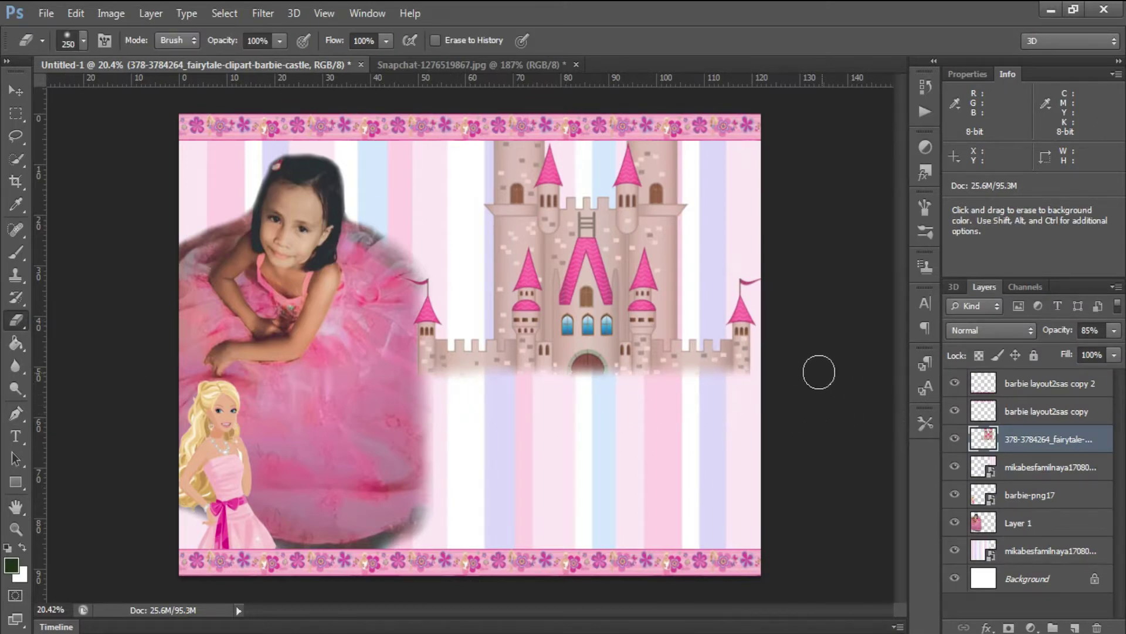
scroll(819, 372, "down", 1)
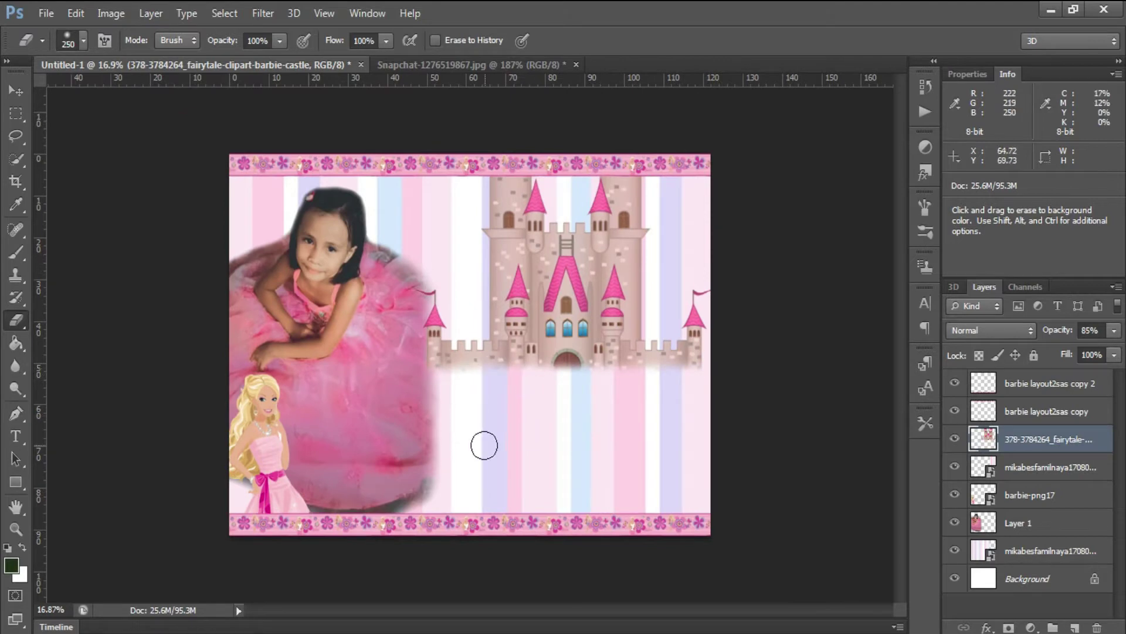
Place the d2a1de25 Barbie head PNG and remove its white background with the Magic Eraser
left_click(46, 13)
left_click(52, 298)
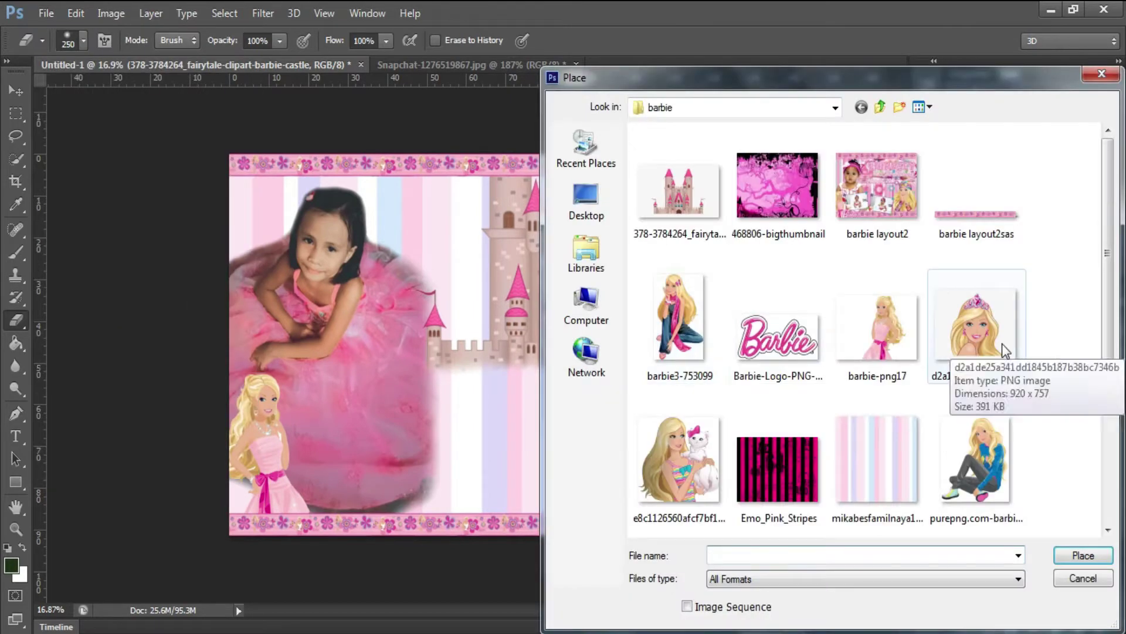
double_click(939, 328)
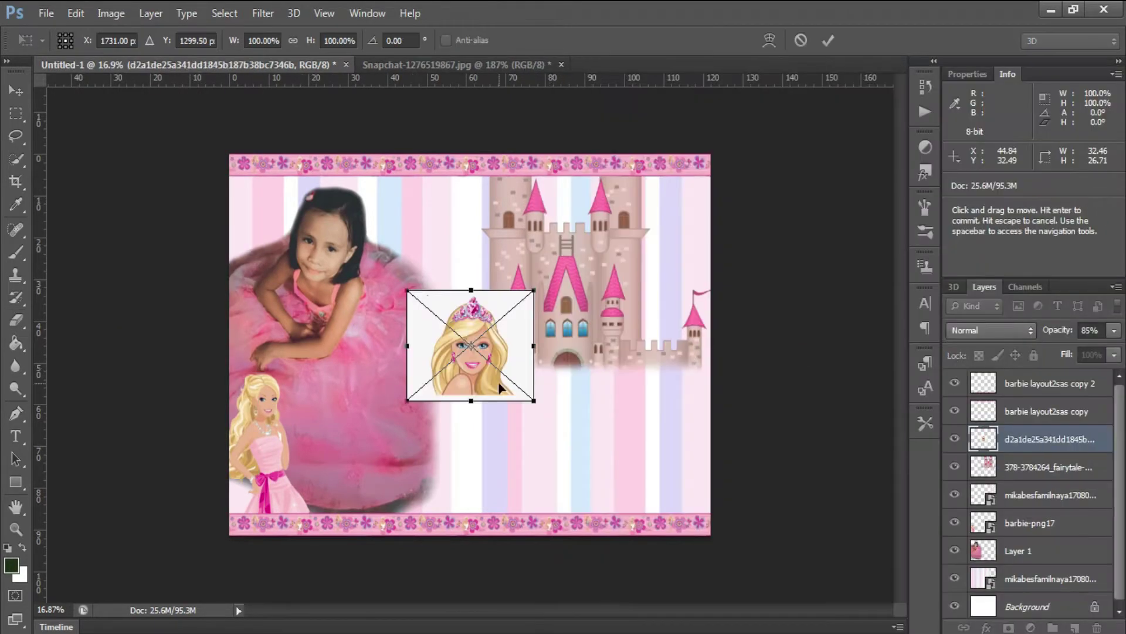
key("Return")
key("e")
right_click(16, 320)
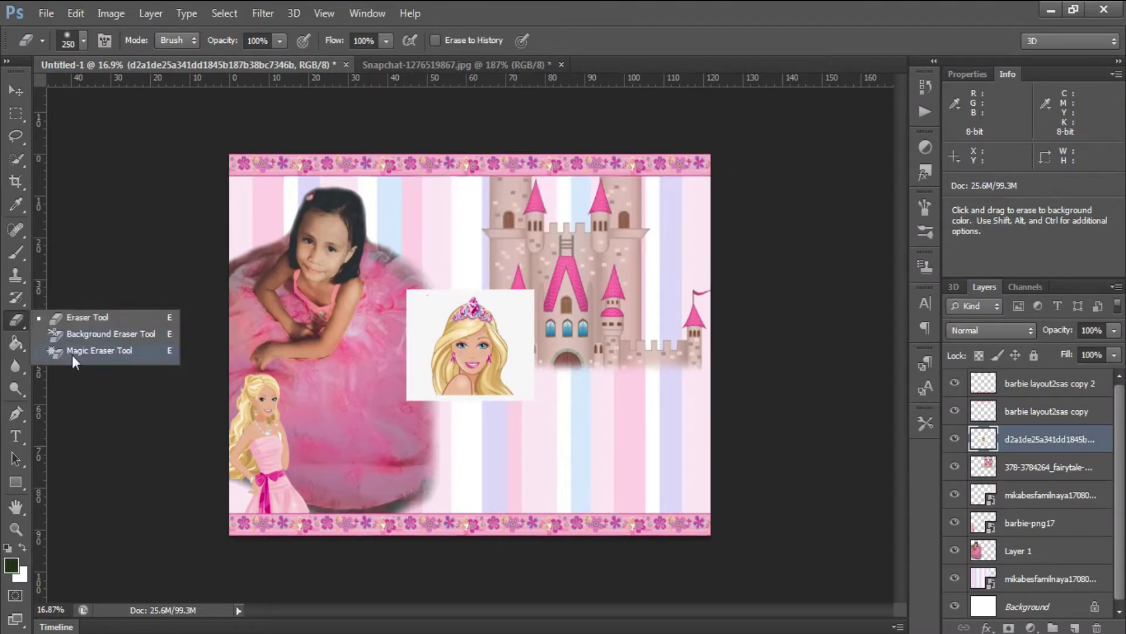
left_click(72, 355)
left_click(528, 305)
Scale the Barbie head to about 225% and position it in the lower-right corner
key("ctrl+t")
left_click_drag(514, 295, 609, 185)
left_click_drag(587, 301, 688, 420)
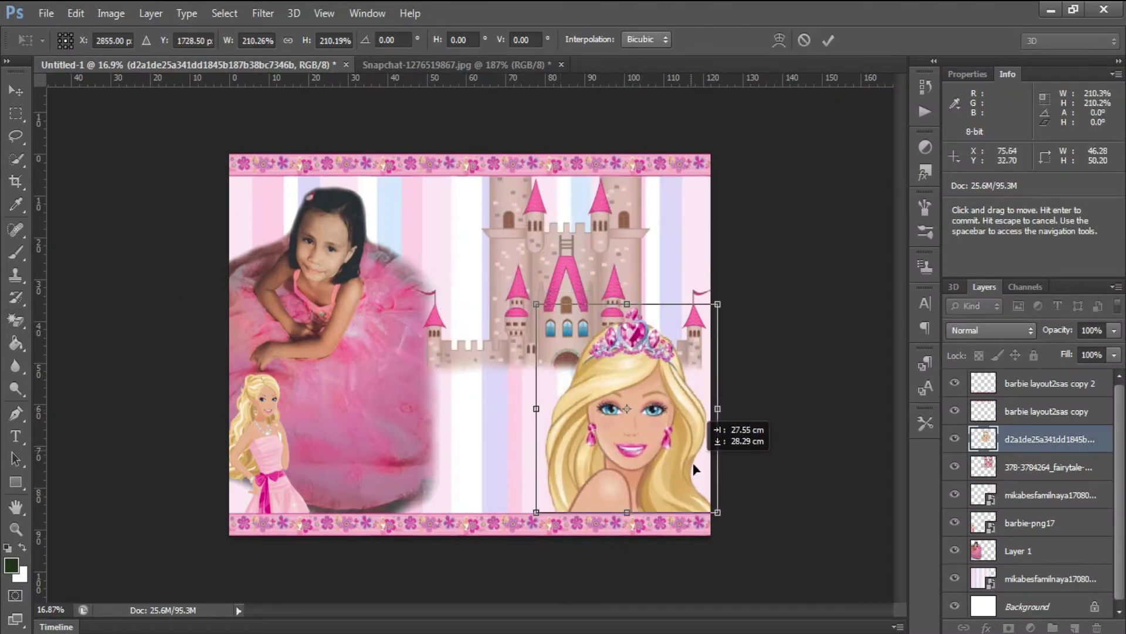
left_click_drag(712, 293, 721, 289)
left_click_drag(677, 406, 669, 405)
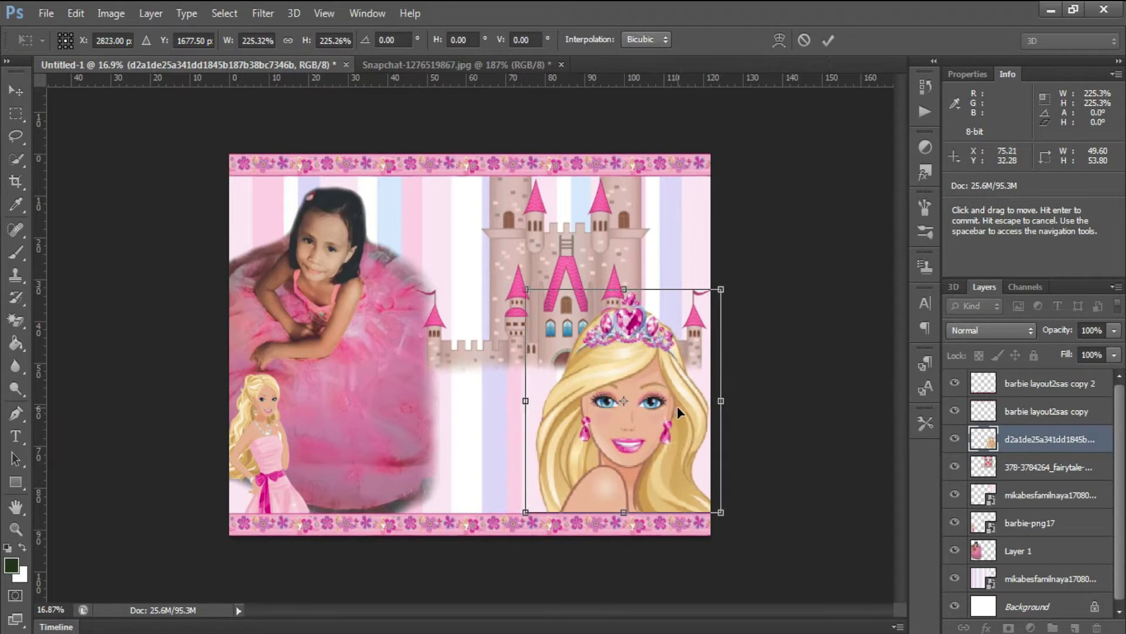
left_click_drag(523, 379, 611, 411)
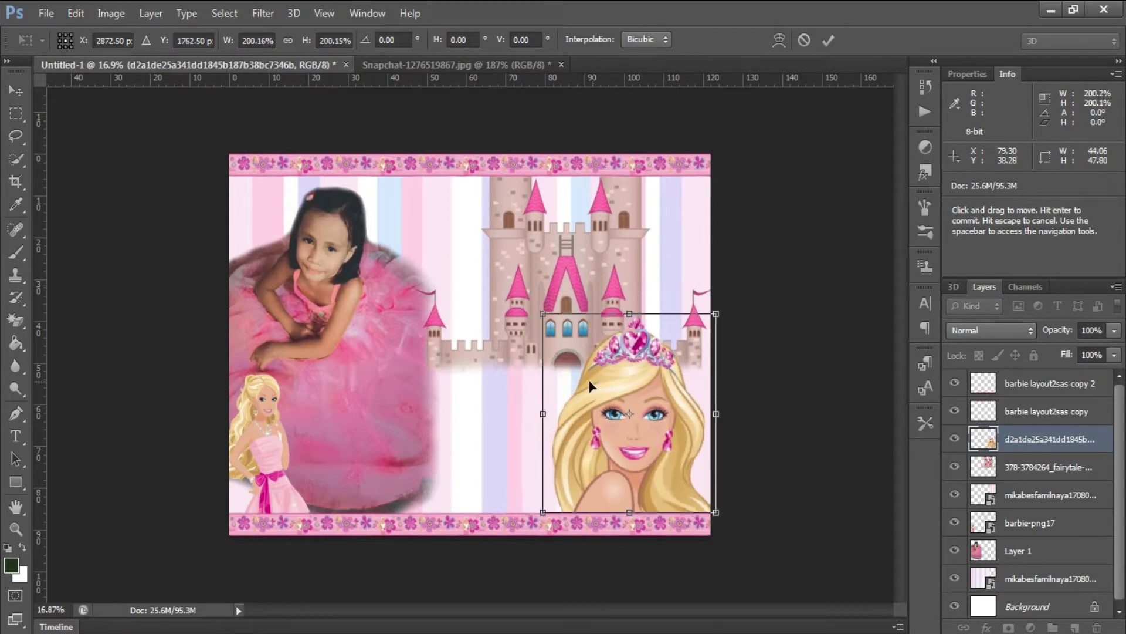
key("Return")
key("ctrl+plus")
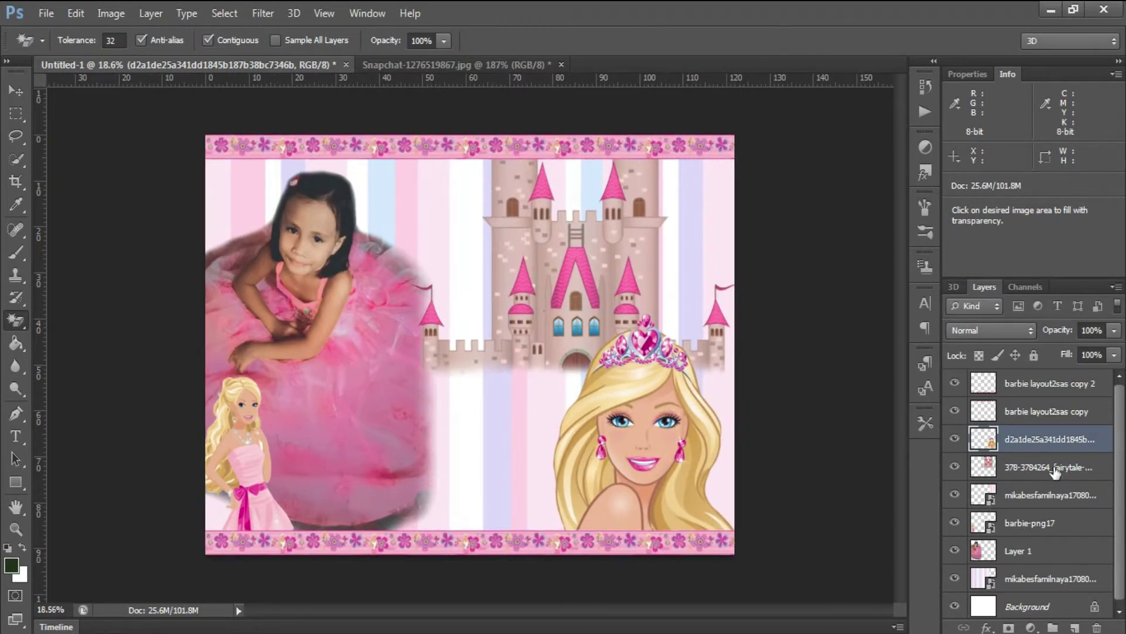
Add an outer glow to the standing Barbie (barbie-png17) layer
right_click(1040, 526)
left_click(729, 93)
left_click(723, 516)
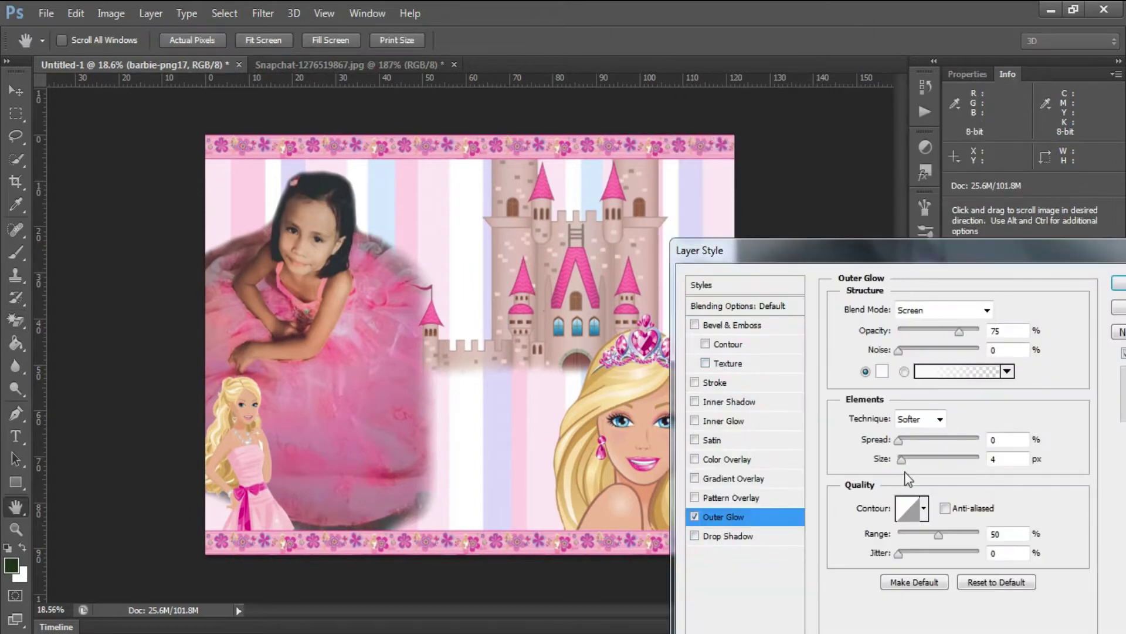
left_click(1121, 285)
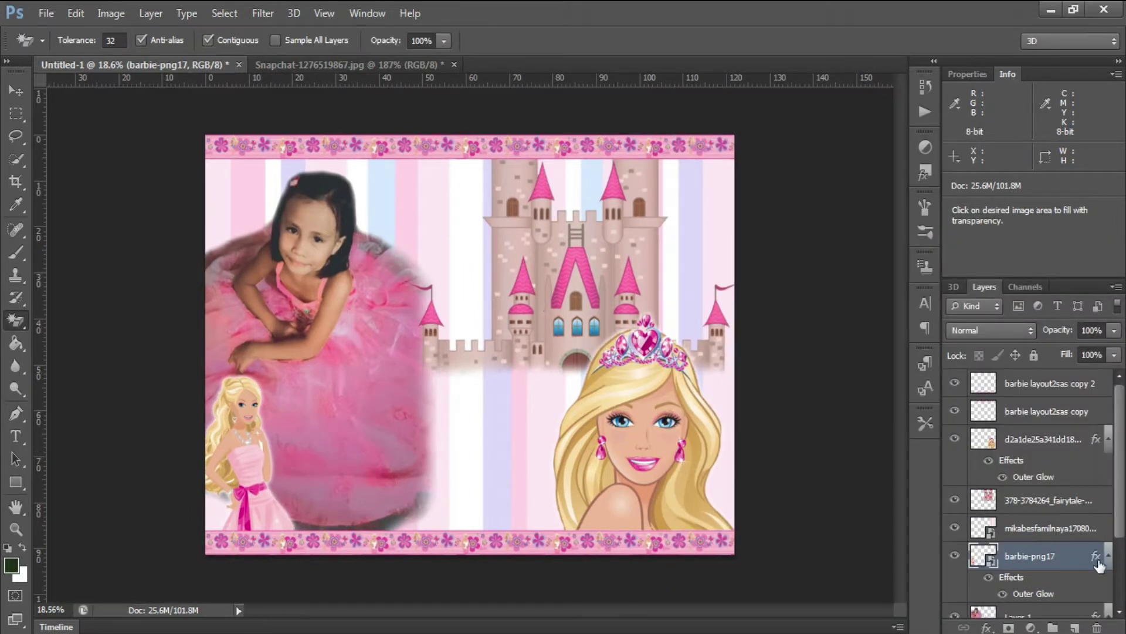
Give the girl photo a light-peach outer glow at 64% opacity and 109 px size
key("v")
right_click(329, 329)
left_click(358, 350)
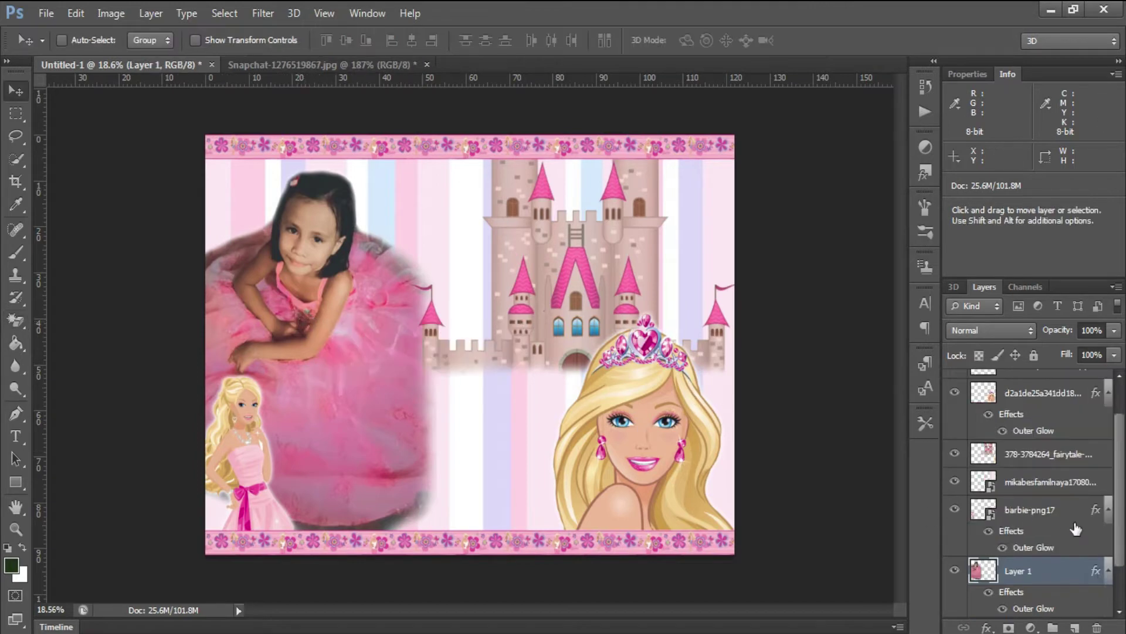
double_click(1002, 508)
left_click(740, 517)
left_click(916, 464)
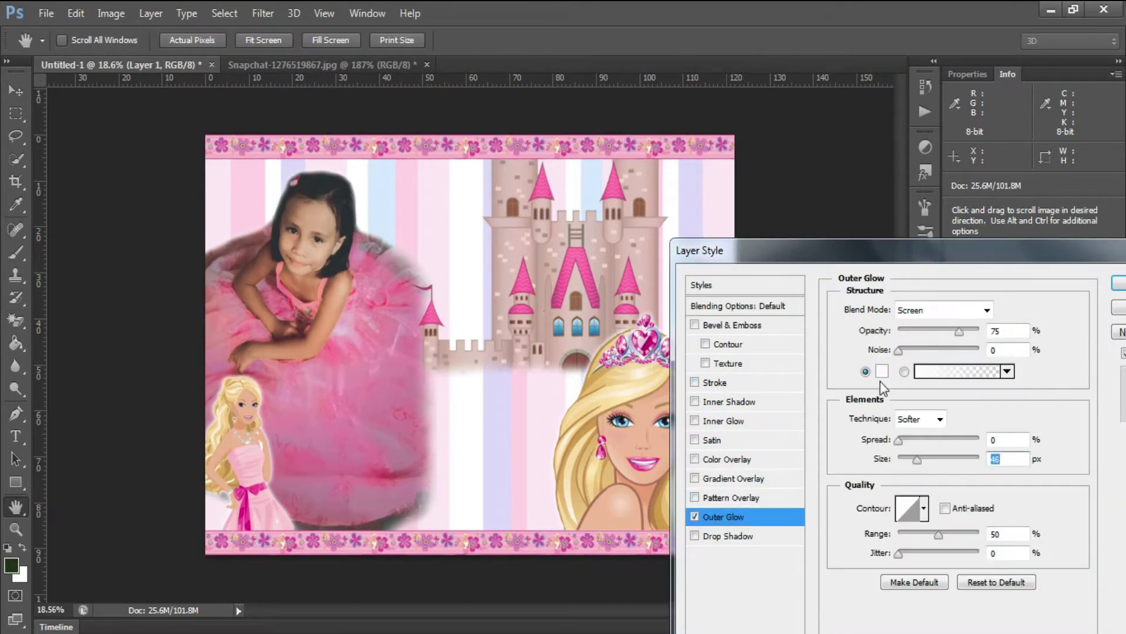
left_click(880, 381)
left_click(867, 269)
left_click(1085, 162)
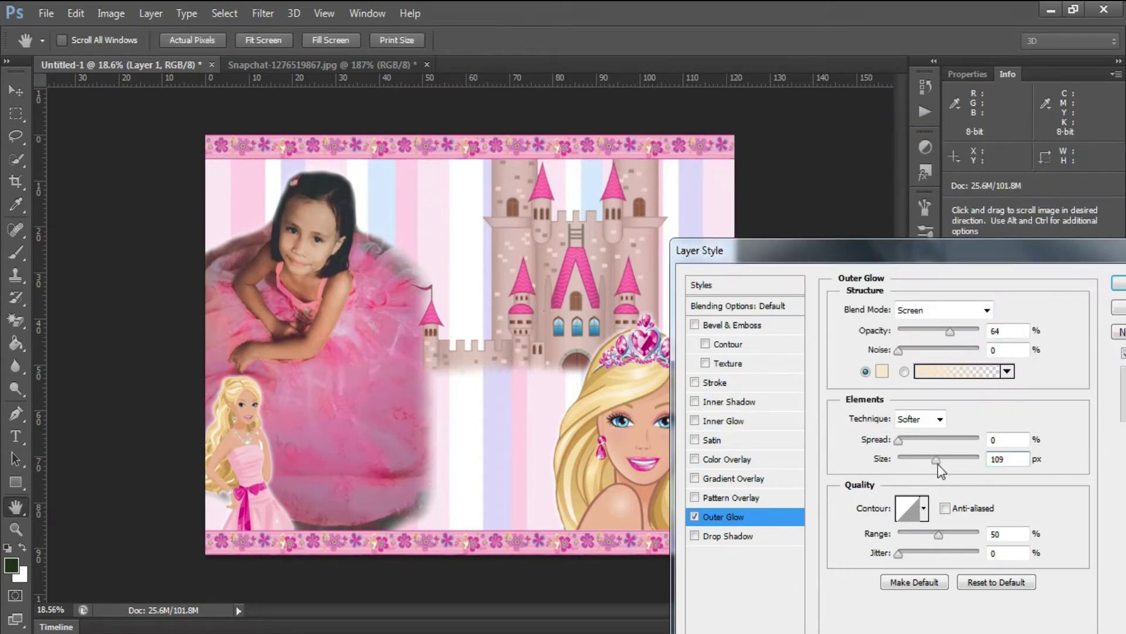
left_click(1121, 283)
Save the layout as the TIFF 'BARBIE 7th BIRTHDAY', accepting the default TIFF options
key("ctrl+shift+s")
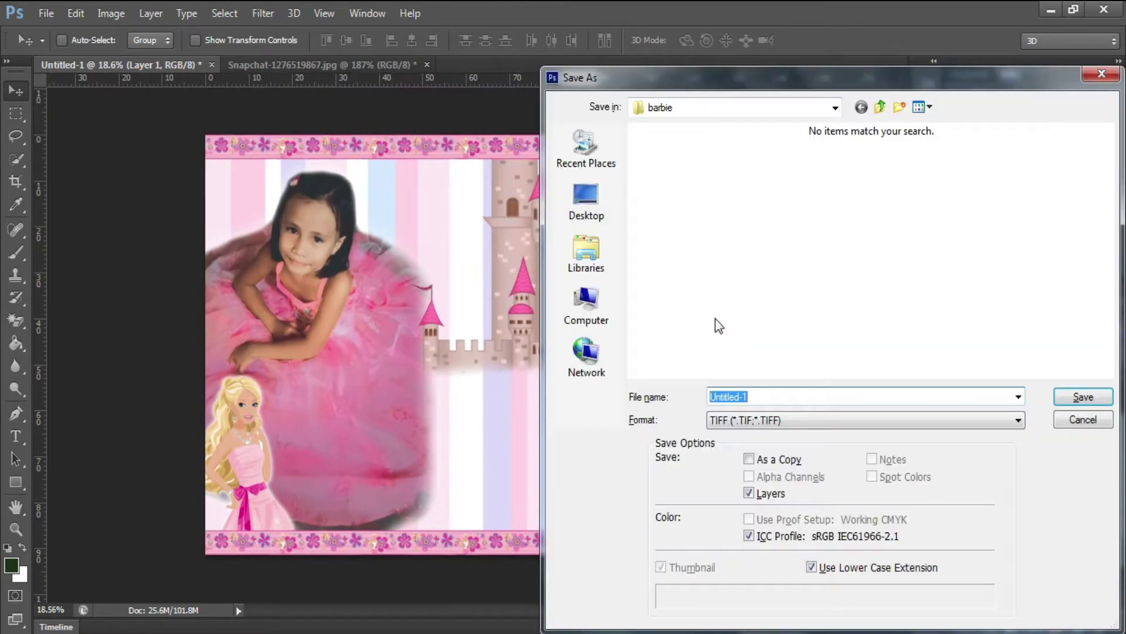
type("BARBIE")
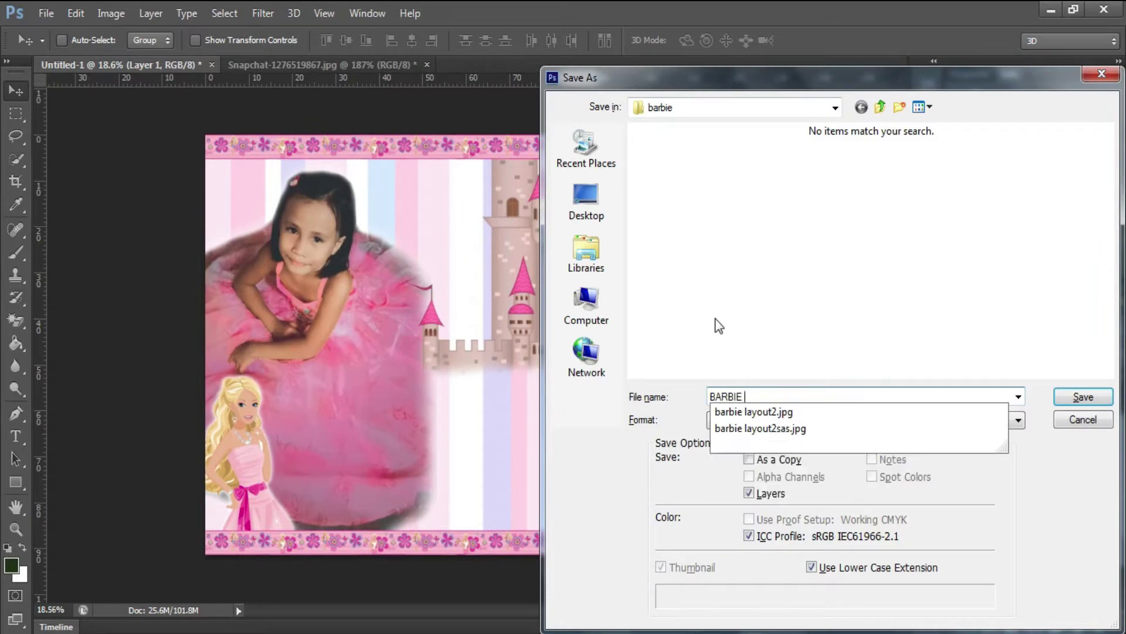
type("7t")
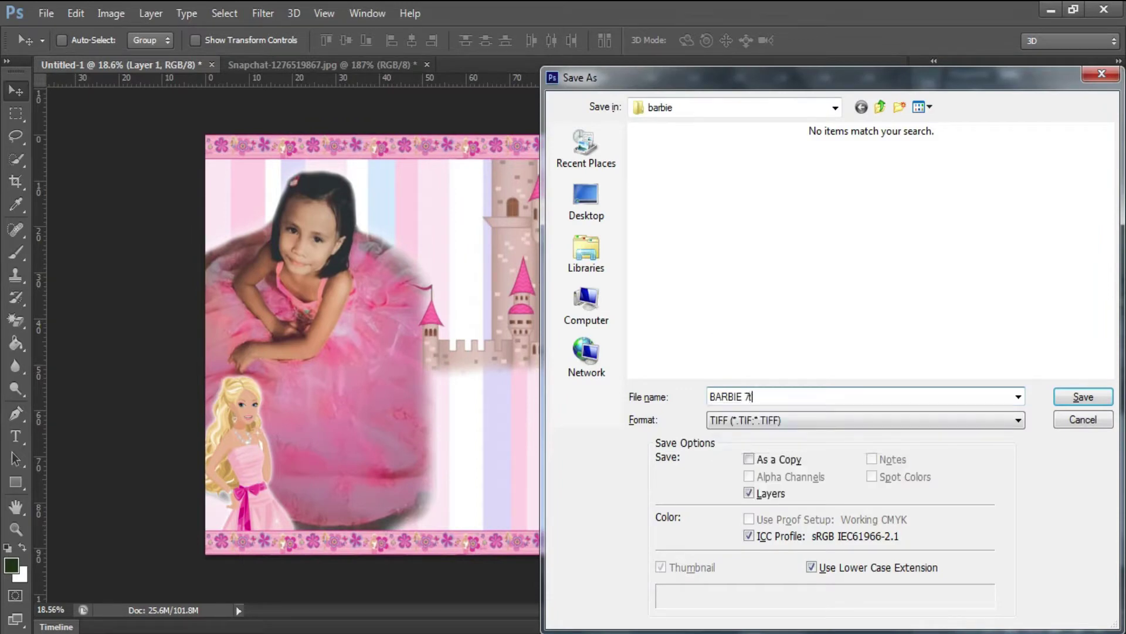
type("h BIRTHDAY")
left_click(1084, 396)
left_click(671, 108)
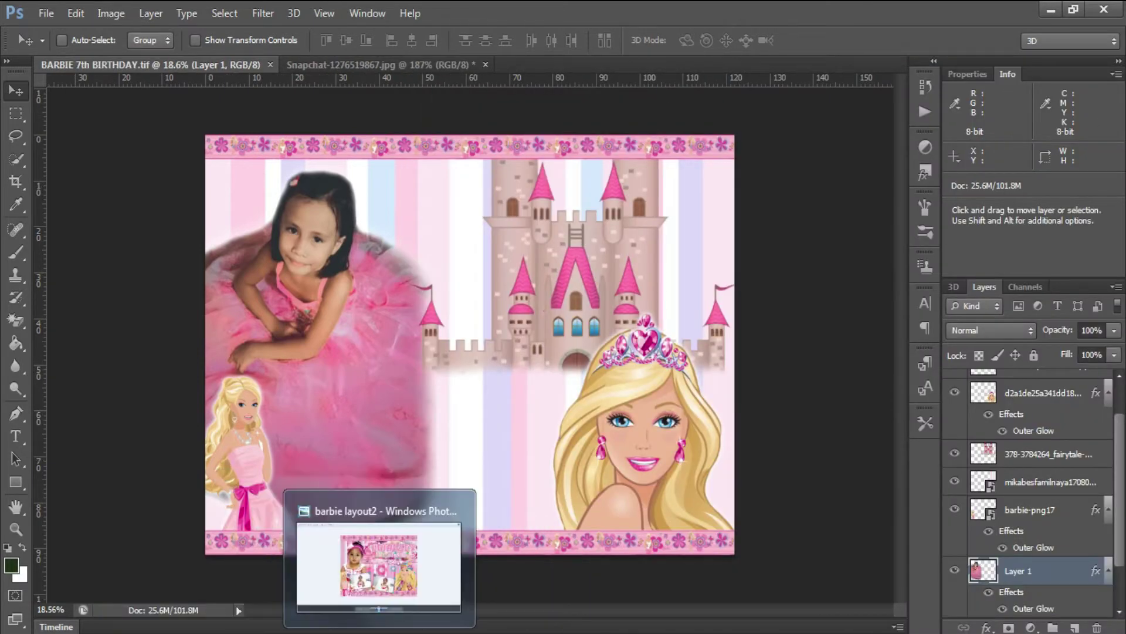
left_click(378, 563)
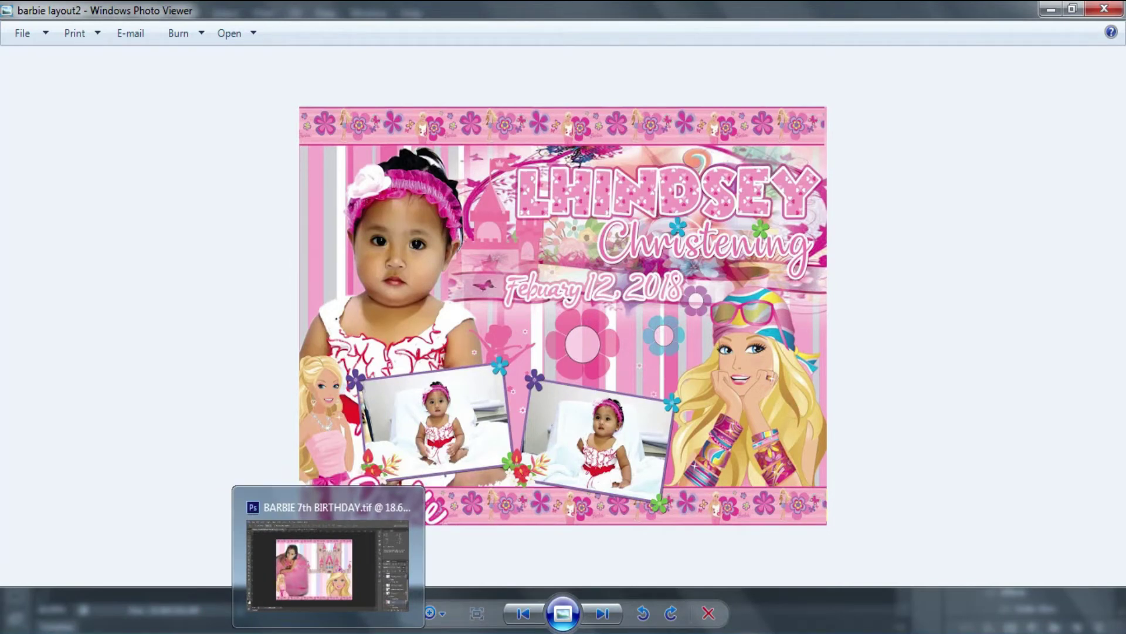
left_click(363, 531)
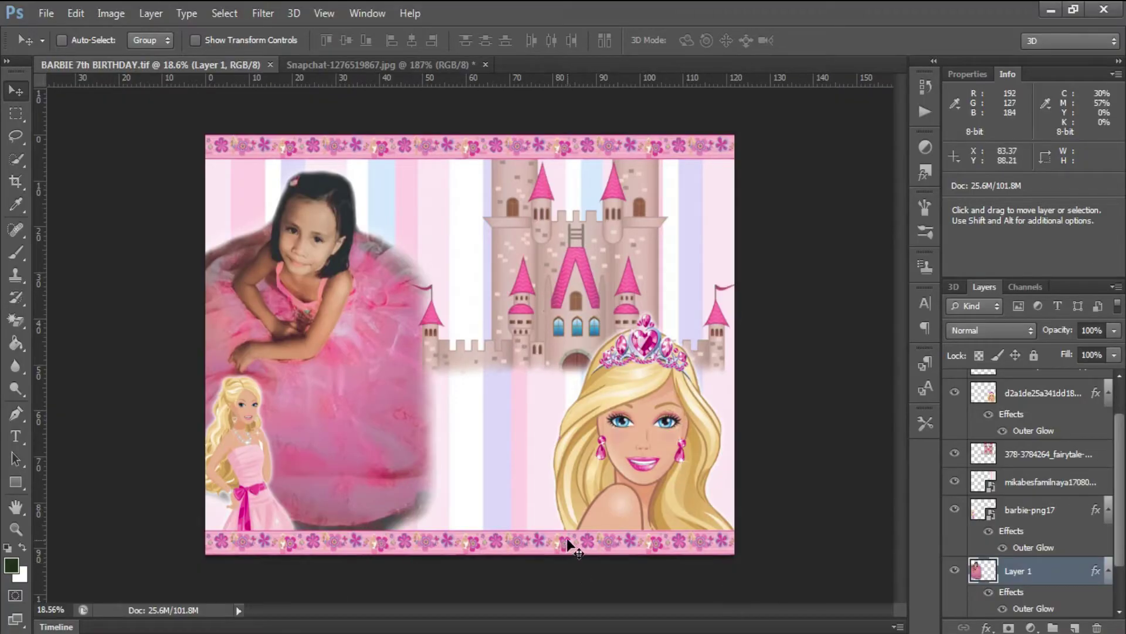
Enlarge the bottom flower border strip, stretching it taller and wider
key("ctrl+j")
key("ctrl+t")
left_click_drag(809, 531, 1079, 453)
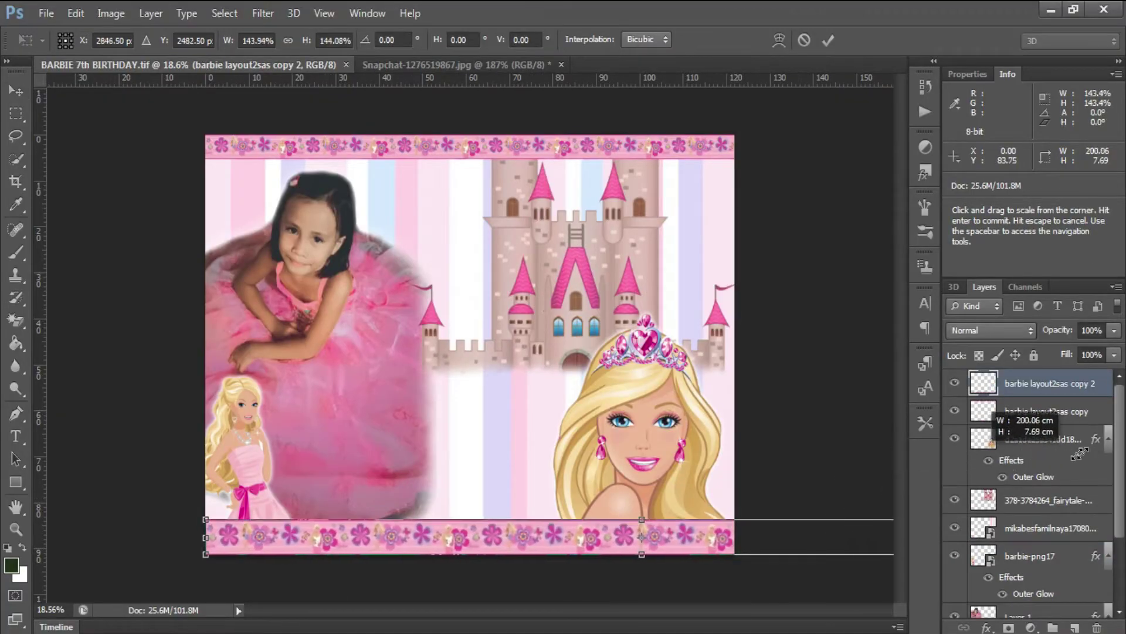
key("Return")
Stretch the top flower border taller and widen it past the right edge
left_click(508, 146, "ctrl")
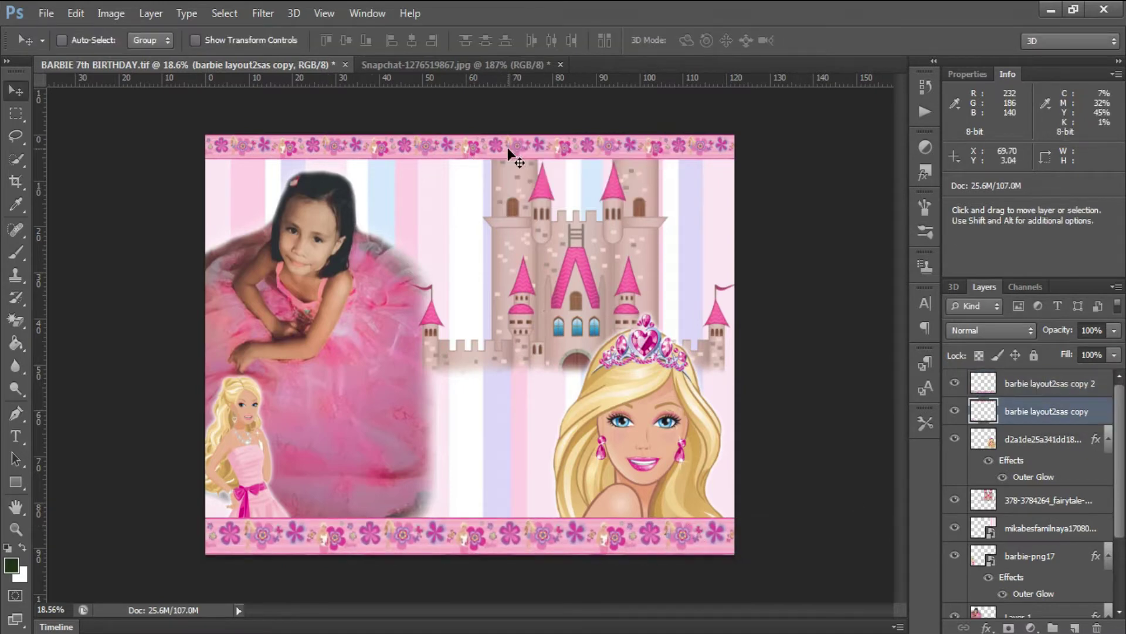
key("ctrl+t")
left_click_drag(812, 159, 1120, 261)
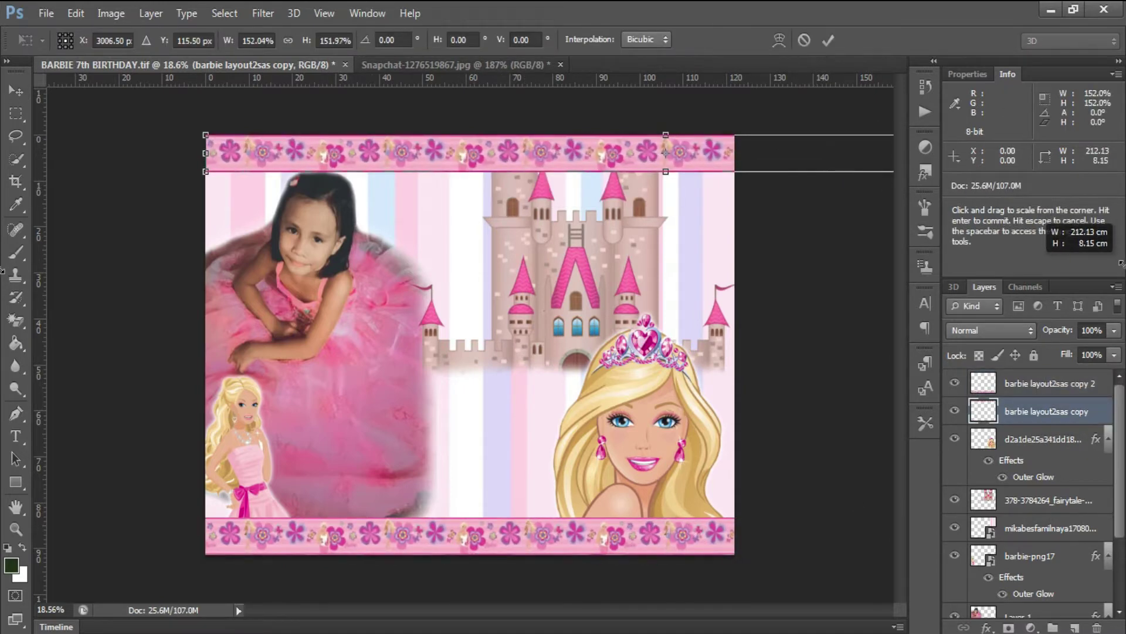
scroll(825, 234, "down", 1)
scroll(767, 262, "down", 1)
scroll(792, 267, "down", 2)
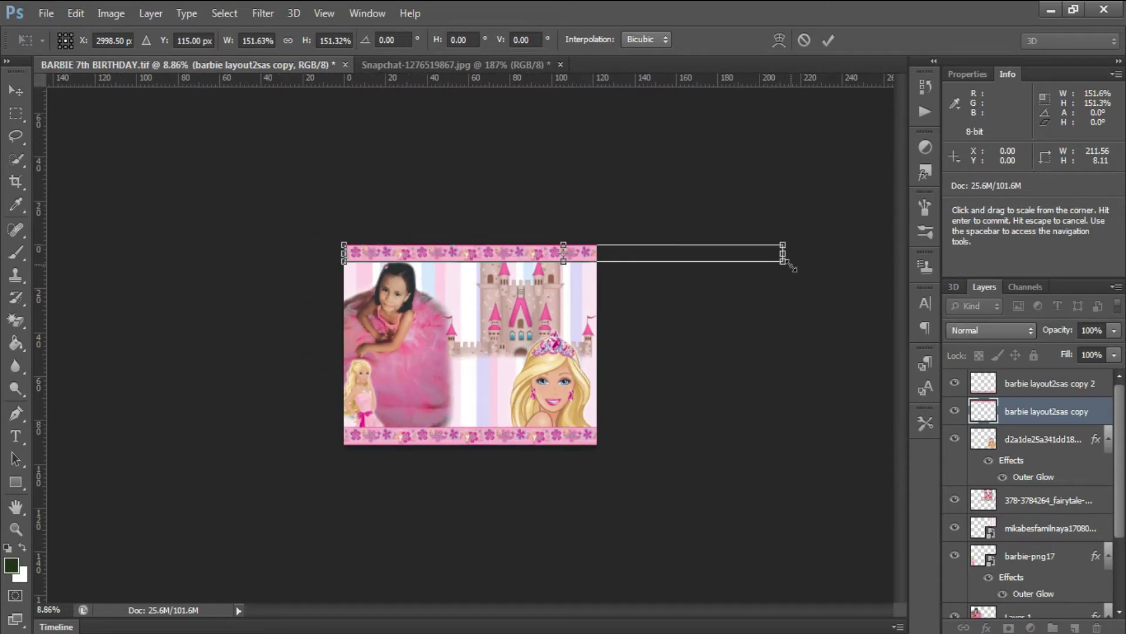
left_click_drag(792, 267, 810, 241)
scroll(813, 276, "up", 1)
key("Return")
scroll(440, 347, "up", 2)
Nudge the girl photo layer slightly on the canvas
right_click(355, 320)
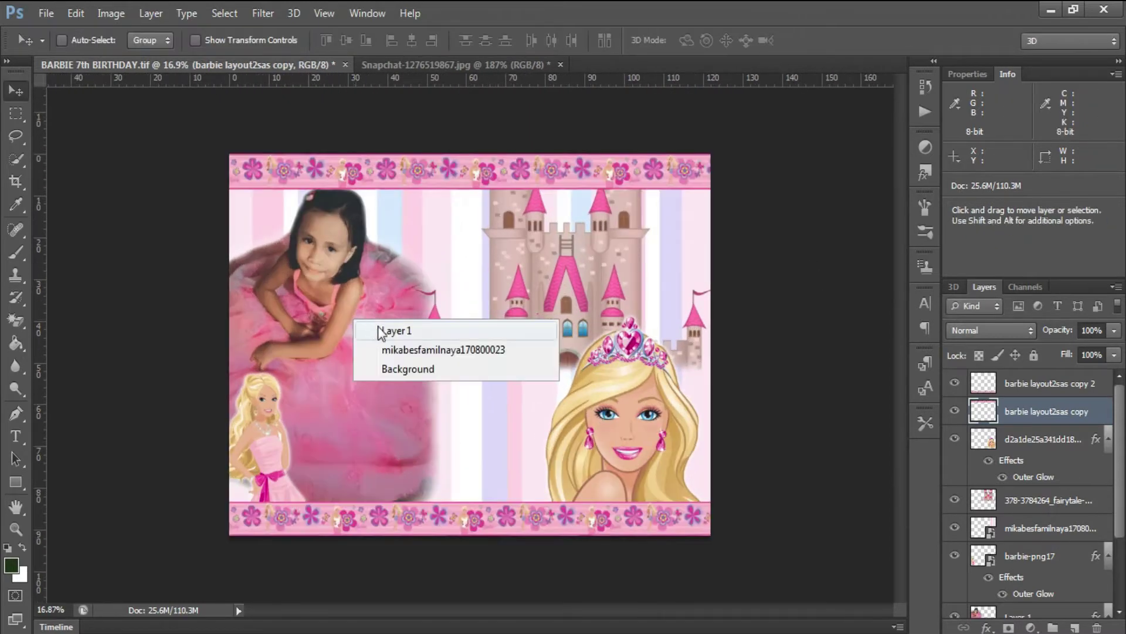
left_click(397, 331)
left_click_drag(353, 315, 351, 318)
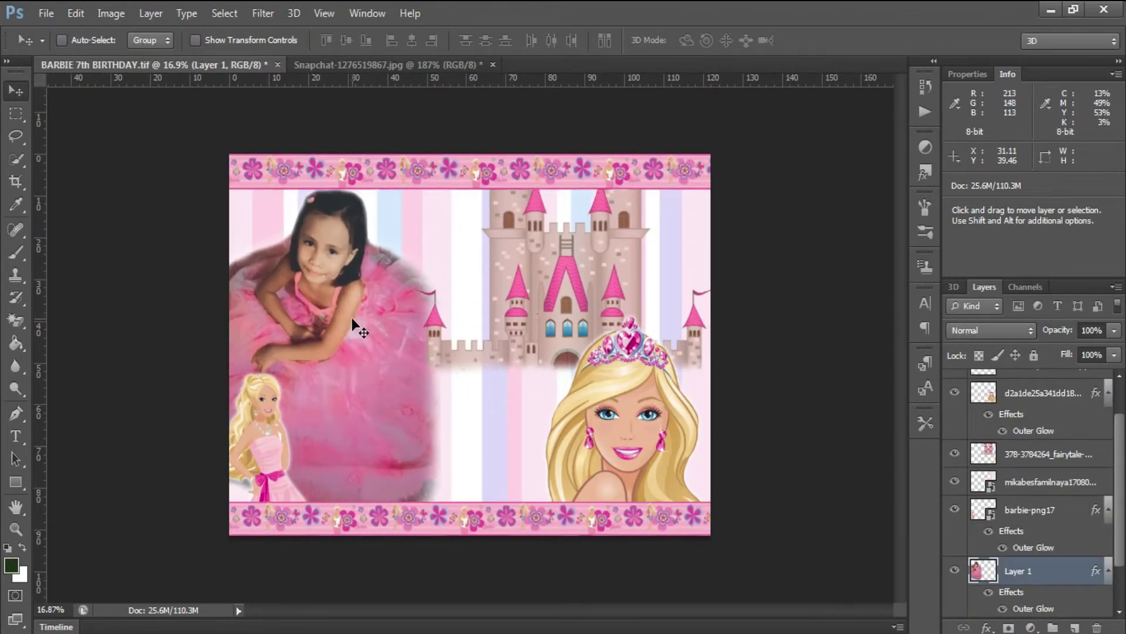
scroll(370, 325, "up", 1)
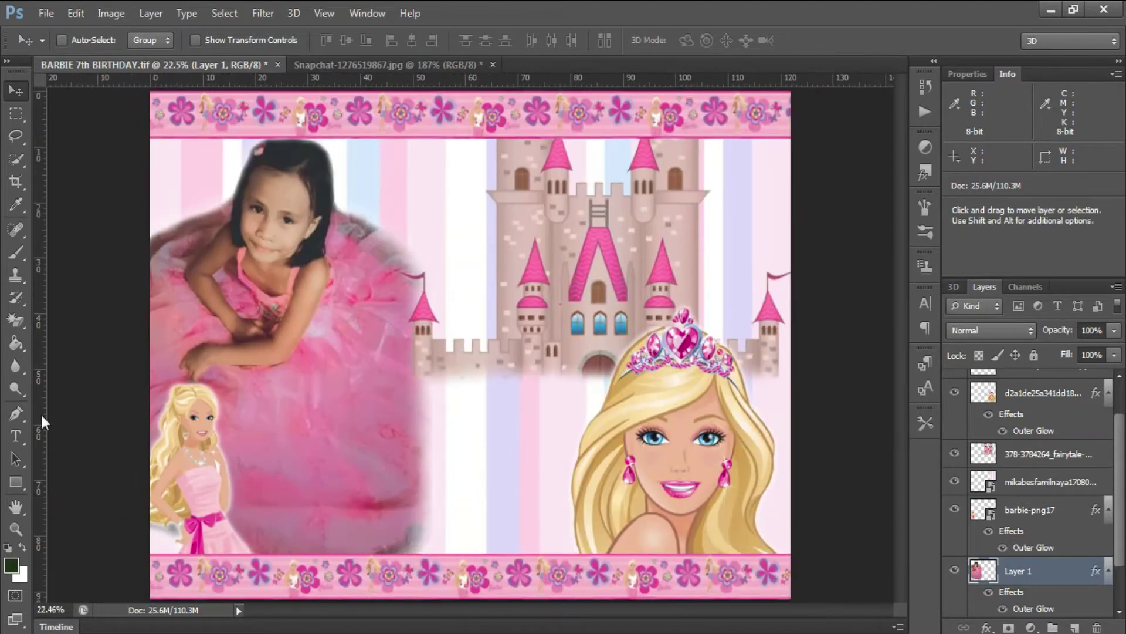
Draw a white-filled rectangle beside the small Barbie at the lower left
left_click(16, 482)
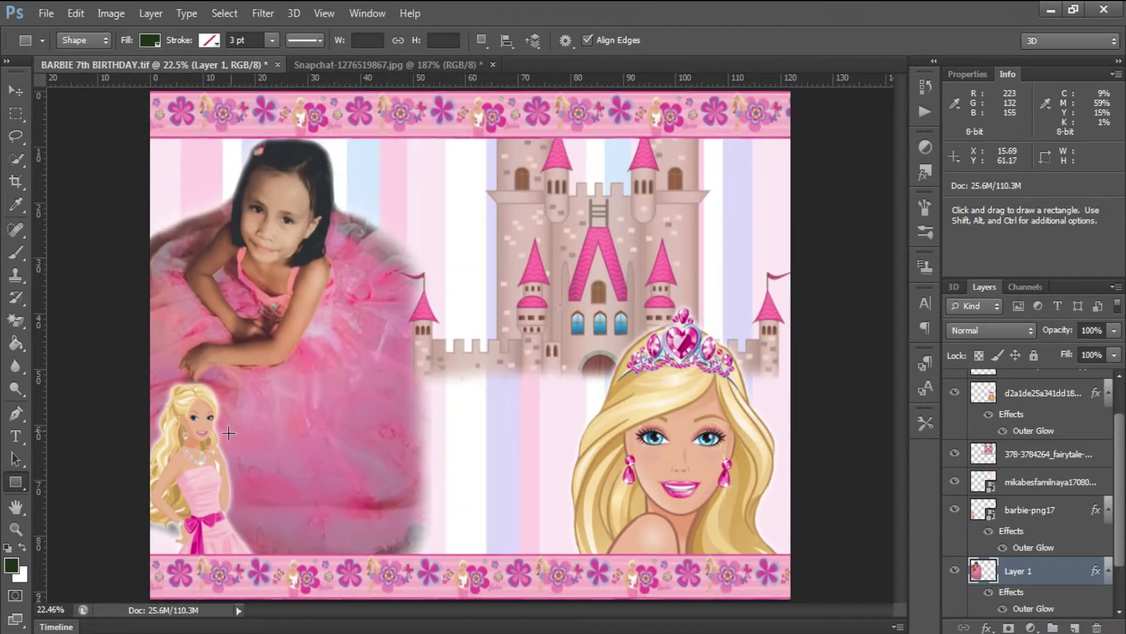
left_click_drag(245, 497, 369, 530)
left_click(150, 40)
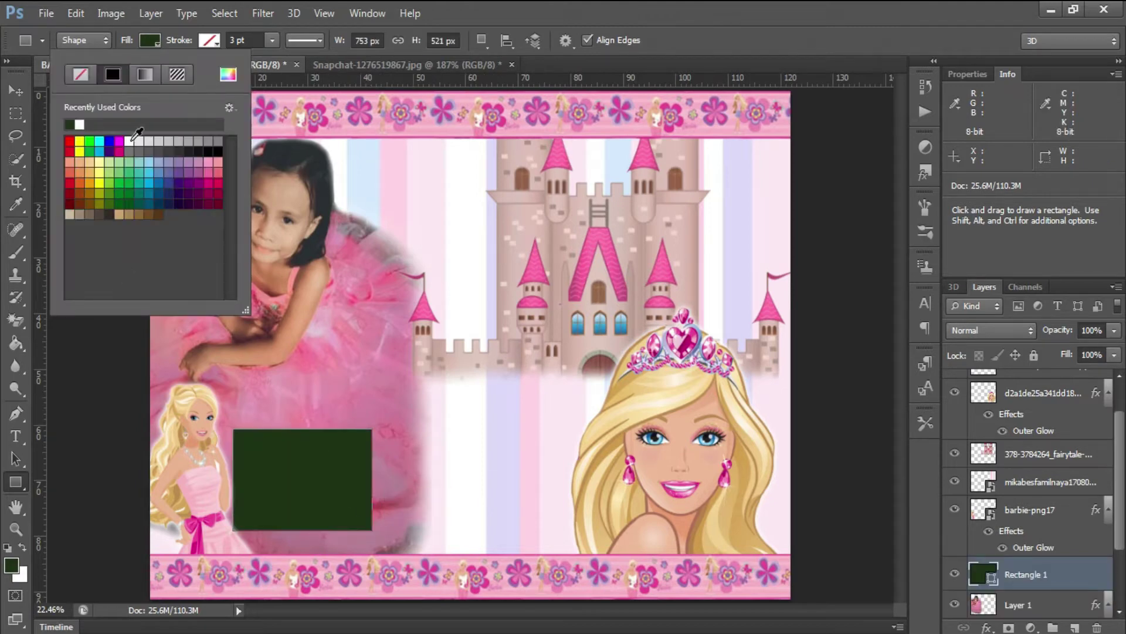
left_click(130, 140)
Tilt the white rectangle slightly counter-clockwise and enlarge it
key("v")
key("ctrl+t")
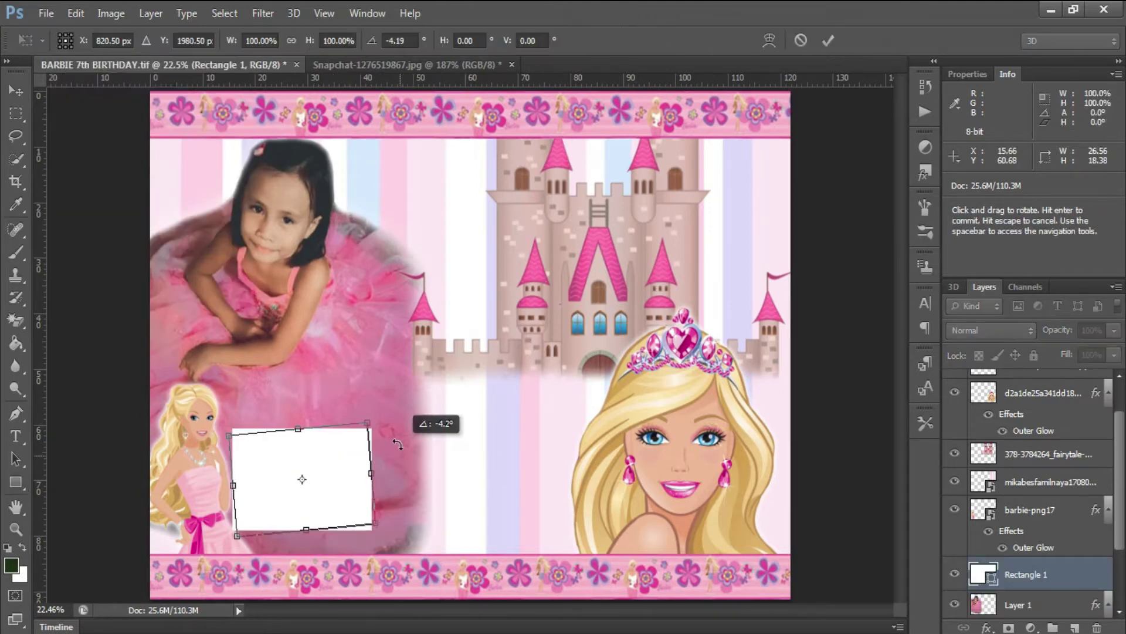
left_click_drag(410, 505, 405, 458)
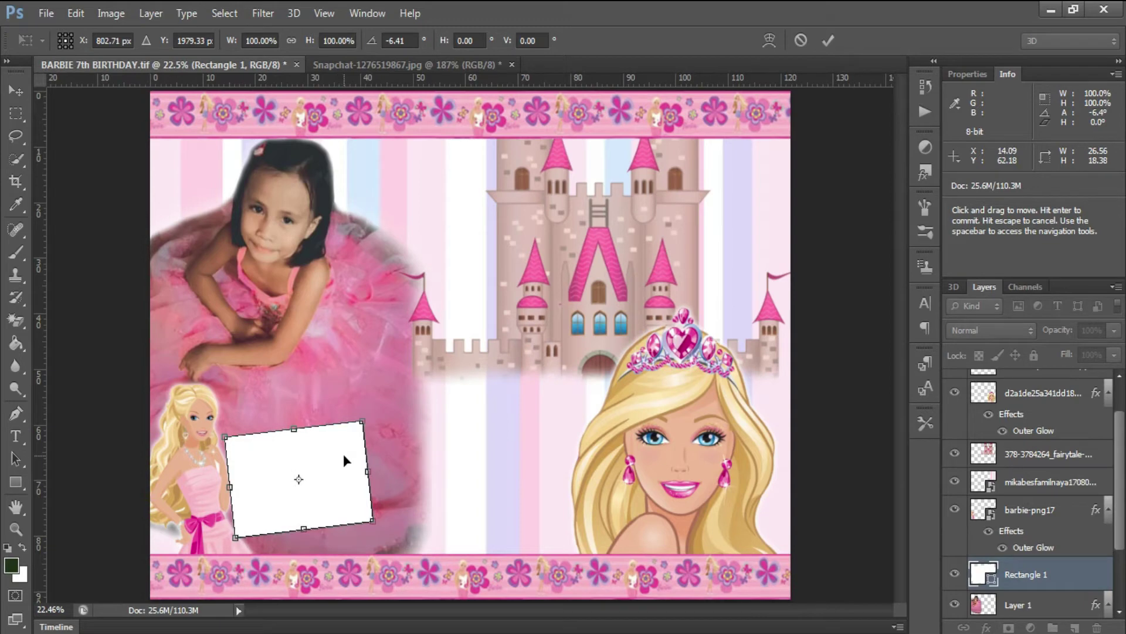
left_click_drag(373, 520, 385, 529)
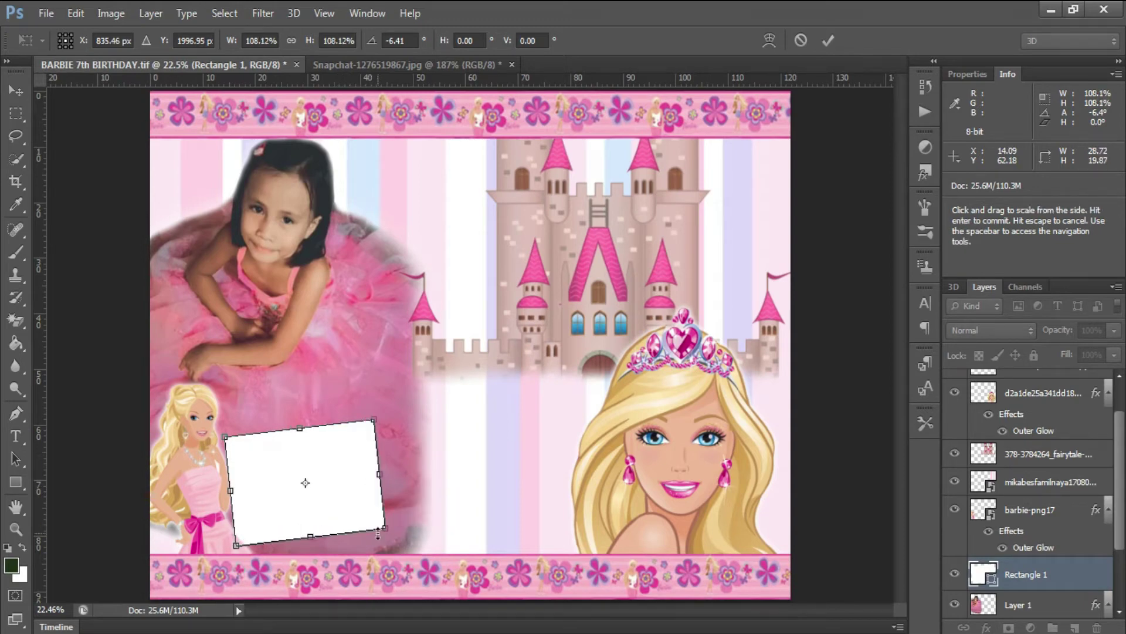
key("Return")
Duplicate the rectangle to the right, tilt it clockwise, and move its layer to the top
left_click_drag(362, 485, 513, 495)
key("ctrl+t")
left_click_drag(561, 428, 527, 533)
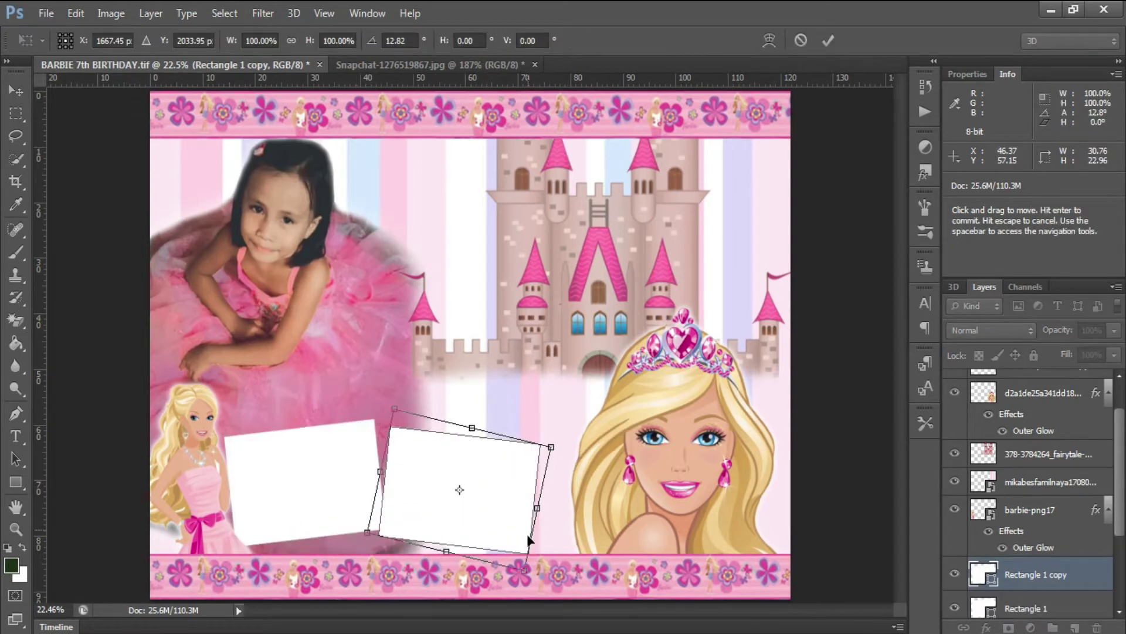
left_click_drag(526, 577, 535, 581)
key("Return")
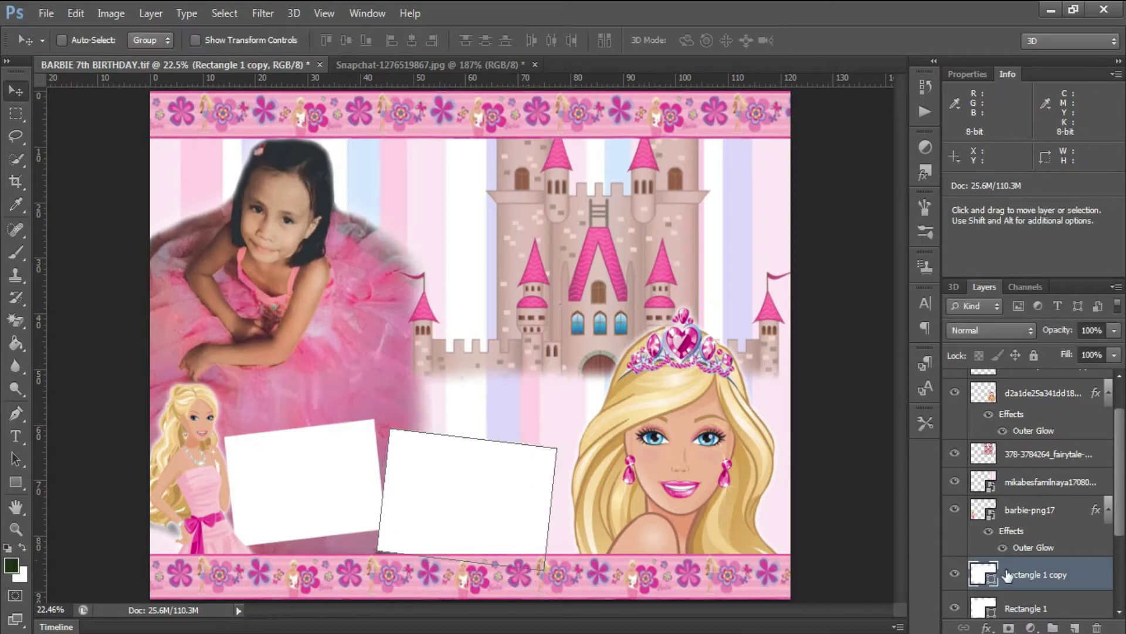
left_click_drag(1008, 575, 1014, 321)
left_click_drag(1001, 373, 1000, 378)
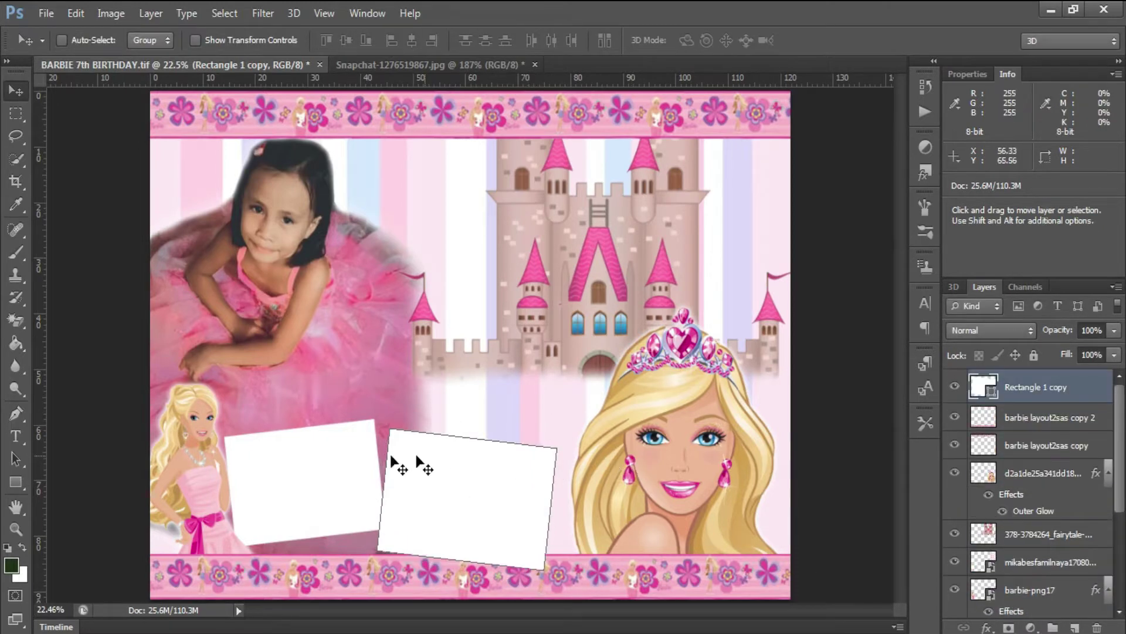
Make a third rectangle copy above the layers, rotated clockwise over the dress
right_click(436, 489)
right_click(335, 500)
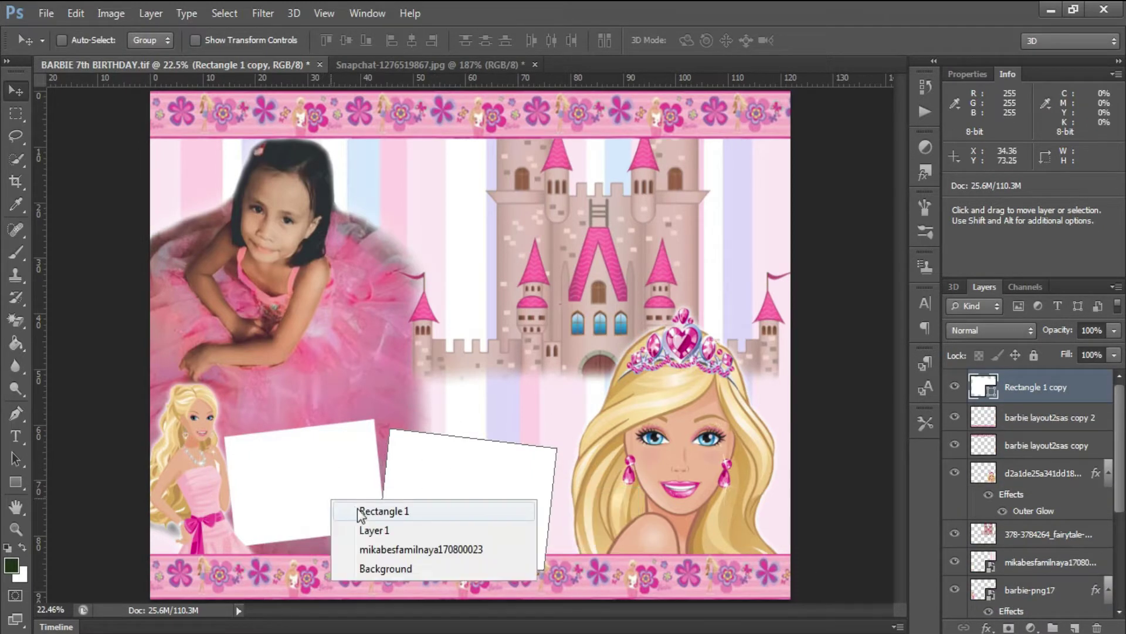
left_click(364, 510)
left_click_drag(338, 497, 449, 376)
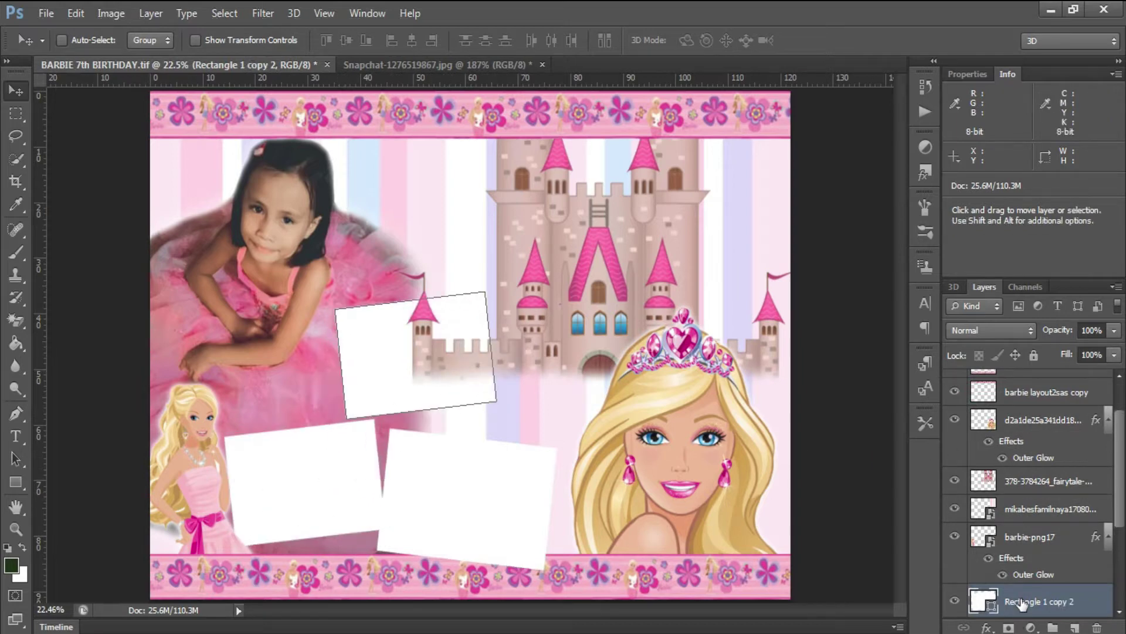
left_click_drag(1021, 603, 998, 321)
key("ctrl+t")
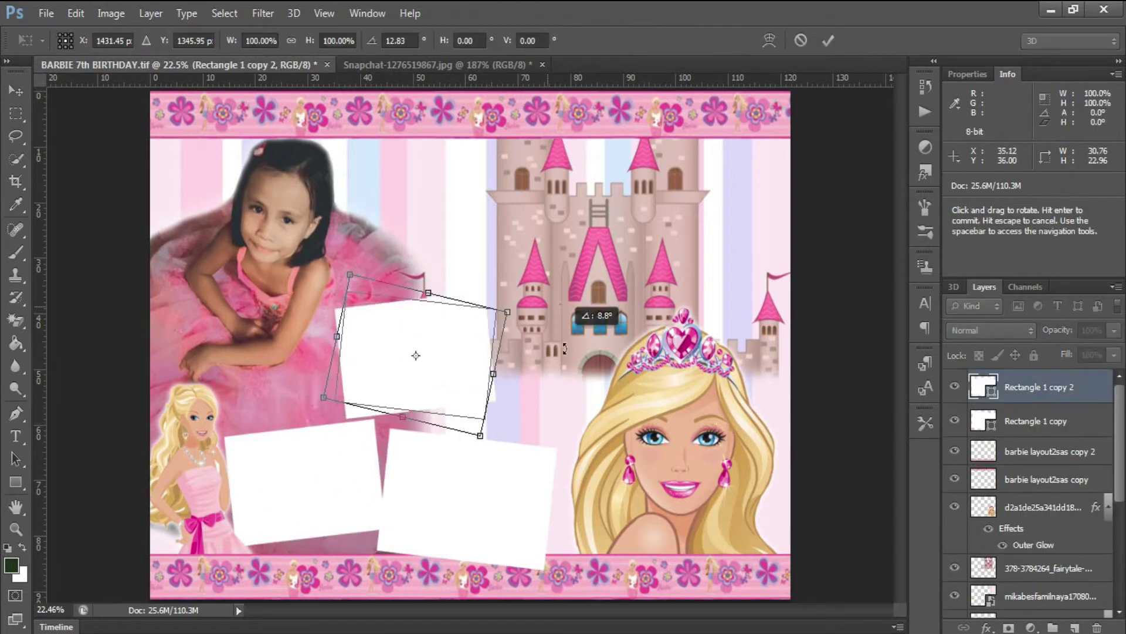
left_click_drag(501, 410, 480, 435)
mouse_move(456, 389)
left_mouse_down()
mouse_move(455, 409)
mouse_move(439, 394)
left_mouse_up()
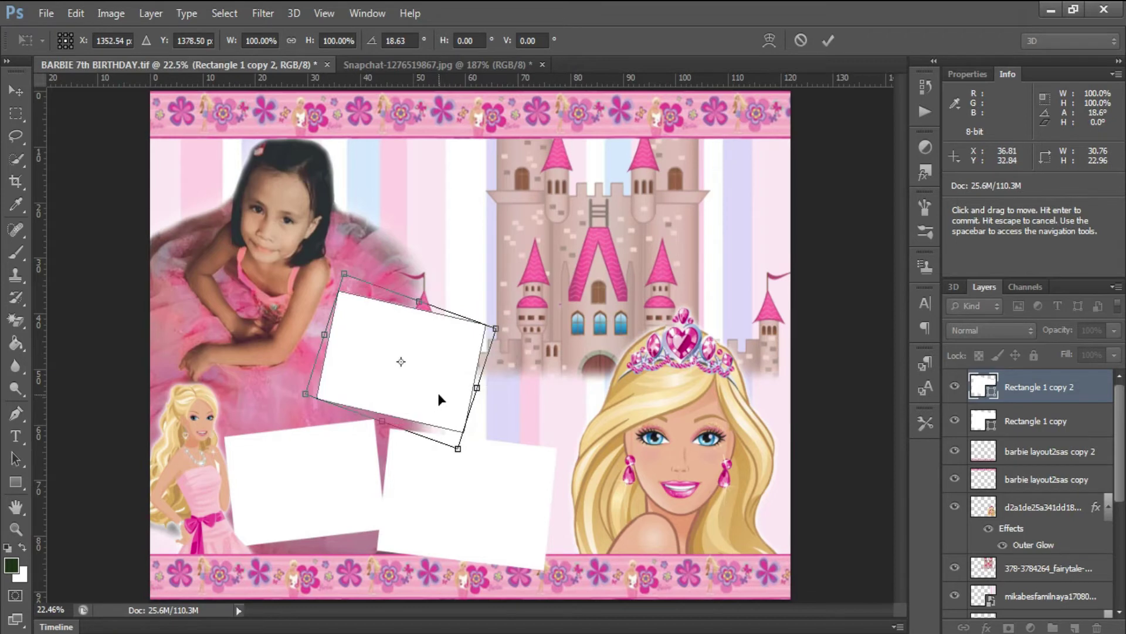
key("Return")
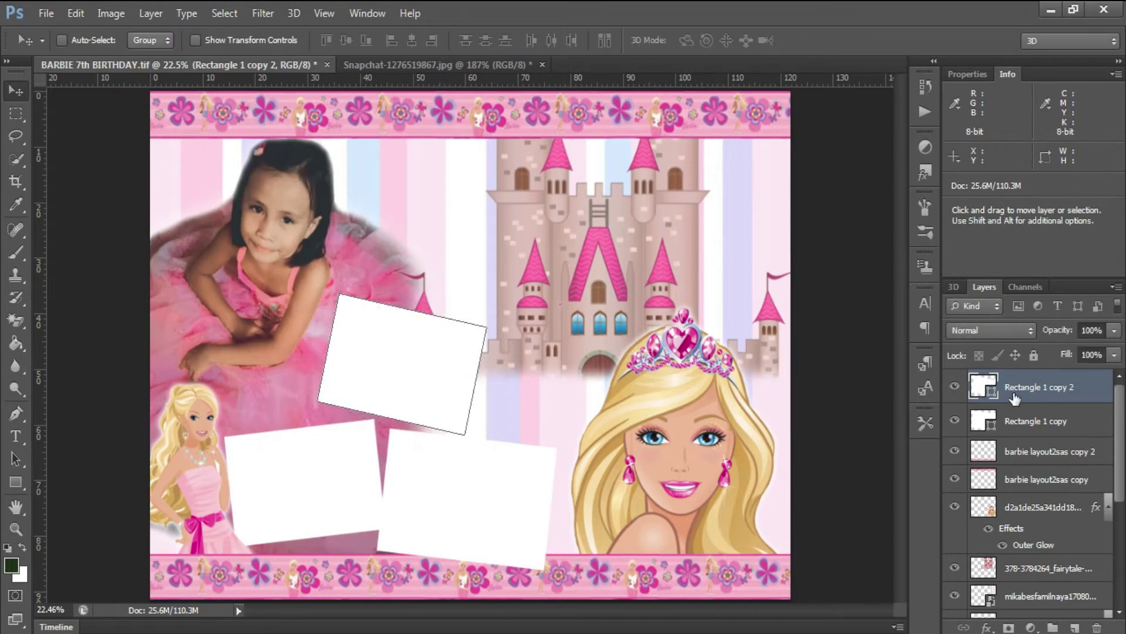
Add a 10 px dress-pink stroke to the frame and copy it to Rectangle 1 copy
right_click(1014, 393)
left_click(695, 96)
left_click(764, 381)
left_click(879, 422)
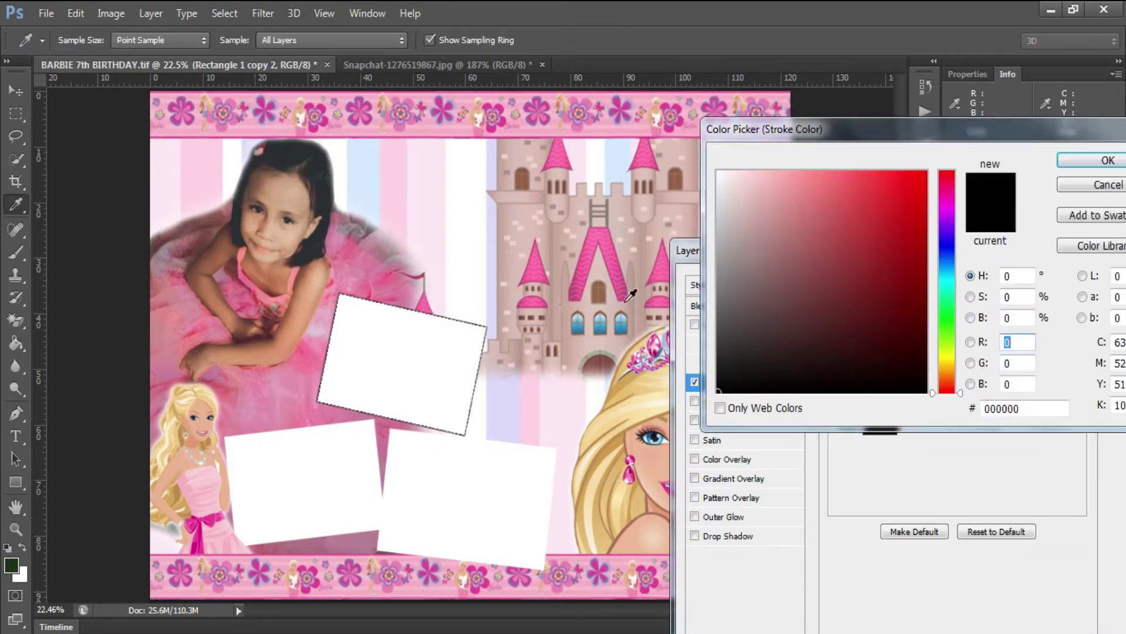
left_click(251, 288)
left_click(1108, 160)
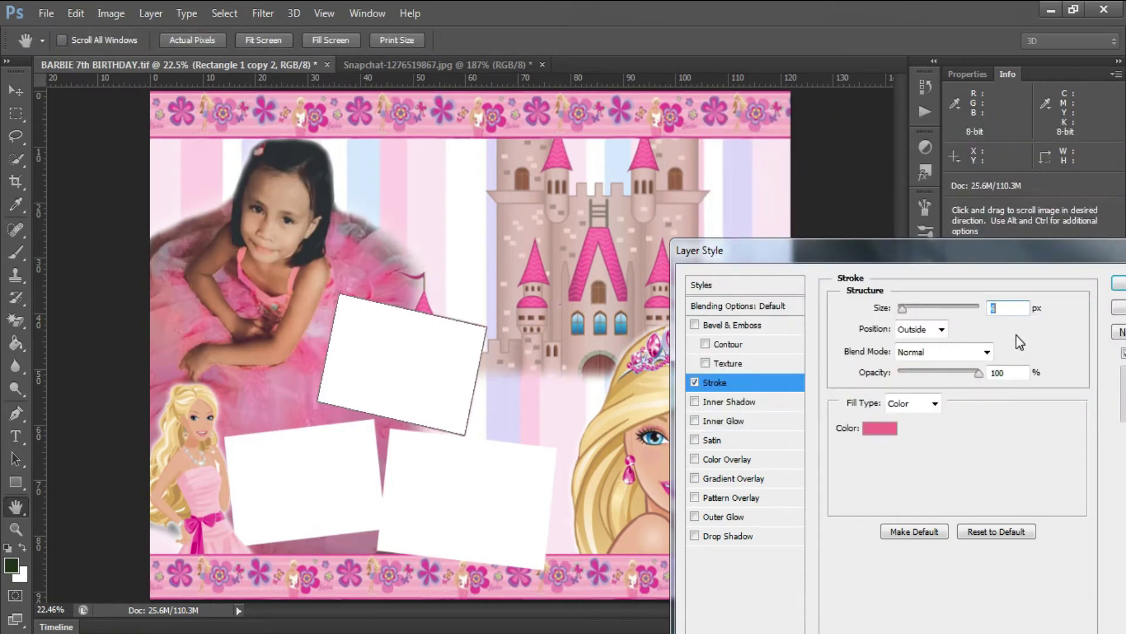
type("10")
left_click(1118, 283)
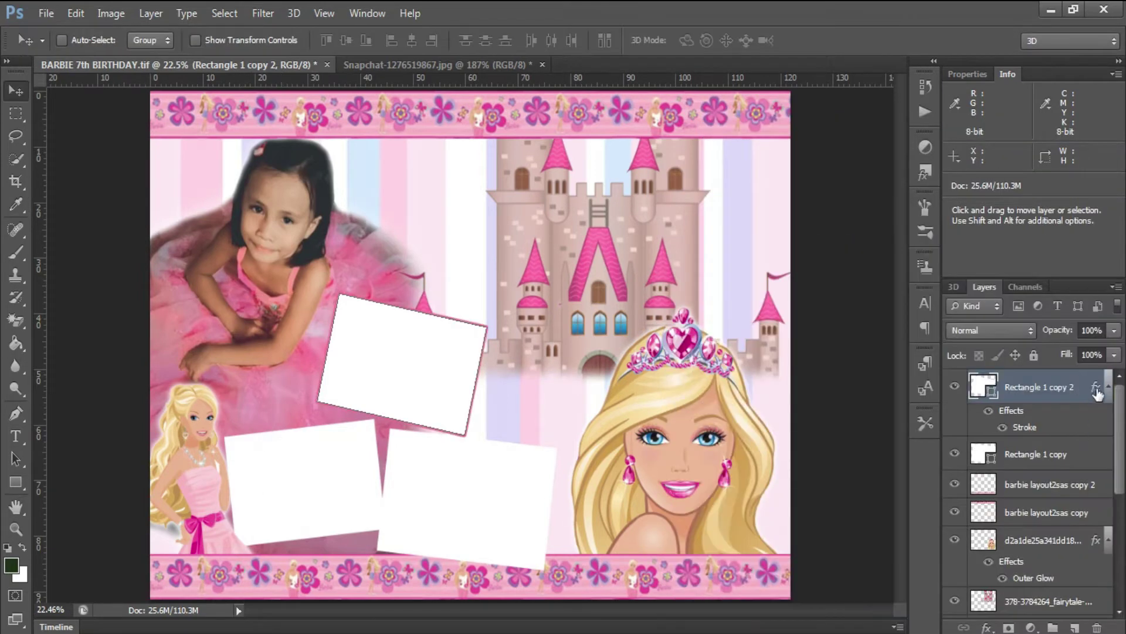
left_click_drag(1097, 390, 538, 498)
Select the Rectangle 1 frame and place the Snapchat-317350525 photo
right_click(339, 465)
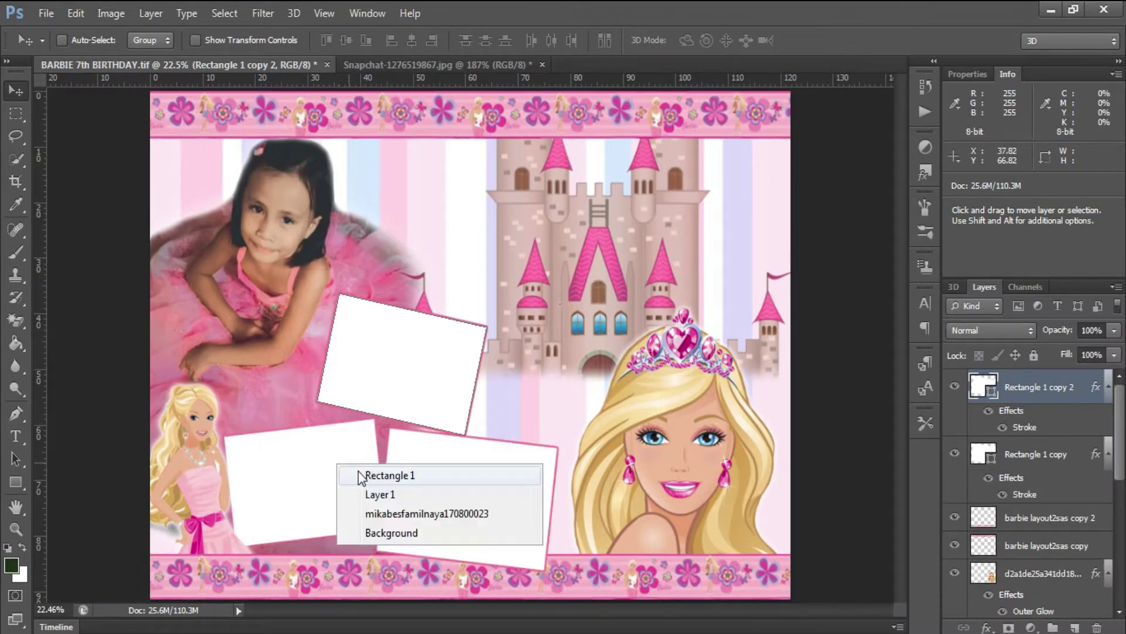
left_click(364, 473)
key("alt+f")
key("l")
scroll(1072, 224, "down", 5)
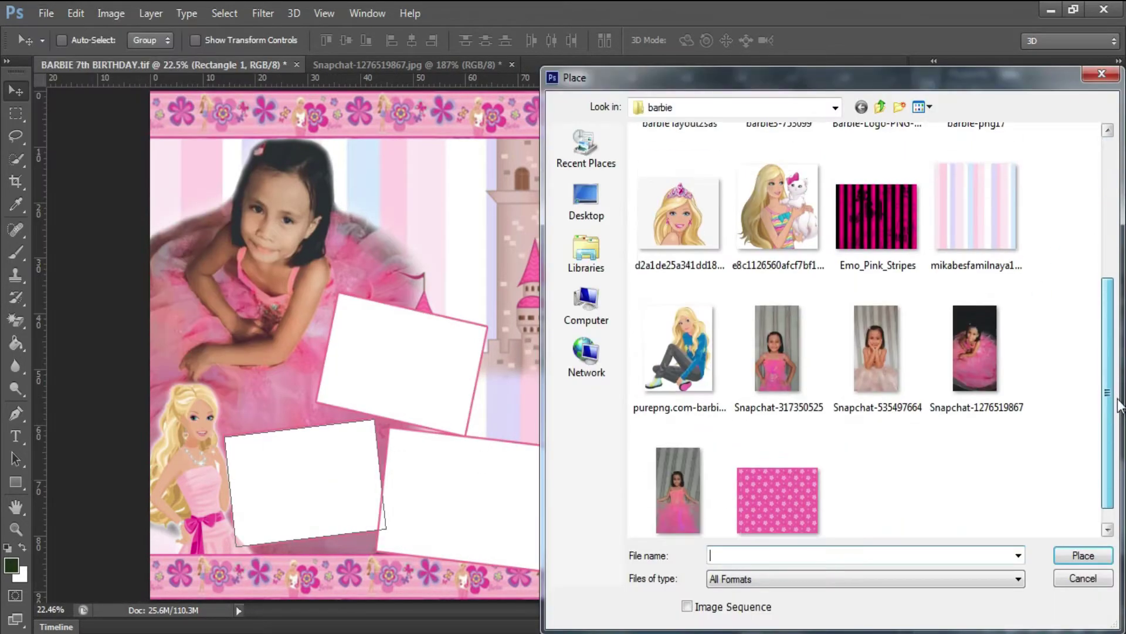
scroll(938, 352, "down", 1)
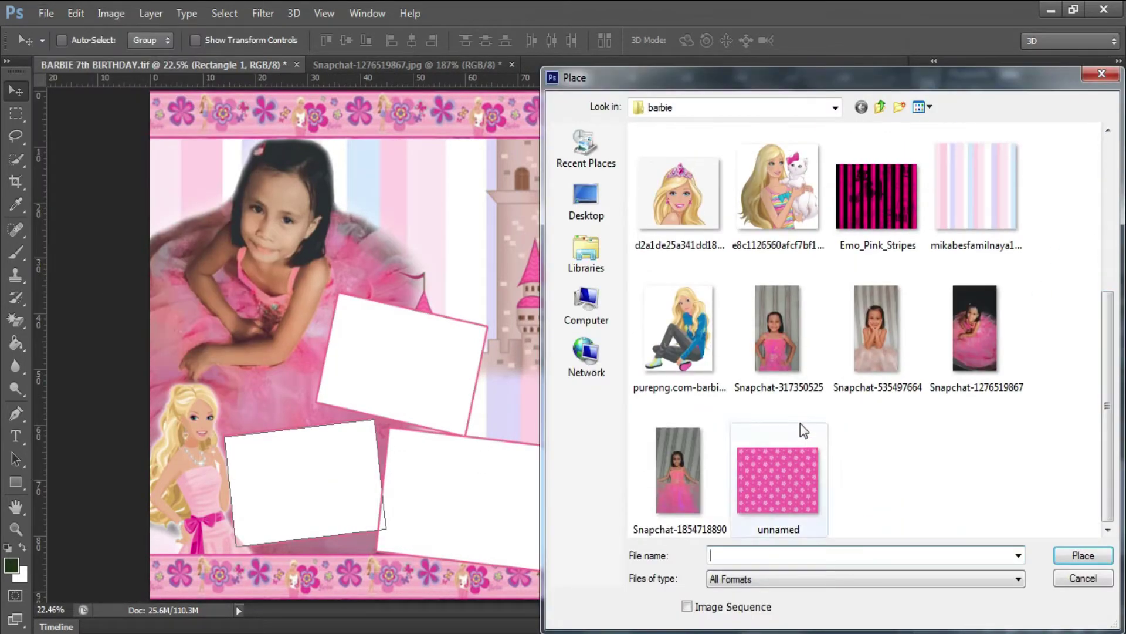
double_click(776, 358)
Resize and tilt the photo to fit the lower-left frame, then clip it inside
left_click_drag(469, 348, 280, 469)
mouse_move(326, 377)
left_mouse_down()
mouse_move(443, 300)
mouse_move(378, 467)
left_mouse_up()
mouse_move(419, 408)
left_mouse_down()
mouse_move(365, 478)
mouse_move(359, 506)
left_mouse_up()
key("Return")
key("ctrl+alt+g")
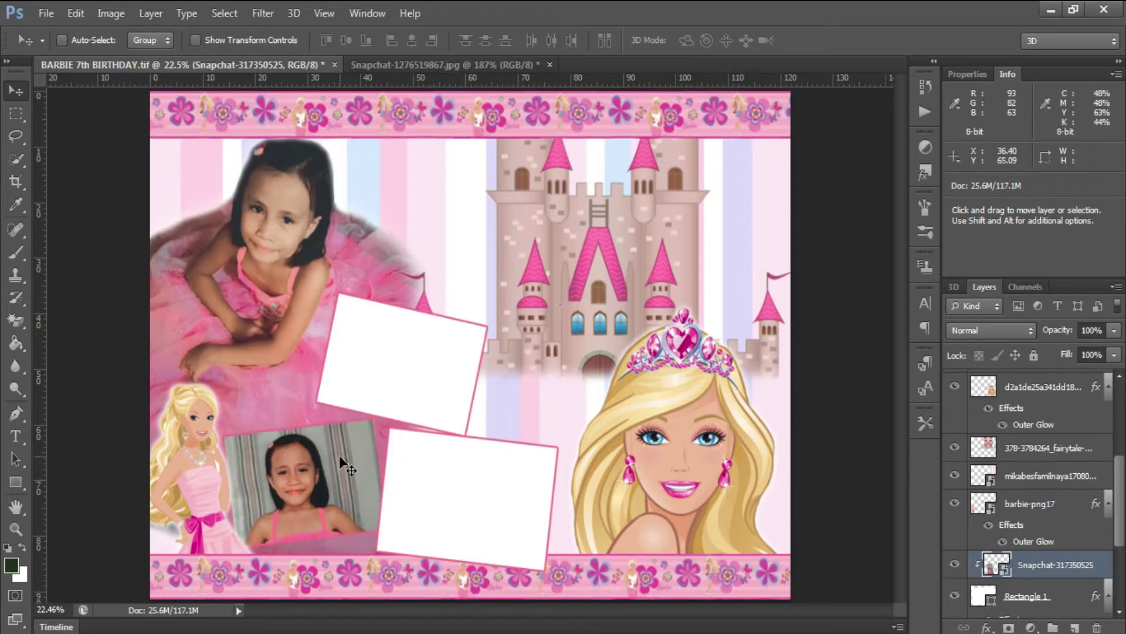
right_click(392, 356)
left_click(422, 362)
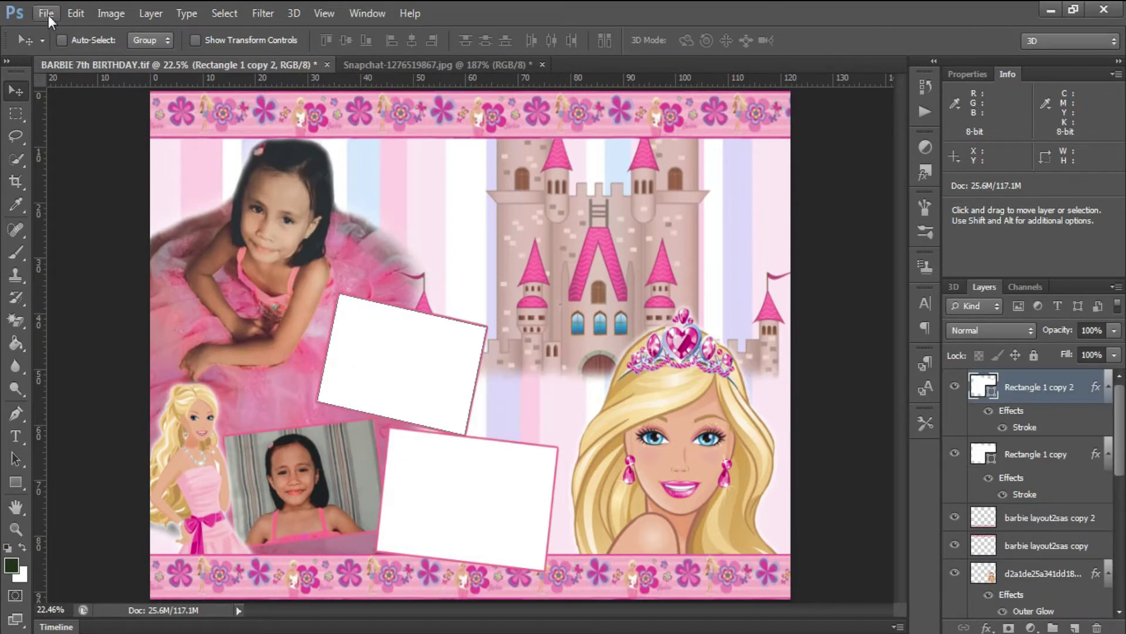
left_click(46, 13)
left_click(64, 299)
left_click_drag(1110, 272, 1110, 422)
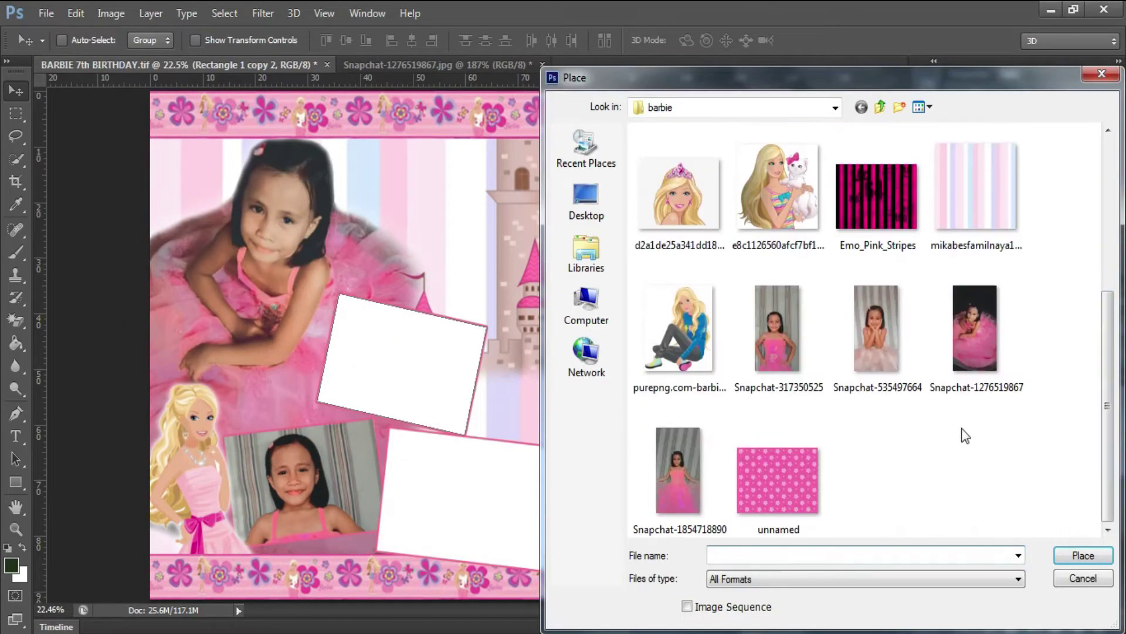
double_click(681, 475)
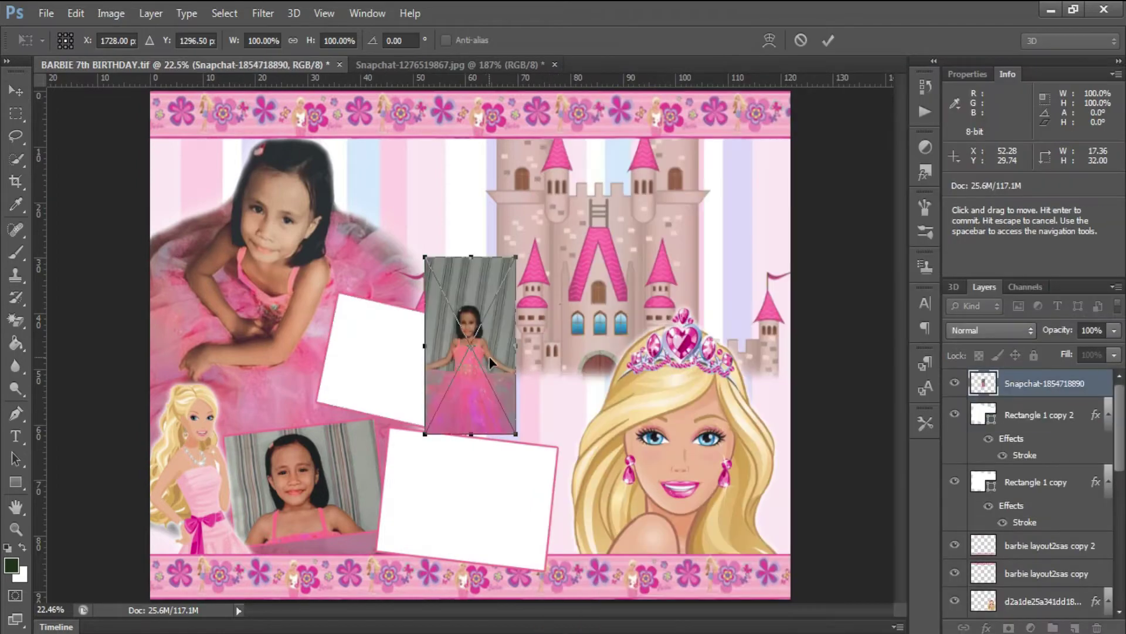
left_click_drag(481, 347, 433, 392)
key("Escape")
Place Snapchat-535497664 on the upper tilted frame, rotated and enlarged, and clip it
left_click(46, 13)
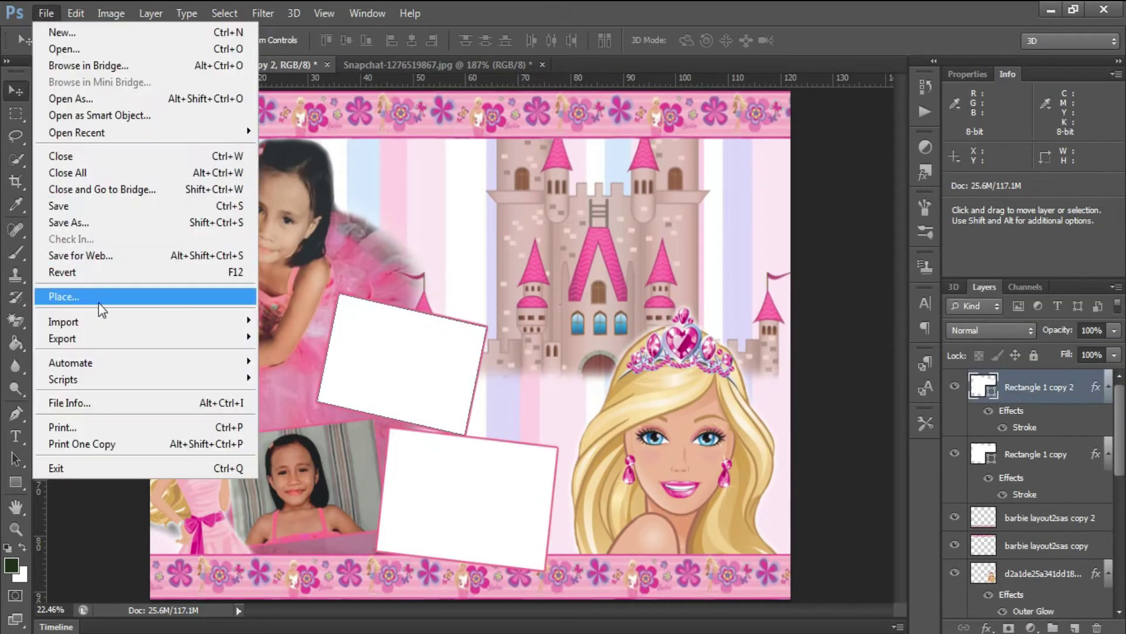
left_click(64, 296)
scroll(1100, 290, "down", 5)
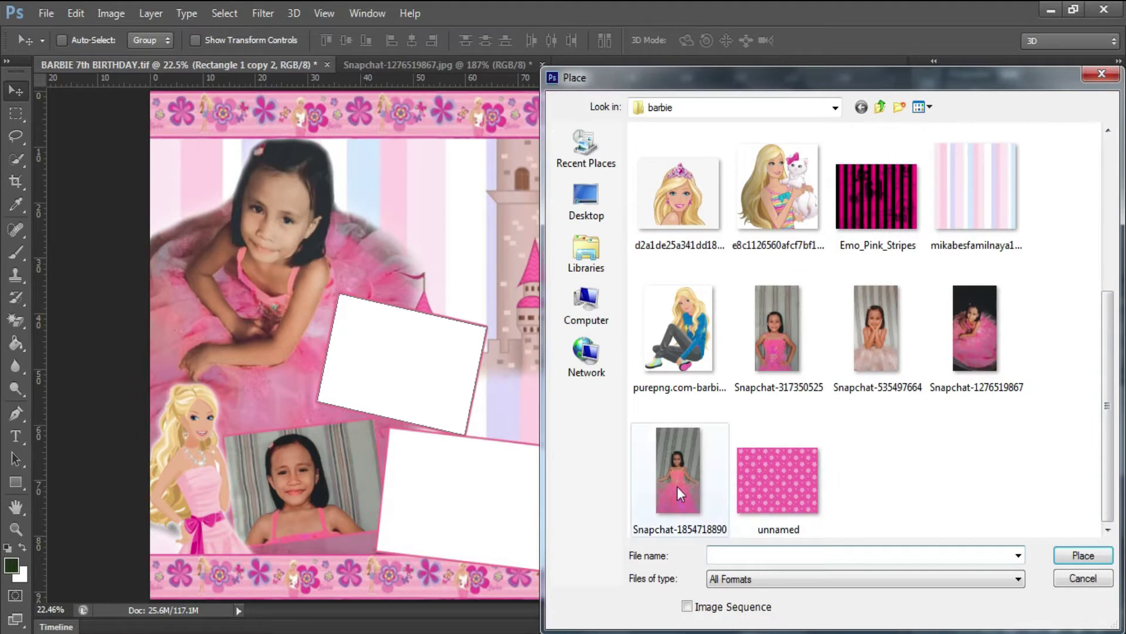
double_click(857, 346)
left_click_drag(443, 385, 413, 404)
mouse_move(487, 287)
left_mouse_down()
mouse_move(502, 302)
mouse_move(538, 183)
left_mouse_up()
mouse_move(329, 487)
left_mouse_down()
mouse_move(293, 491)
mouse_move(422, 426)
left_mouse_up()
key("Return")
key("ctrl+alt+g")
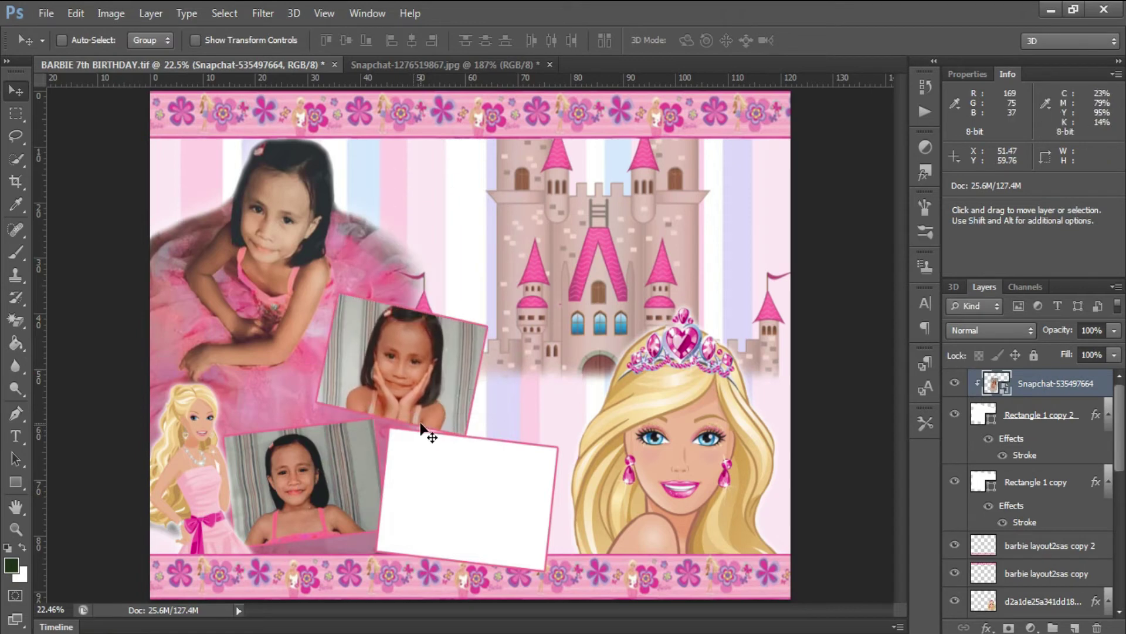
Rescale the clipped photo to about 177% and tilt it about 10 degrees
key("ctrl+t")
left_click_drag(520, 242, 498, 273)
left_click_drag(352, 222, 339, 247)
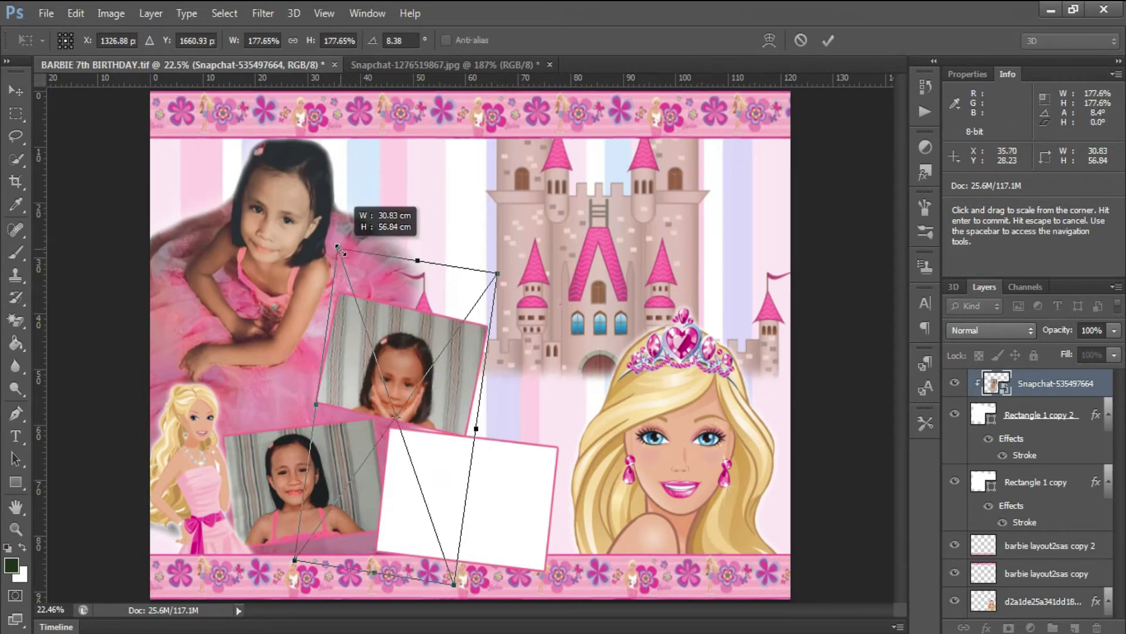
left_click_drag(438, 399, 437, 380)
left_click_drag(540, 232, 546, 242)
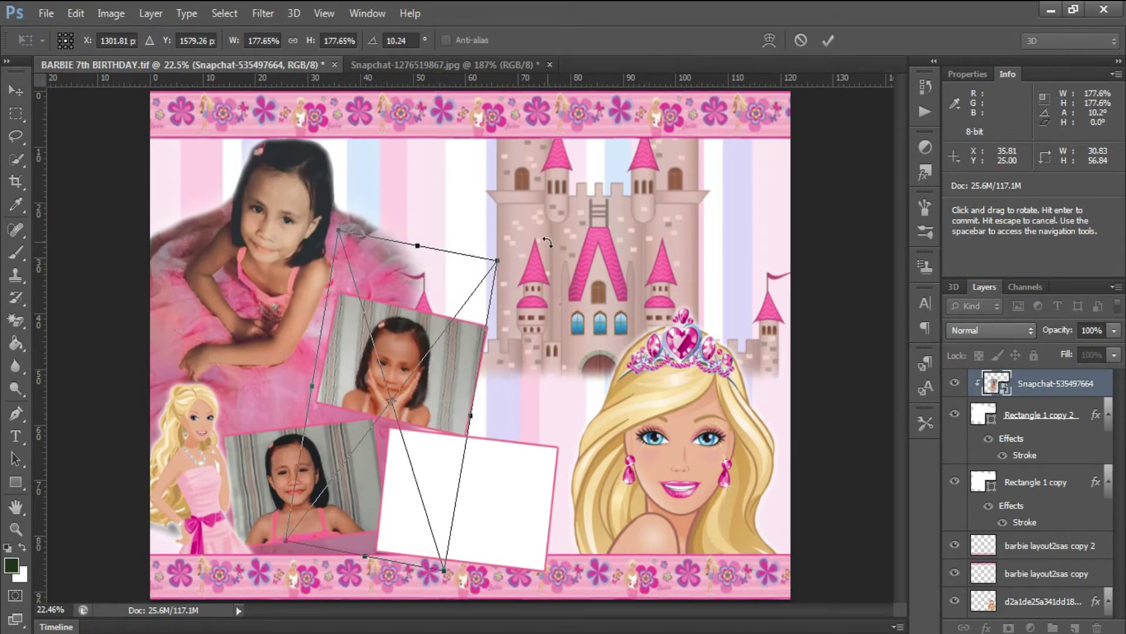
key("Return")
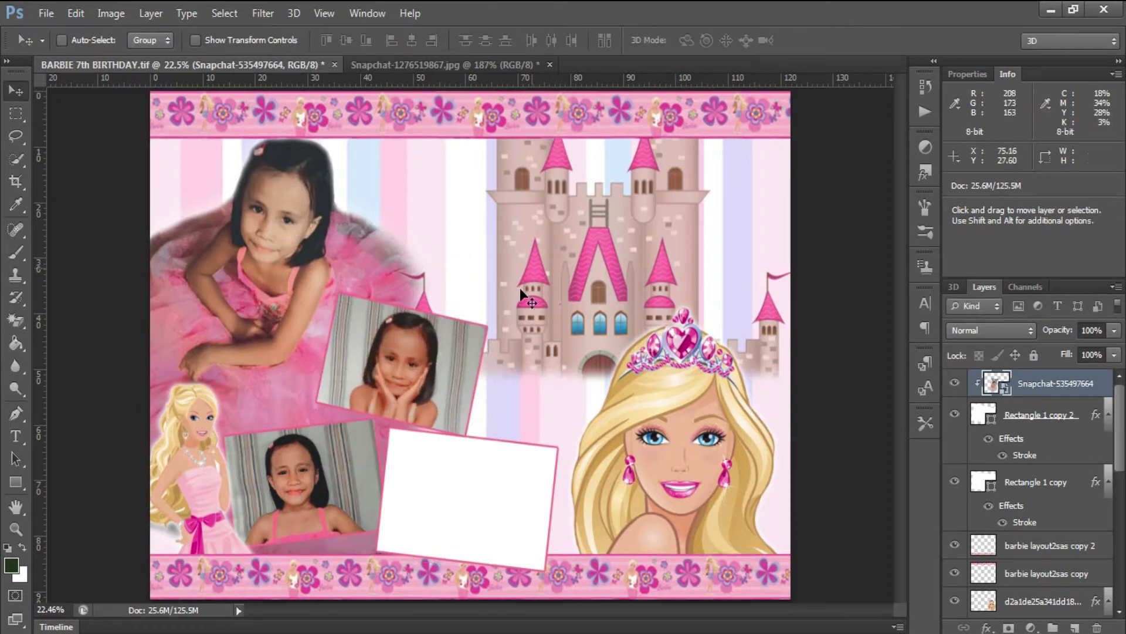
right_click(450, 472)
left_click(490, 477)
left_click(46, 13)
left_click(59, 298)
left_click(794, 346)
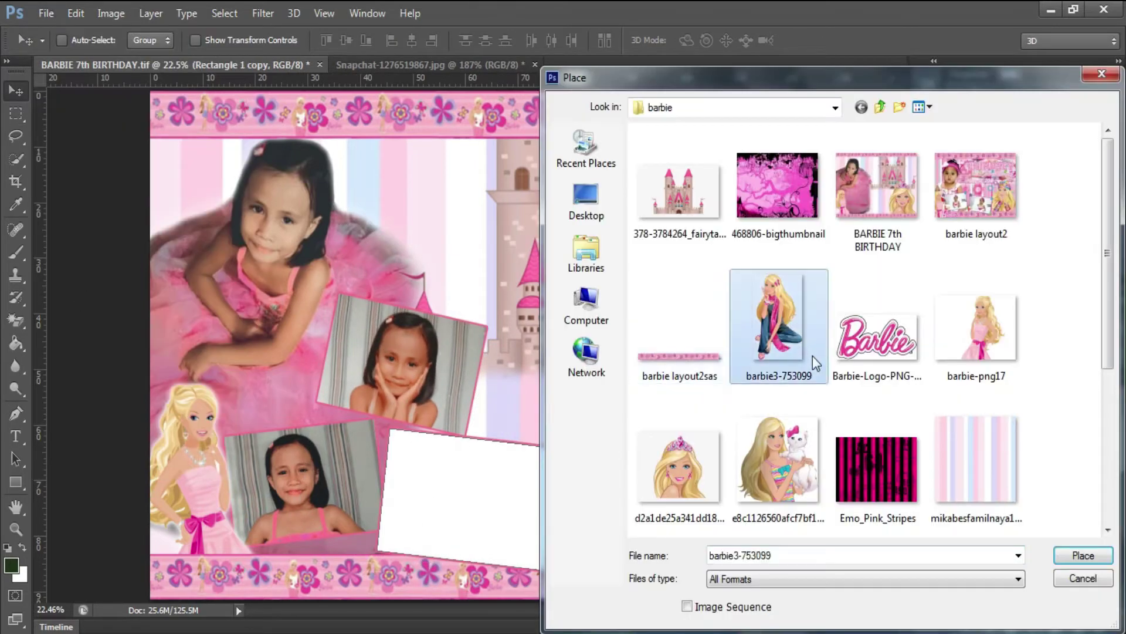
scroll(812, 355, "down", 5)
double_click(674, 469)
left_click_drag(557, 516, 506, 576)
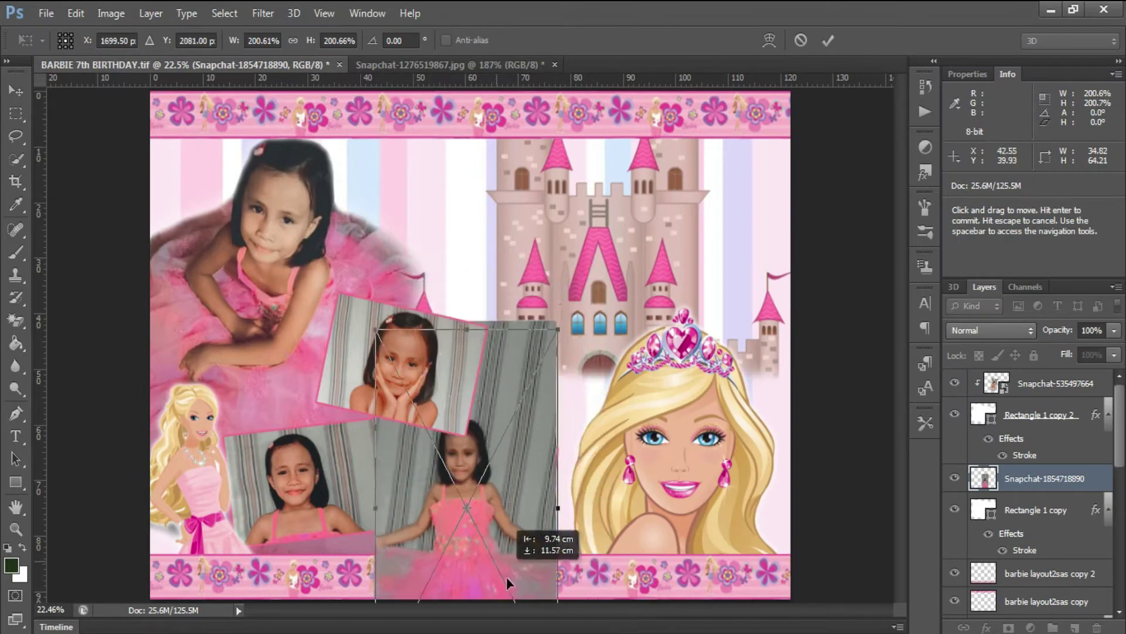
key("Return")
key("ctrl+alt+g")
scroll(471, 454, "up", 2)
Nudge the lower-right photo 1.62 cm down in its frame and apply a Variations colour shift
left_click_drag(471, 453, 470, 461)
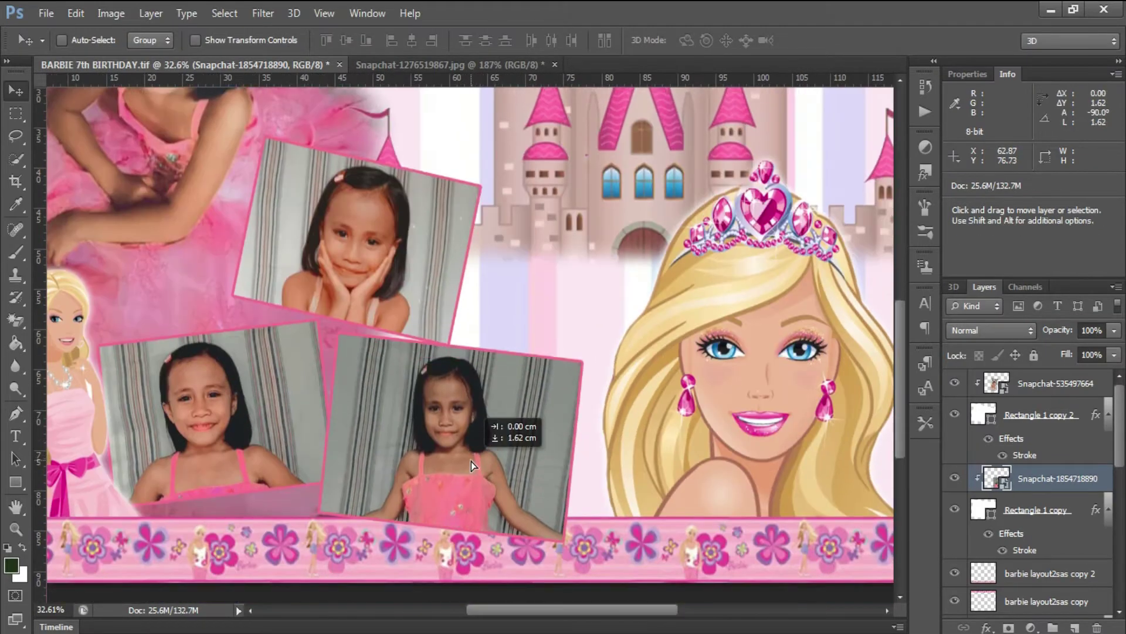
left_click(111, 13)
left_click(388, 417)
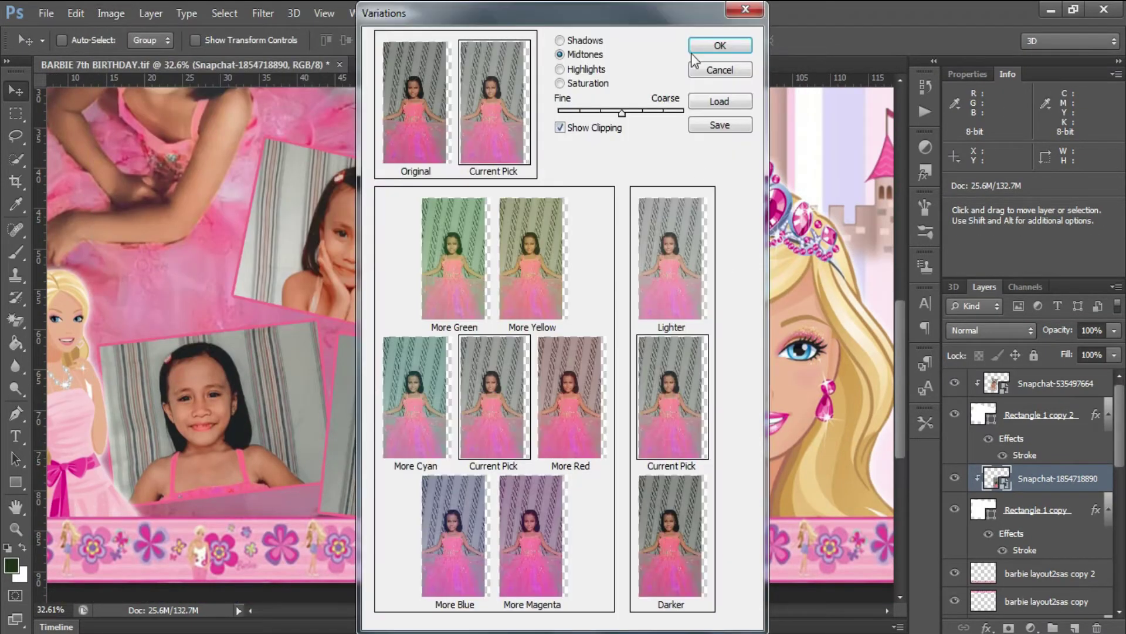
left_click(697, 49)
Apply a Variations colour shift to the upper Snapchat-535497664 photo
right_click(332, 235)
left_click(376, 252)
left_click(110, 13)
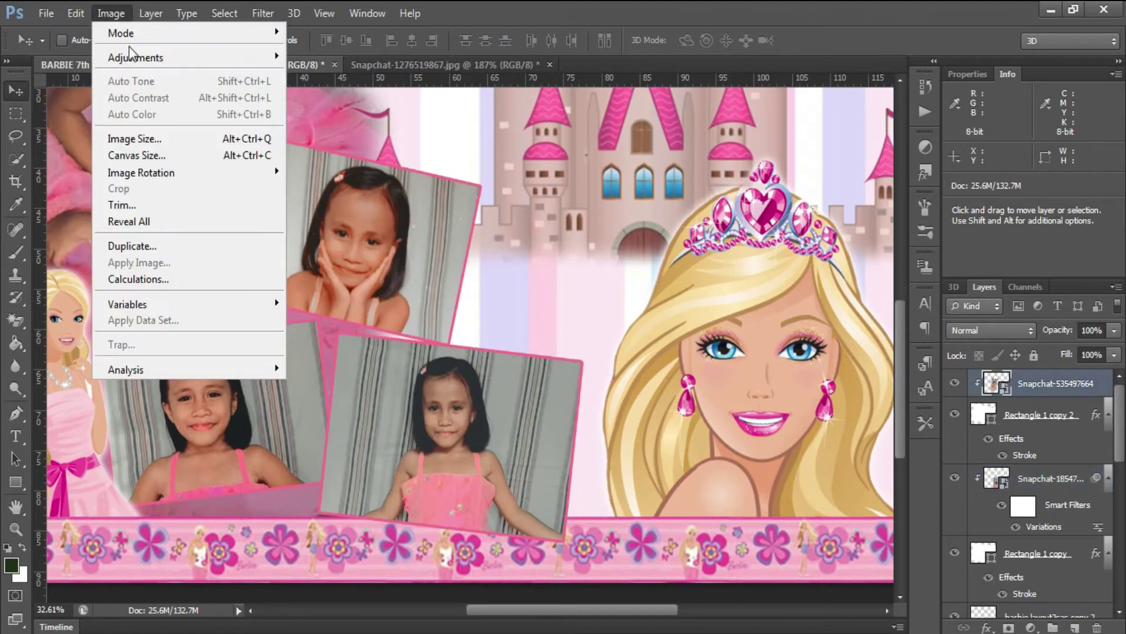
mouse_move(135, 57)
left_click(411, 384)
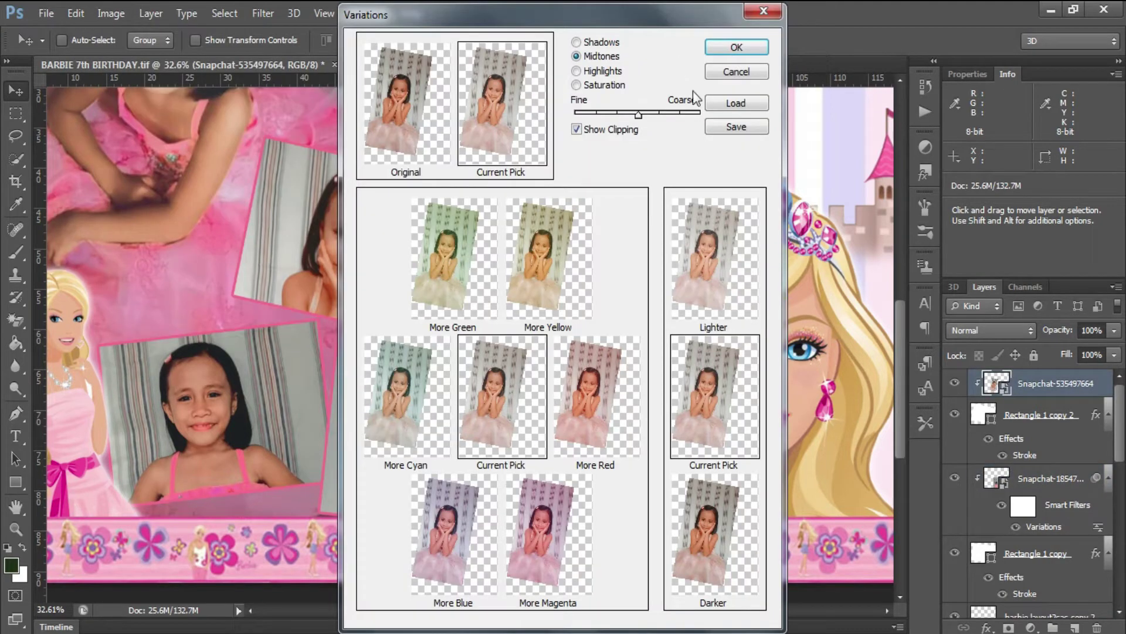
left_click(735, 47)
Apply a Variations colour shift to the lower-left Snapchat-317350525 photo
right_click(237, 390)
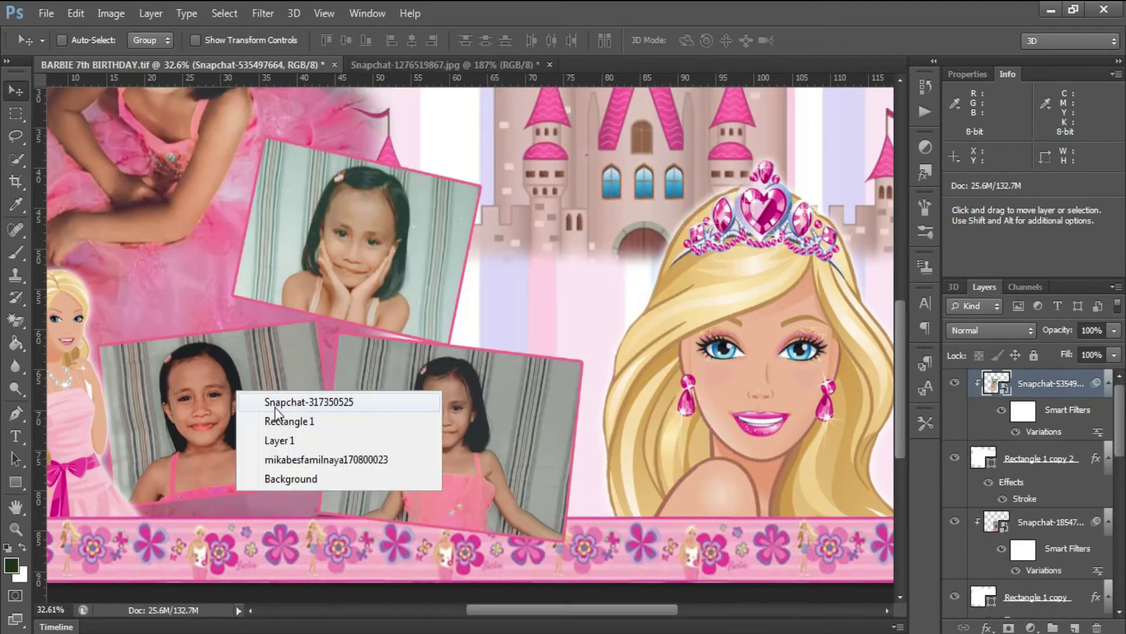
left_click(269, 397)
left_click(111, 13)
left_click(411, 383)
left_click(726, 49)
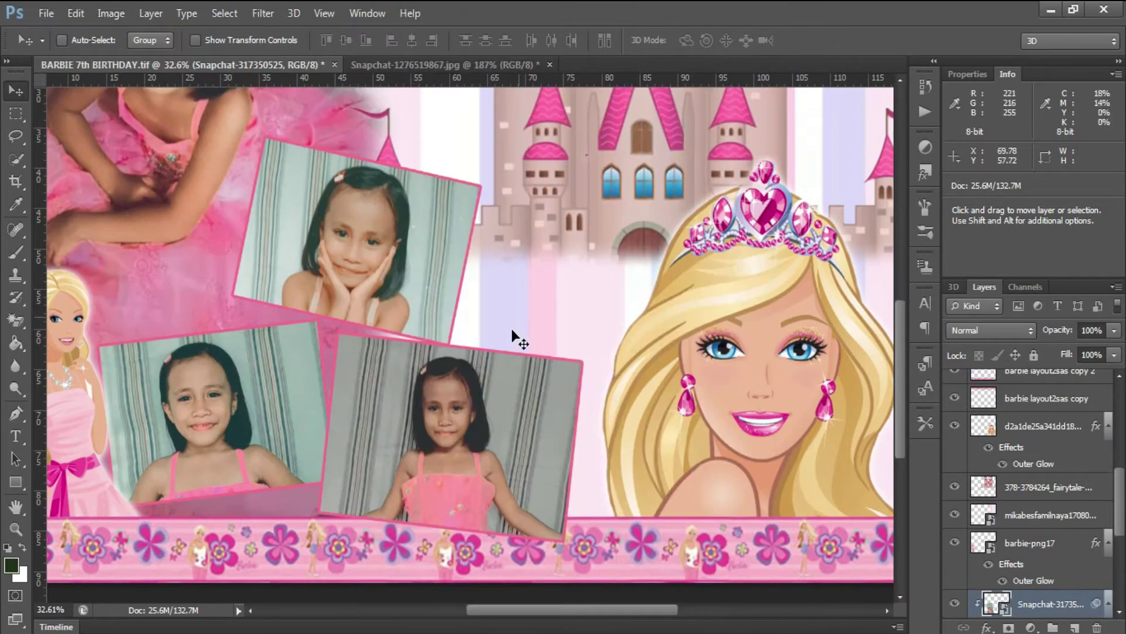
right_click(432, 416)
left_click(458, 424)
left_click(111, 13)
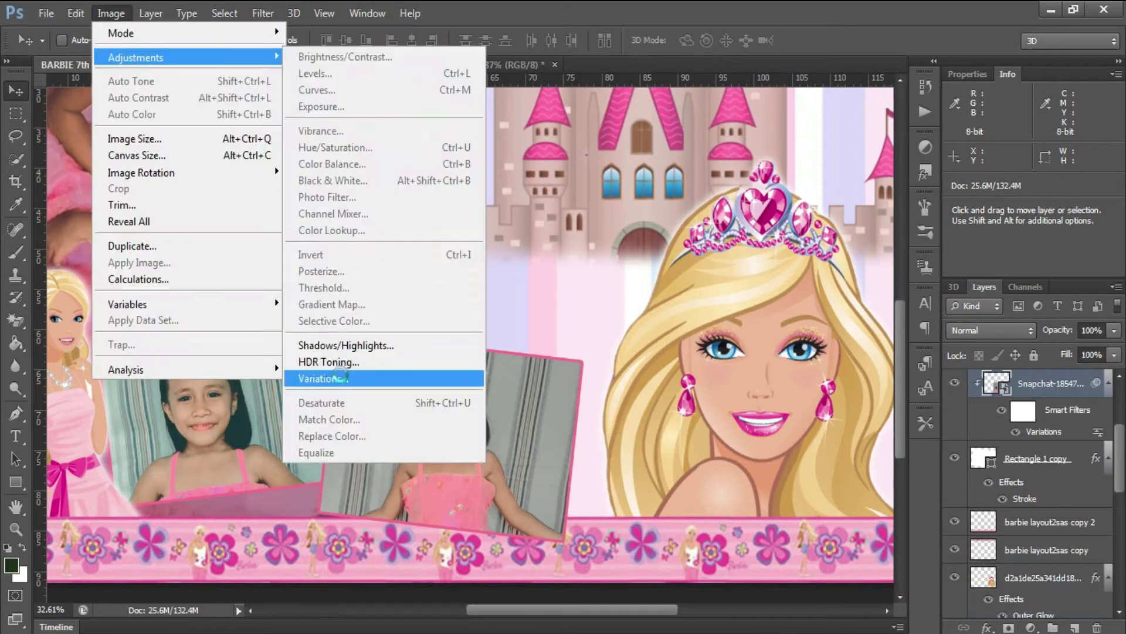
left_click(411, 383)
left_click(707, 46)
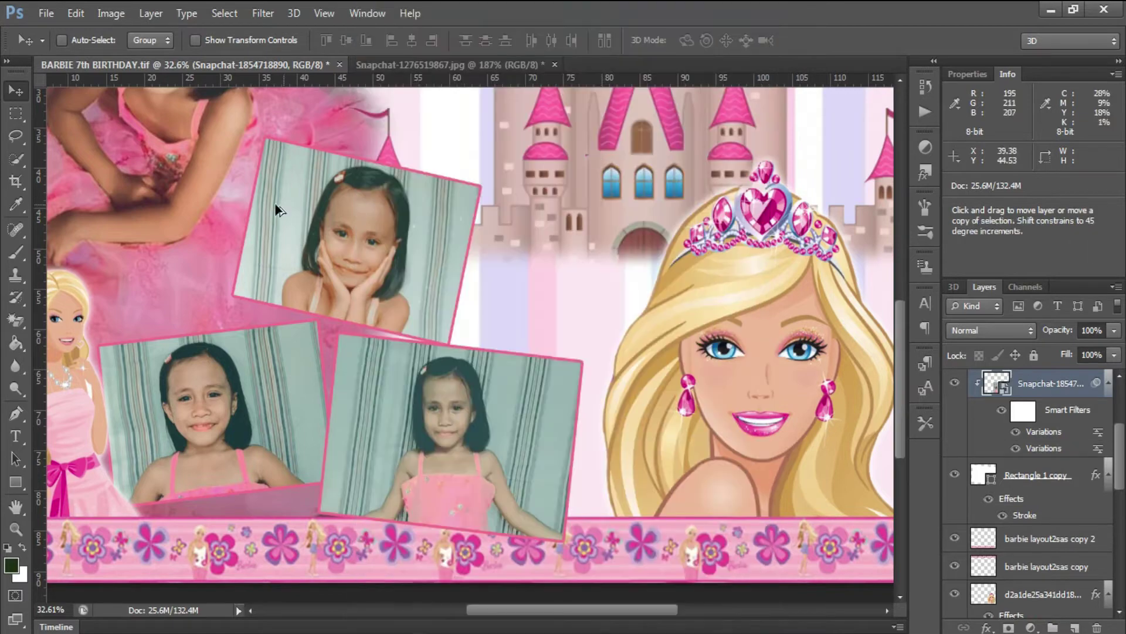
Lighten the large Layer 1 portrait using the Variations Lighter pick
scroll(274, 202, "down", 2)
left_click(302, 244, "ctrl")
left_click(111, 13)
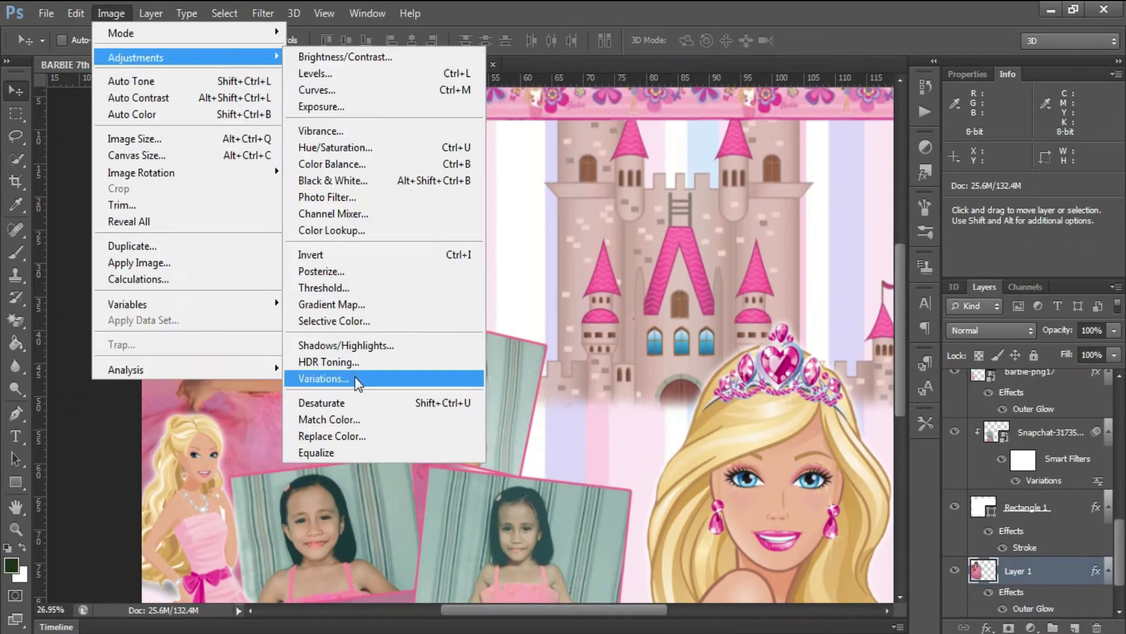
left_click(381, 381)
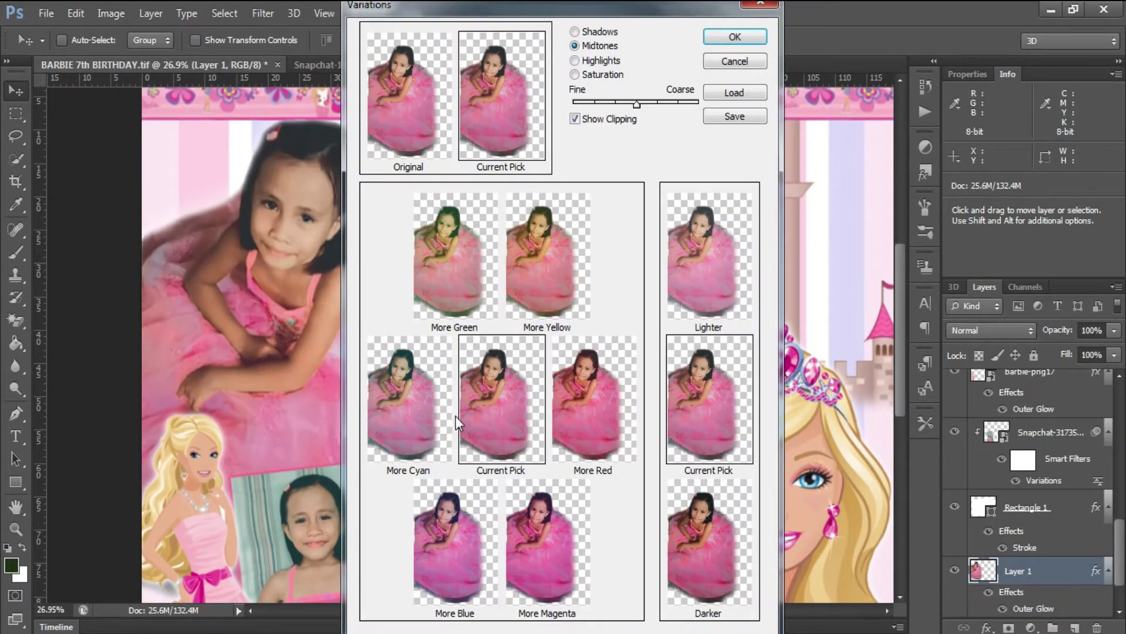
left_click(694, 254)
left_click(730, 38)
scroll(537, 300, "down", 2)
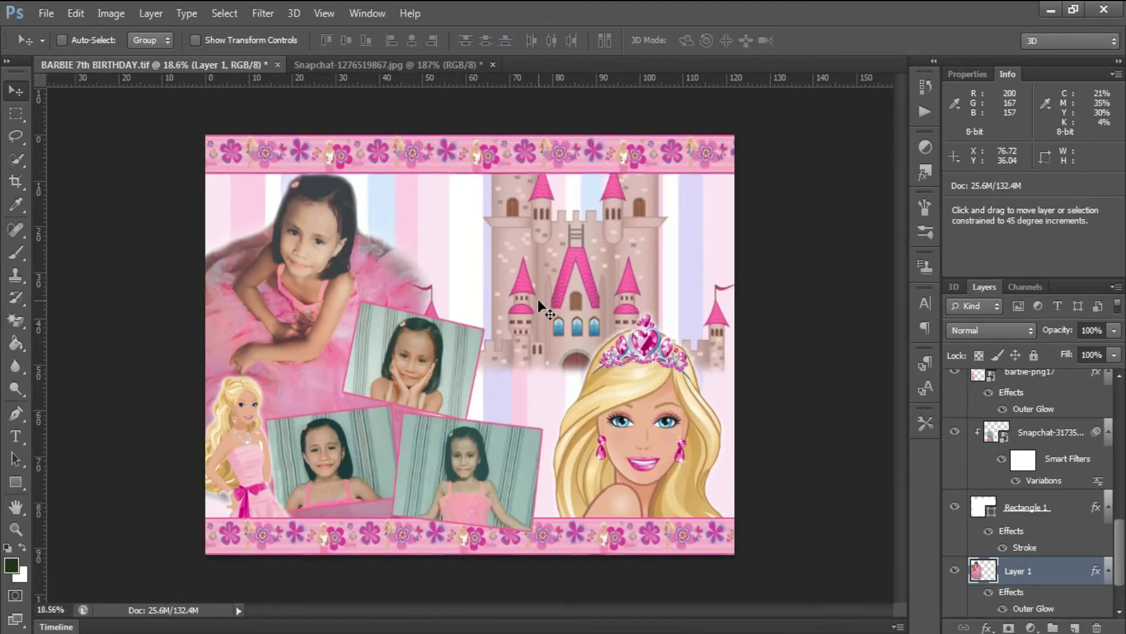
Select the upper Snapchat-535497664 photo layer
scroll(473, 357, "up", 1)
scroll(502, 386, "up", 1)
scroll(545, 387, "up", 1)
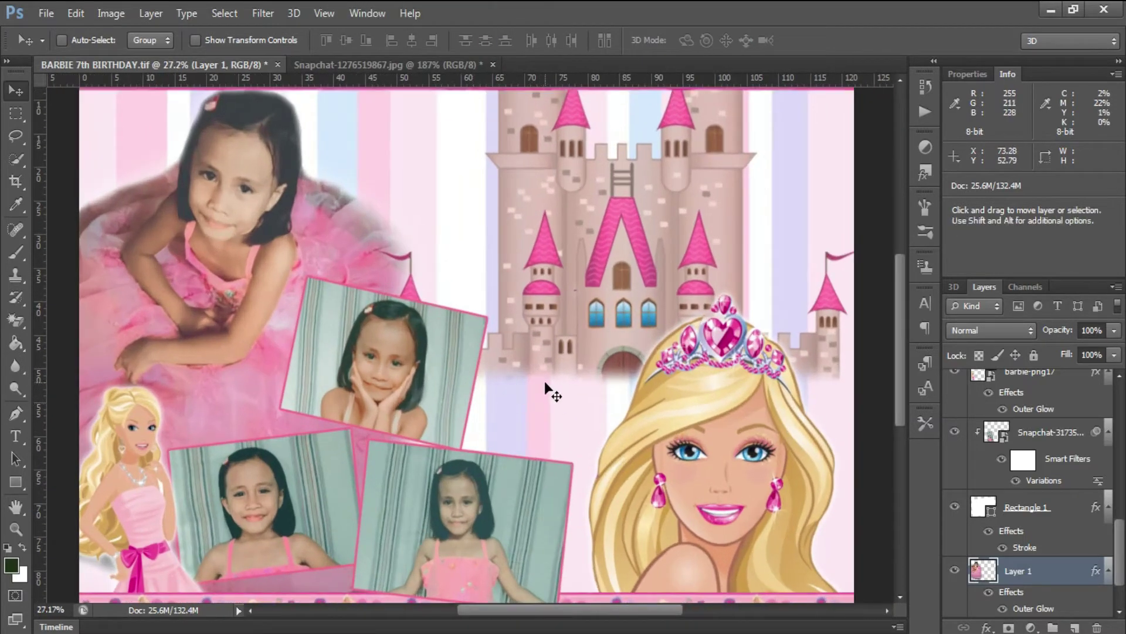
scroll(394, 343, "down", 2)
right_click(498, 351)
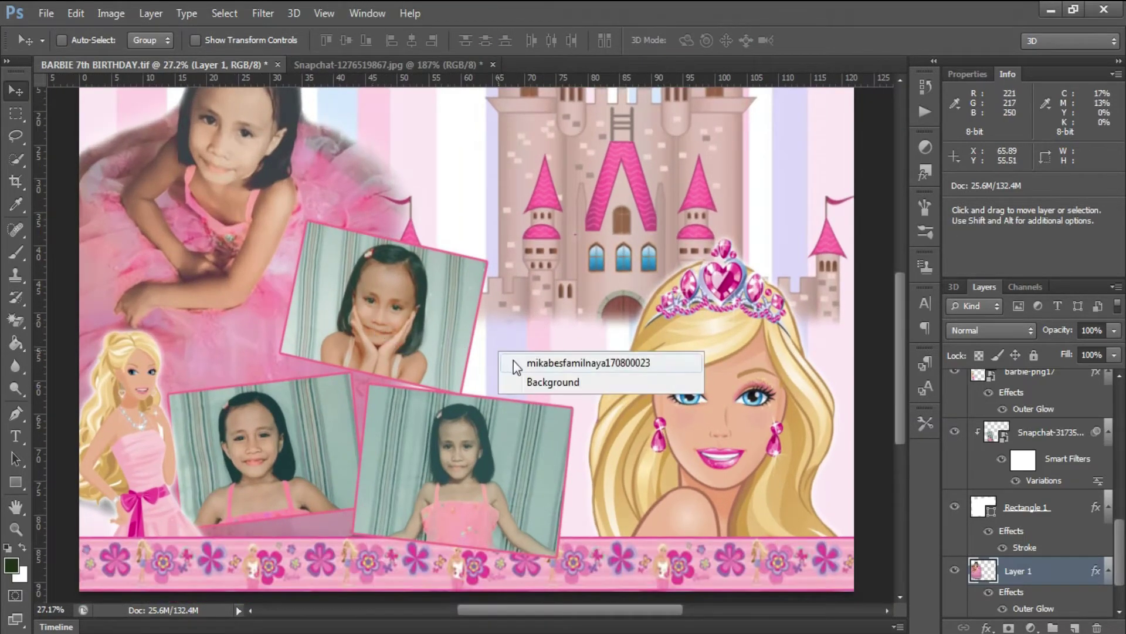
right_click(462, 311)
left_click(493, 318)
Place the sitting Barbie (purepng) image file into the layout
left_click(46, 13)
left_click(107, 292)
left_click(844, 299)
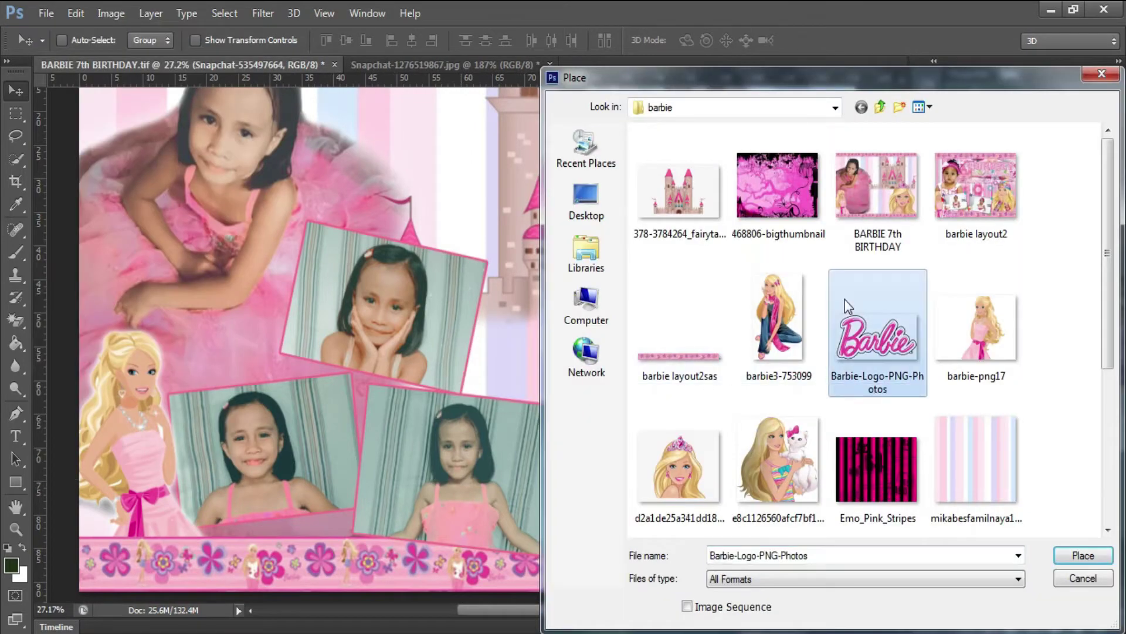
scroll(845, 299, "down", 3)
scroll(845, 300, "up", 3)
scroll(844, 300, "down", 3)
double_click(700, 390)
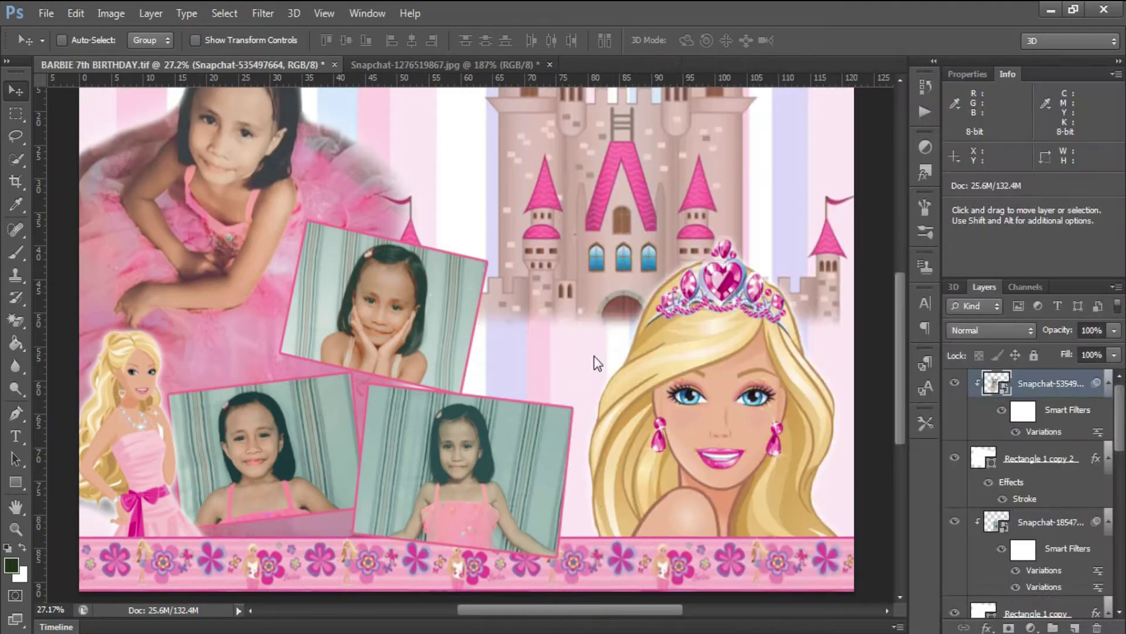
Move the sitting Barbie beside the castle and scale it to about 43%
mouse_move(485, 256)
left_mouse_down()
mouse_move(562, 319)
mouse_move(579, 289)
left_mouse_up()
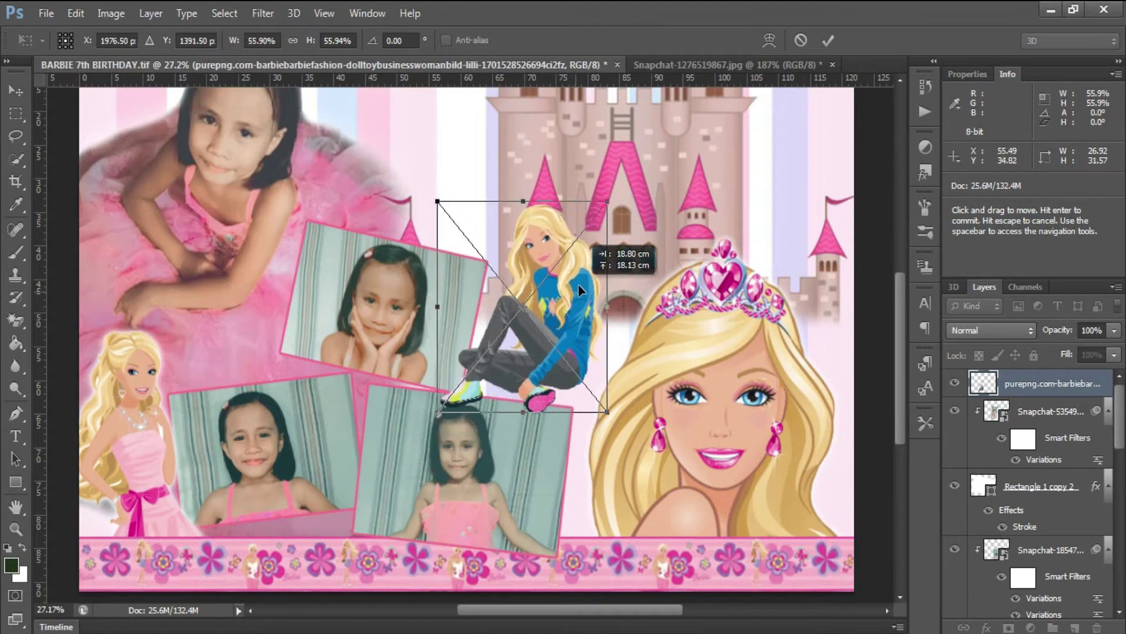
left_click_drag(437, 202, 477, 250)
left_click_drag(577, 339, 555, 319)
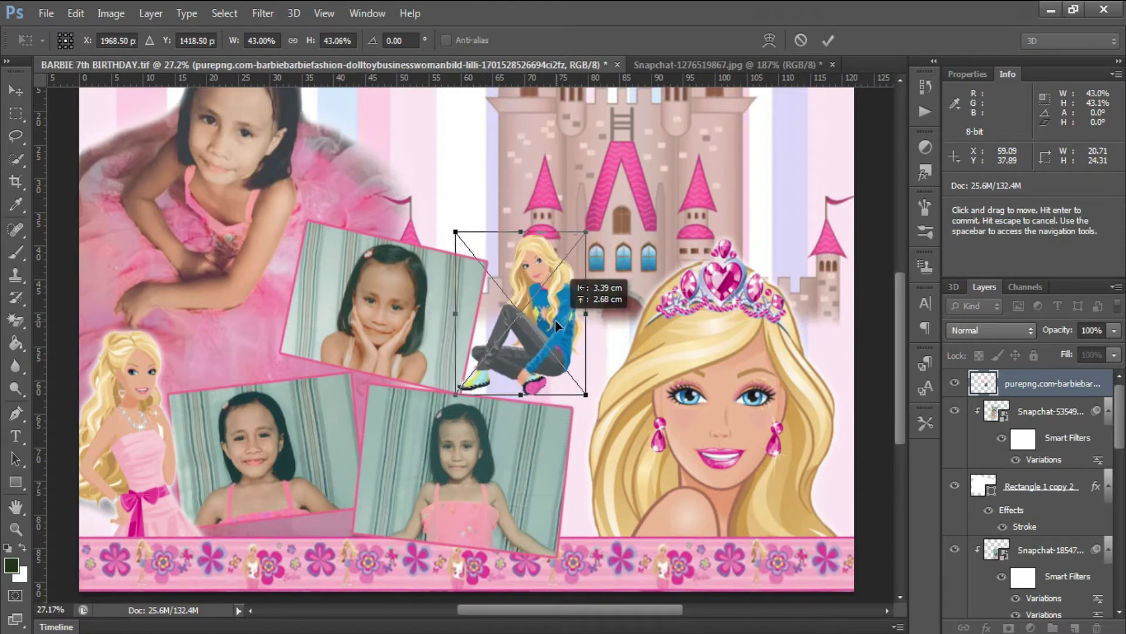
key("Return")
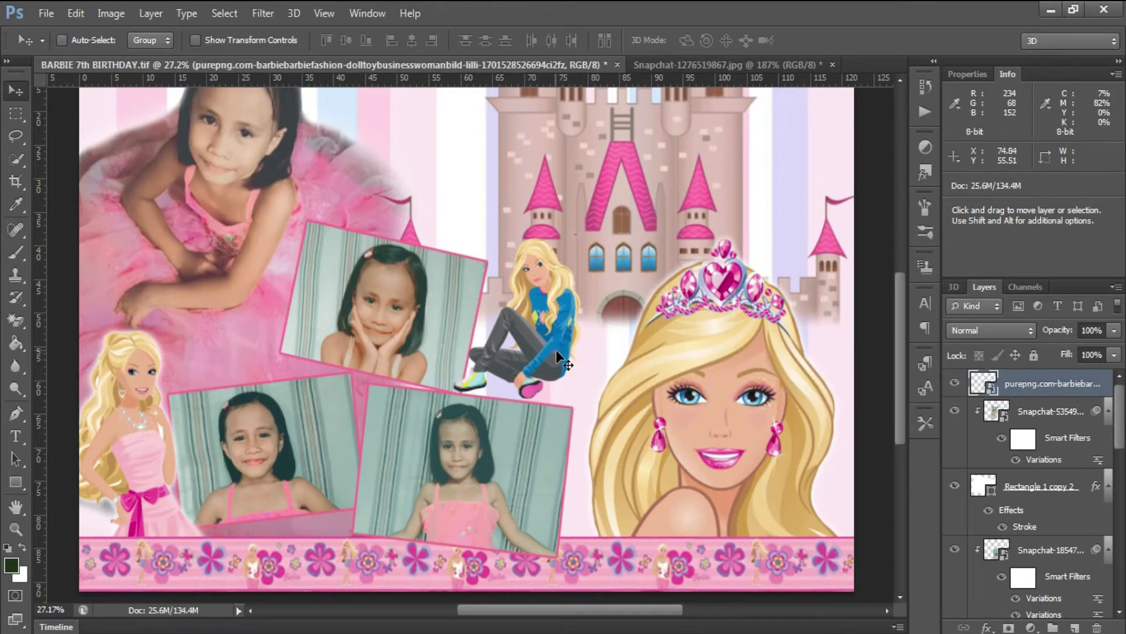
scroll(557, 350, "down", 2)
scroll(417, 495, "up", 1)
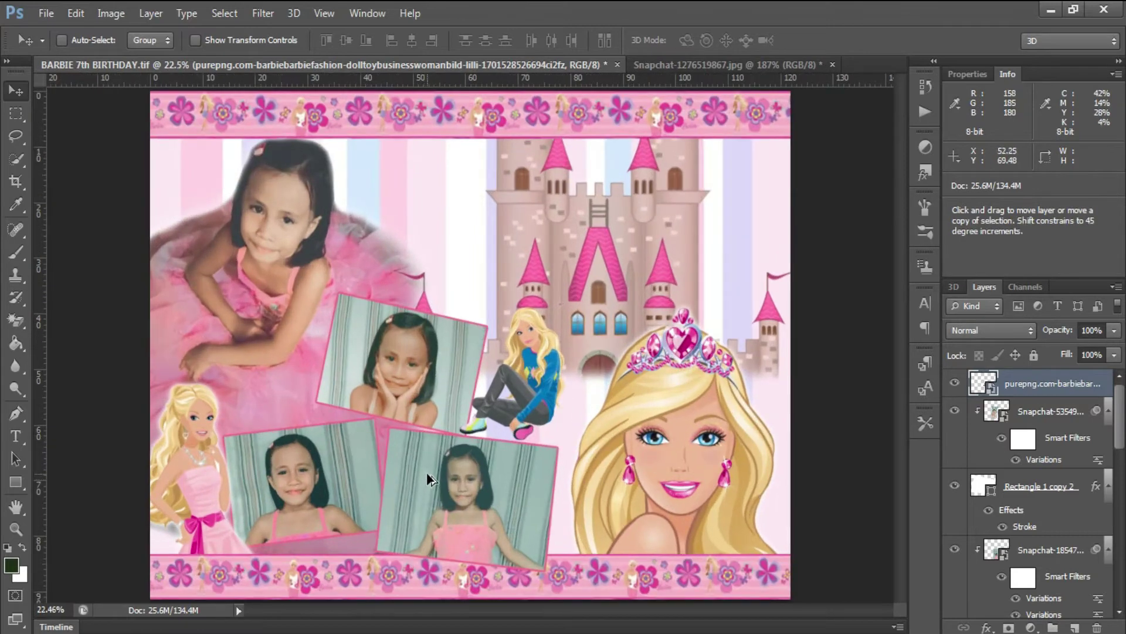
scroll(421, 519, "up", 1)
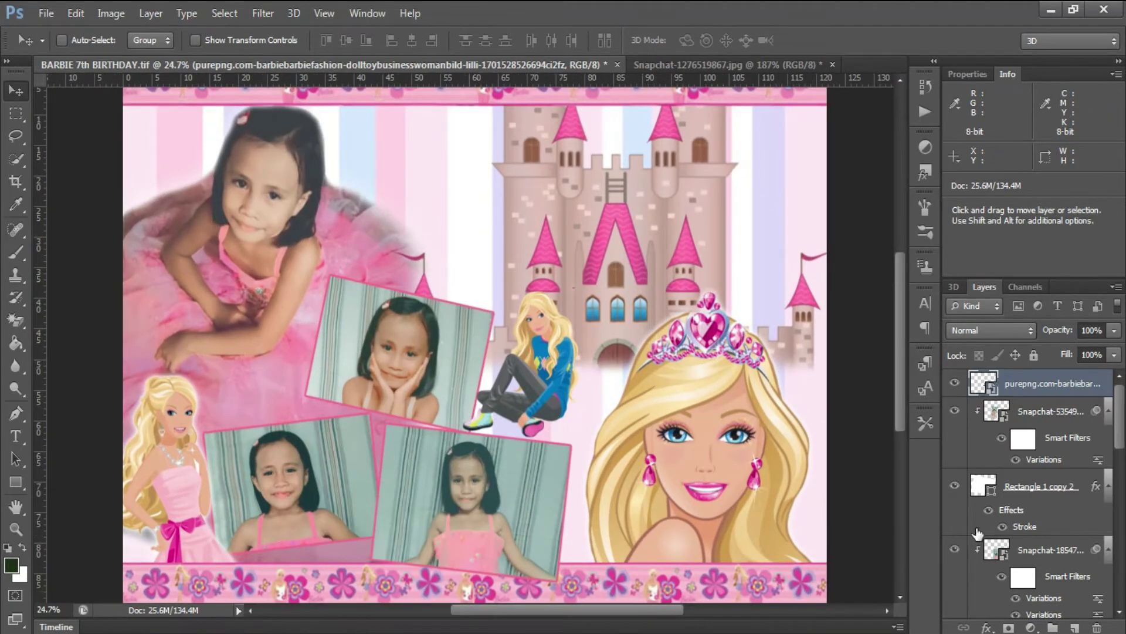
Raise barbie-png17 above the bottom flower border and move it down-left
left_click(182, 483, "ctrl")
key("ctrl+bracketright")
key("ctrl+bracketright")
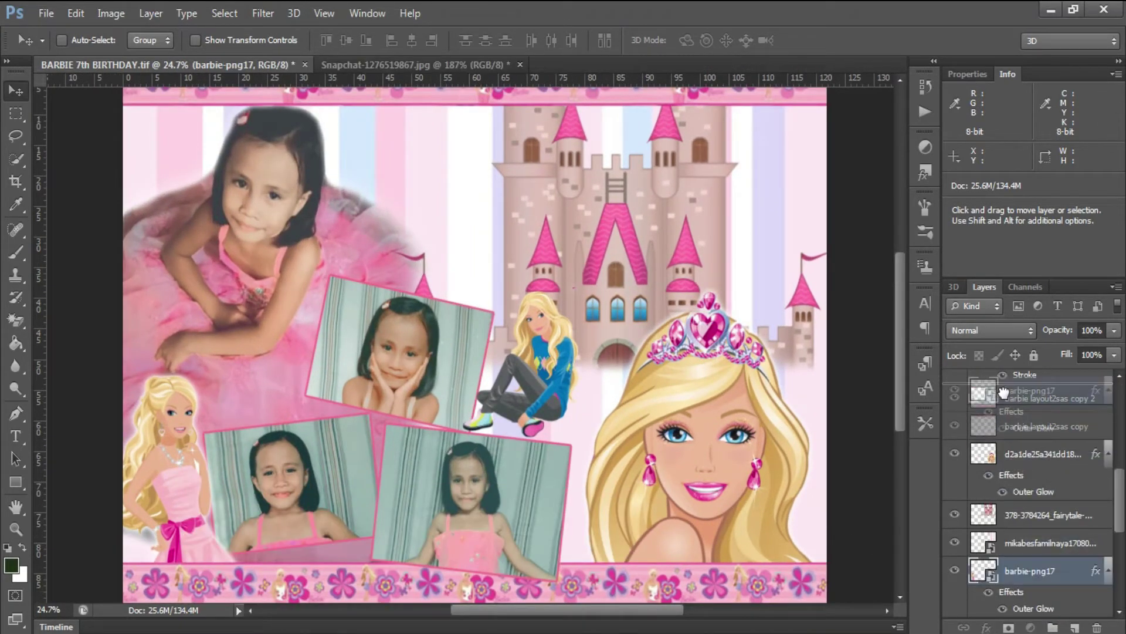
scroll(206, 515, "down", 1)
left_click_drag(203, 519, 186, 546)
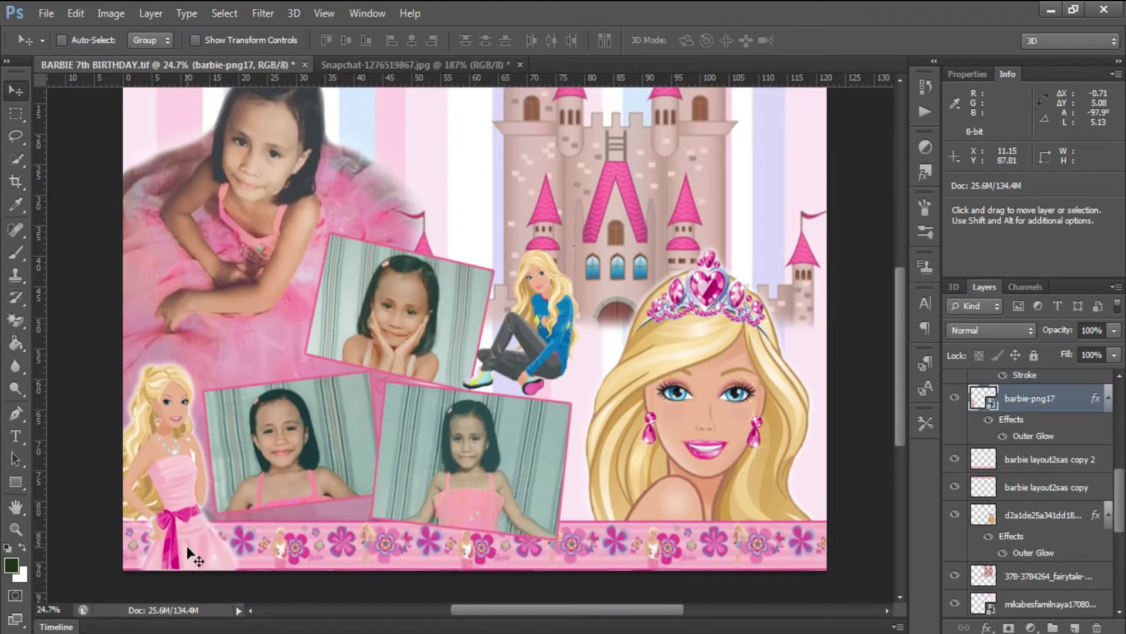
Try brushing on the standing Barbie, then cancel the rasterize warning and return to Move
key("t")
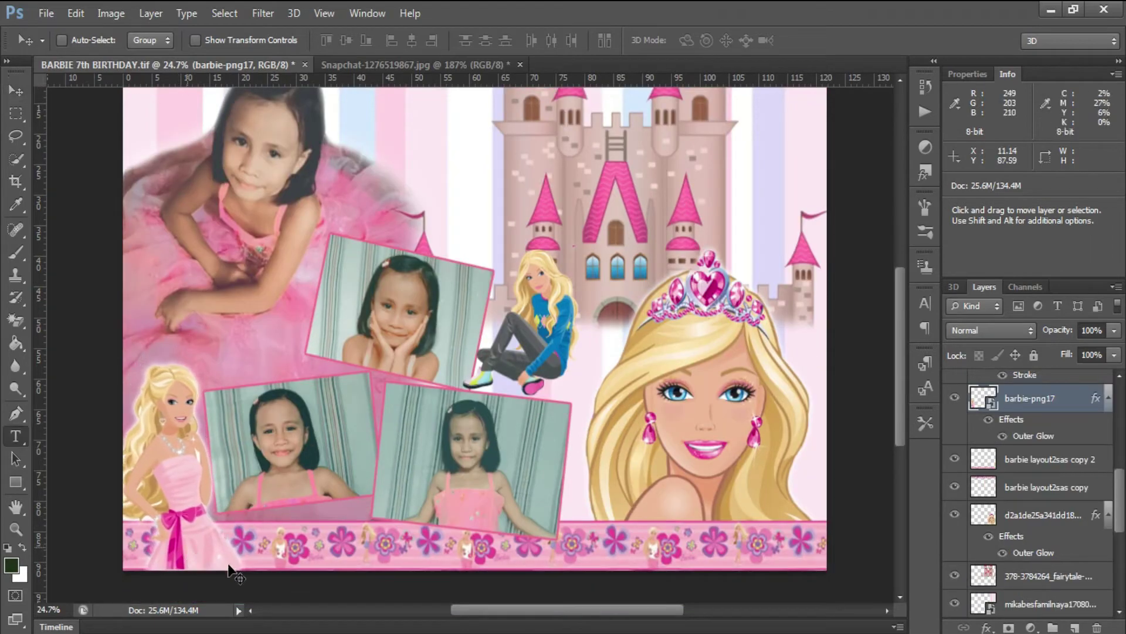
key("b")
right_click(205, 543)
left_click(200, 546)
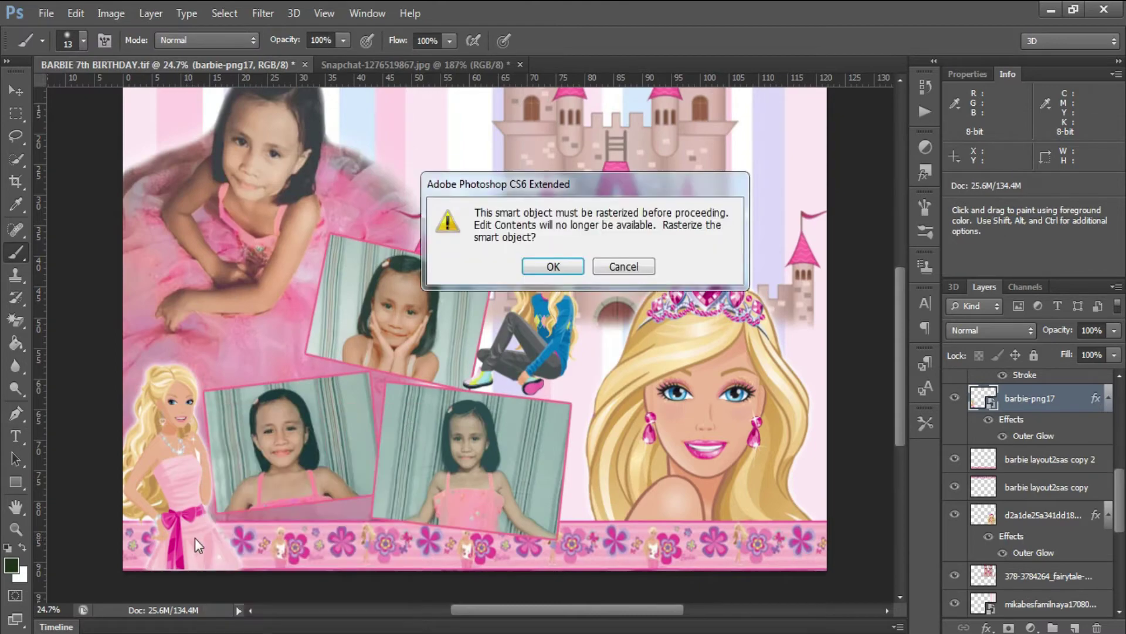
left_click(643, 283)
left_click(568, 257)
key("v")
Start placing the Barbie-Logo-PNG-Photos image file
right_click(185, 515)
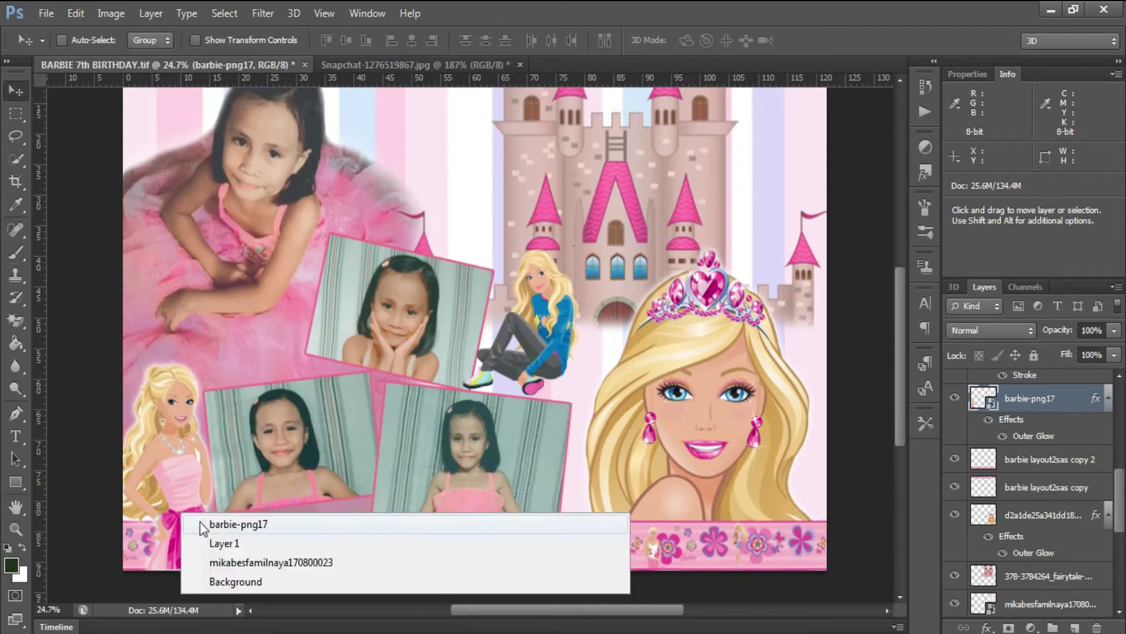
left_click(46, 13)
left_click(94, 303)
Place the Barbie logo on the bottom-left border, scaled to about 85%
double_click(883, 320)
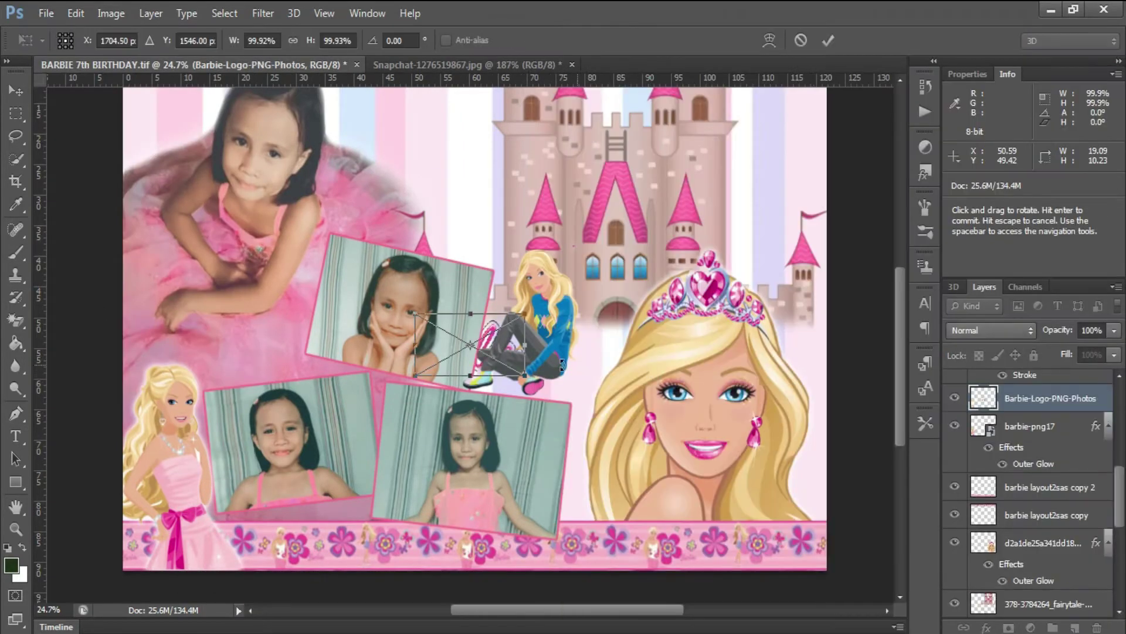
left_click_drag(498, 367, 267, 542)
mouse_move(282, 500)
left_mouse_down()
mouse_move(246, 536)
mouse_move(286, 504)
mouse_move(277, 514)
left_mouse_up()
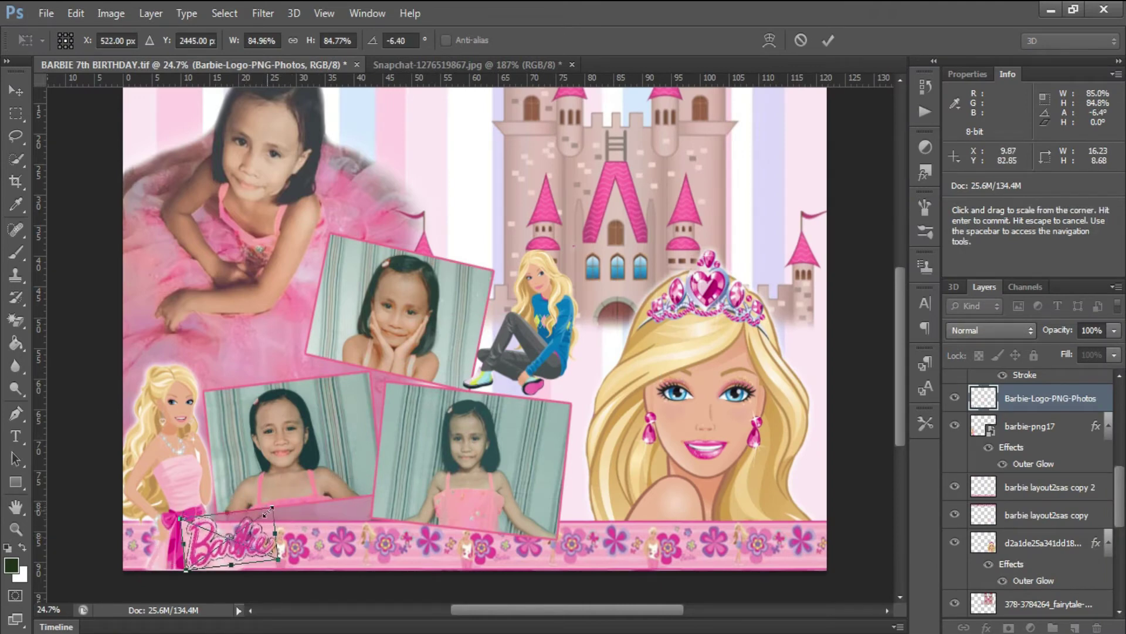
key("Return")
Give the Barbie logo a white Outer Glow with spread 11%
right_click(1066, 463)
left_click(717, 89)
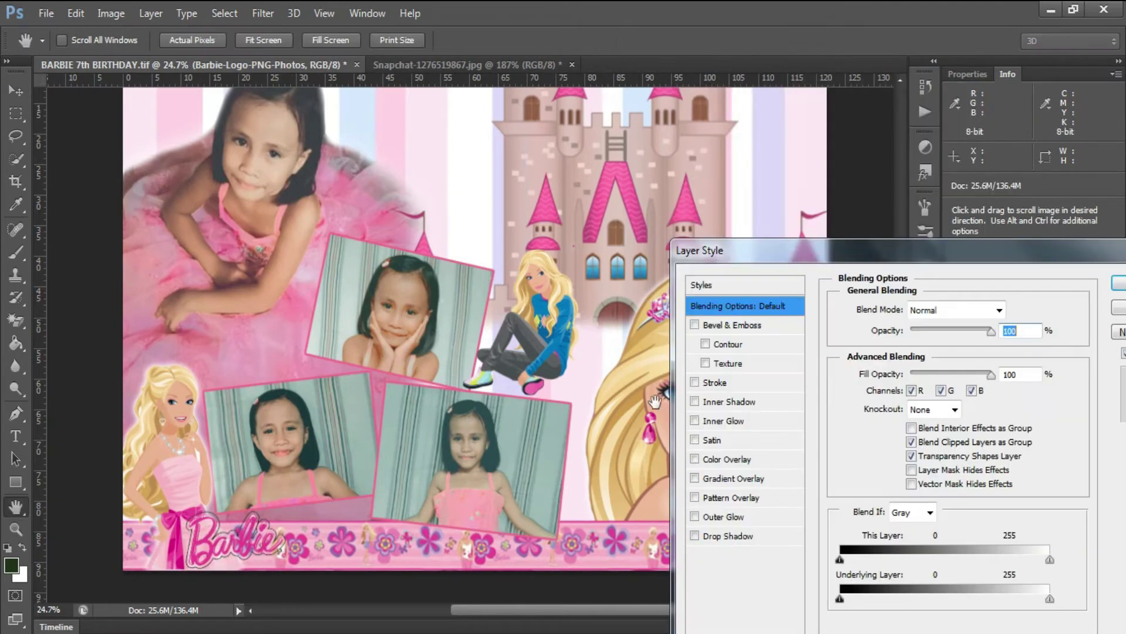
left_click(727, 517)
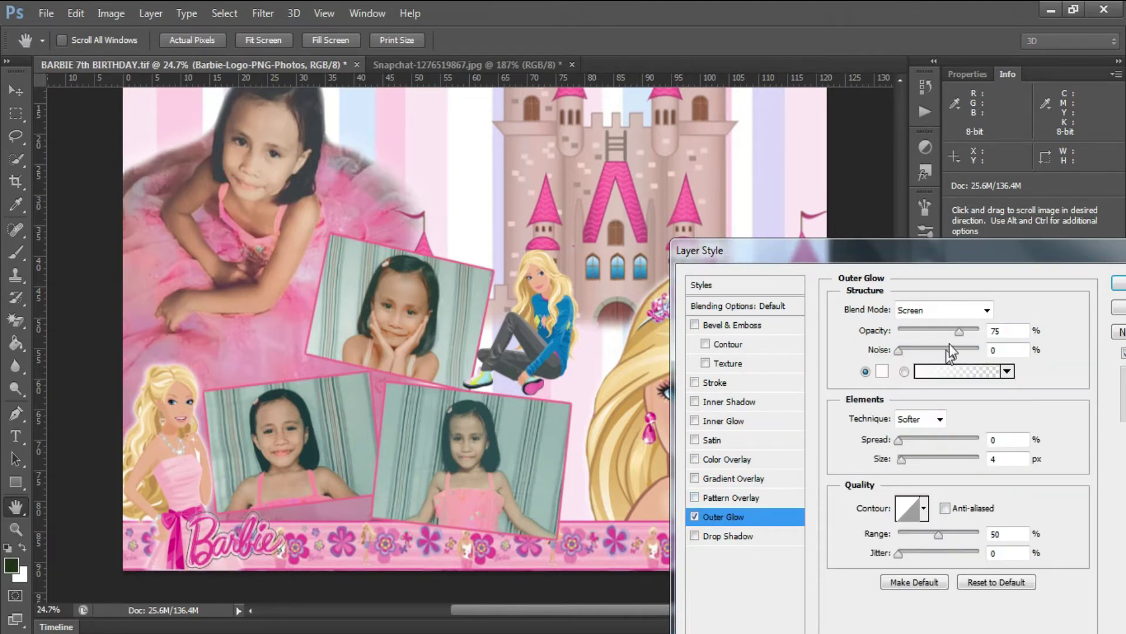
left_click_drag(899, 439, 908, 440)
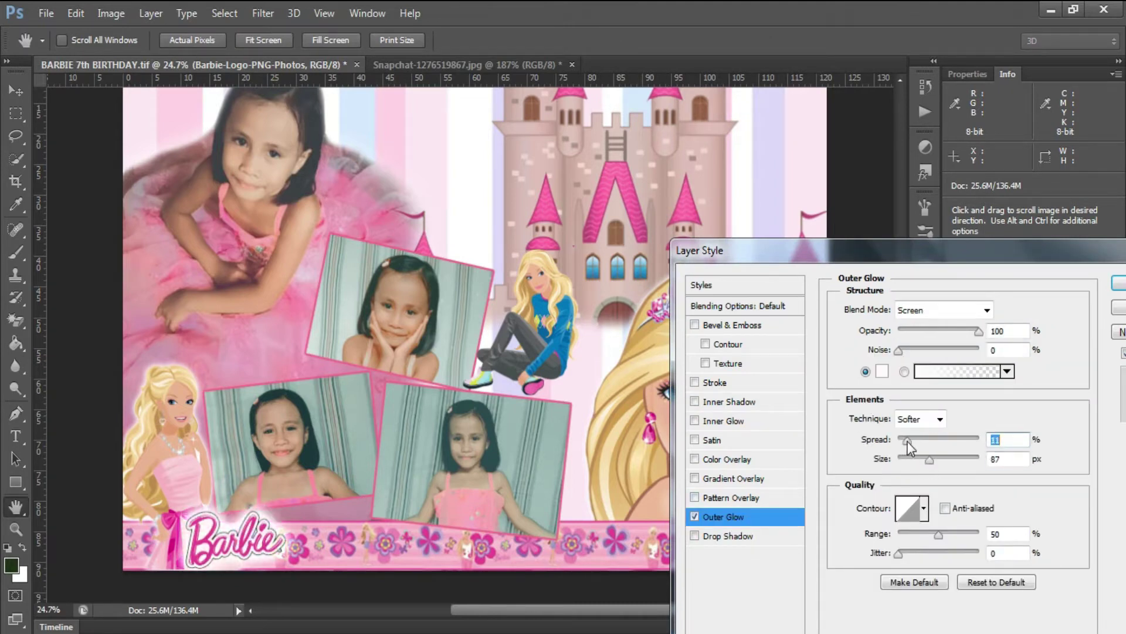
left_click(1118, 283)
Save the layout over the existing file, then place the animated-flowers image
key("ctrl+shift+s")
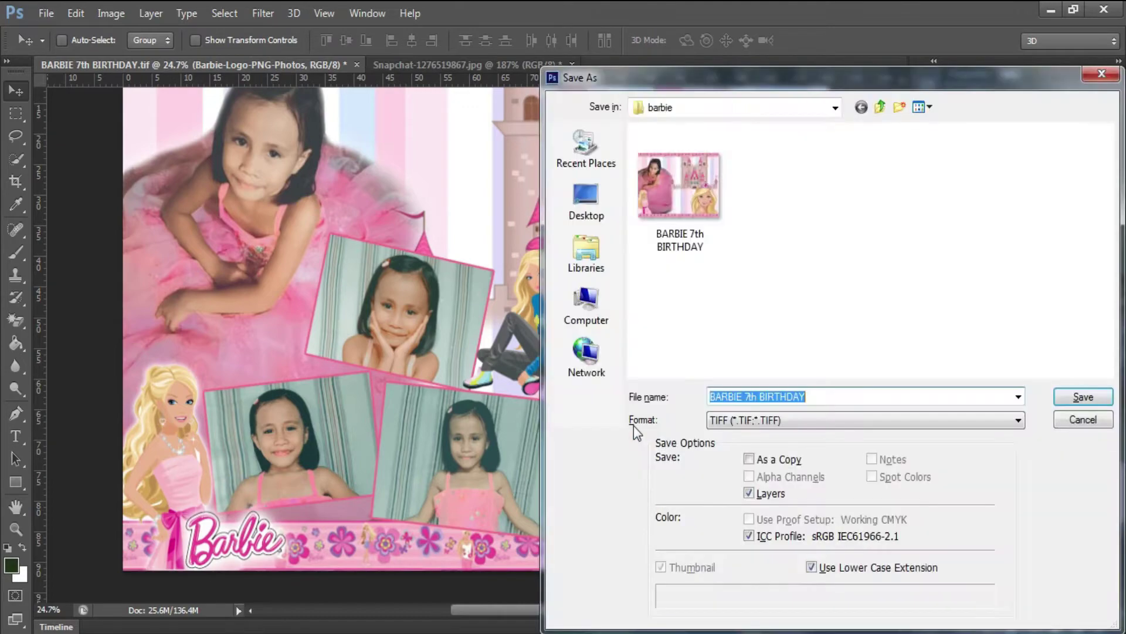
key("Return")
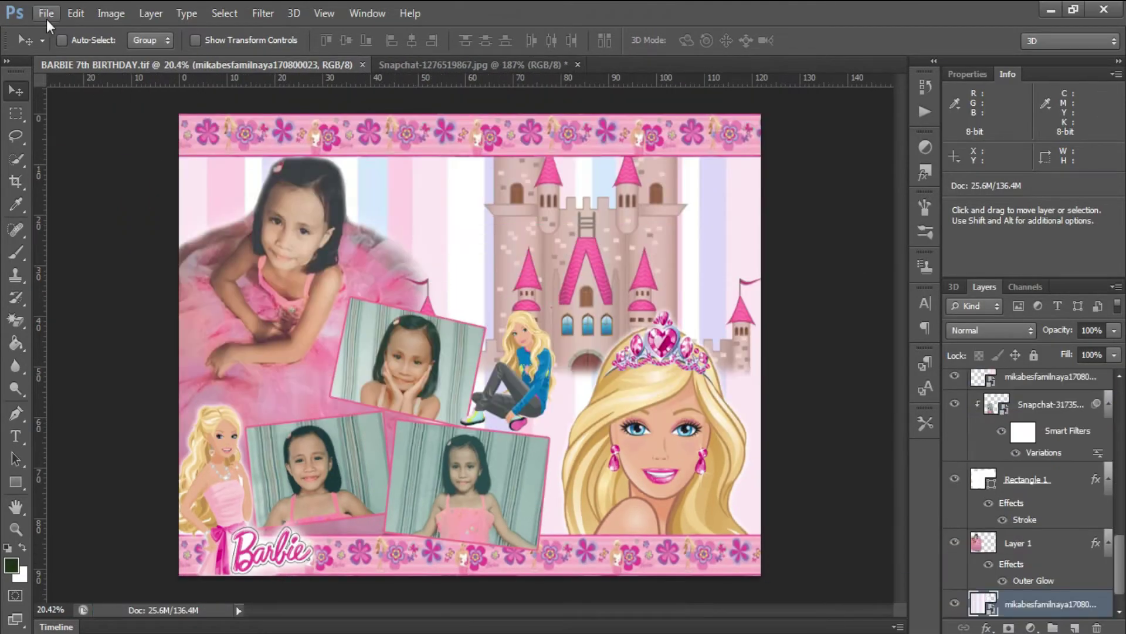
left_click(47, 19)
left_click(110, 288)
double_click(695, 323)
Enlarge the green flower, move it up near the castle, and set opacity to 80%
mouse_move(479, 319)
left_mouse_down()
mouse_move(460, 257)
mouse_move(503, 230)
mouse_move(447, 241)
left_mouse_up()
key("Return")
scroll(477, 241, "up", 1)
right_click(1045, 604)
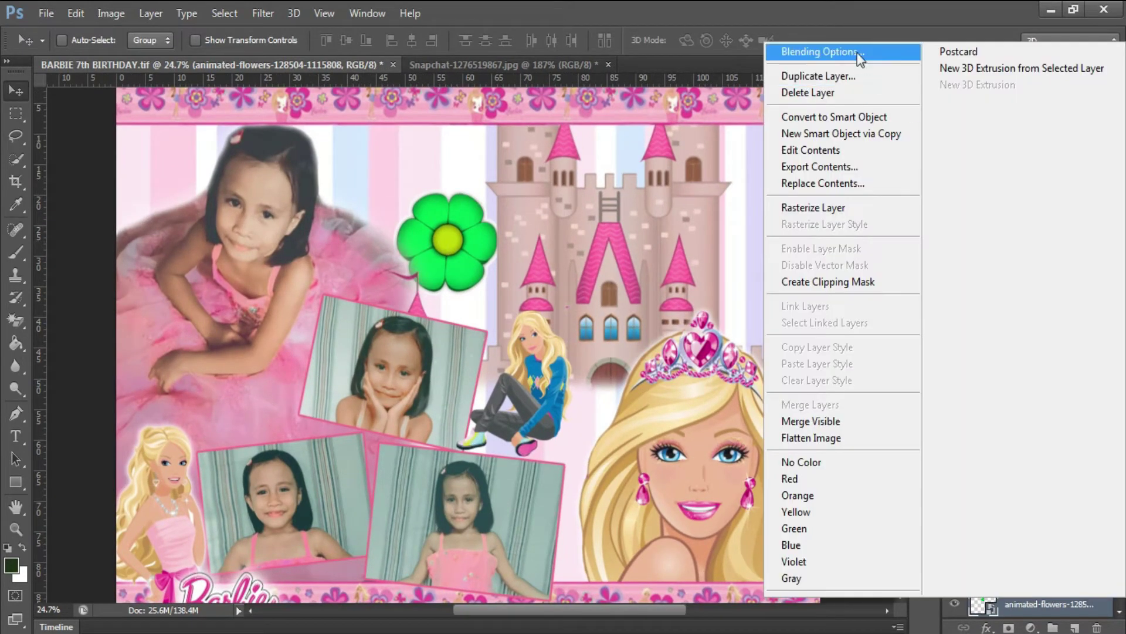
left_click(857, 52)
type("80")
key("Return")
left_click(47, 13)
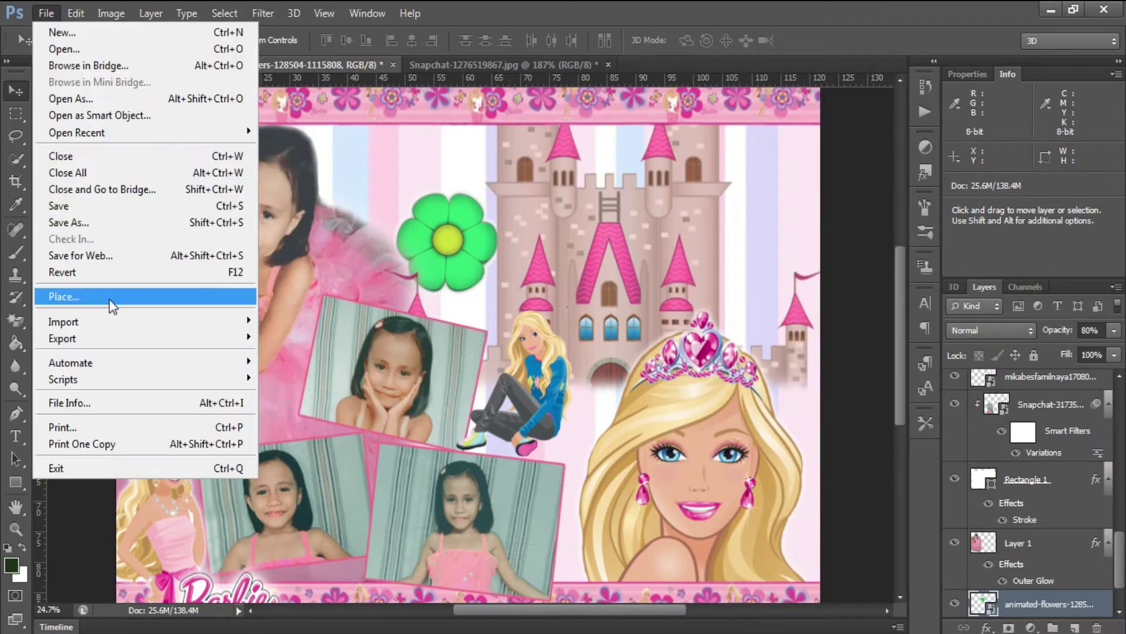
left_click(112, 297)
double_click(762, 188)
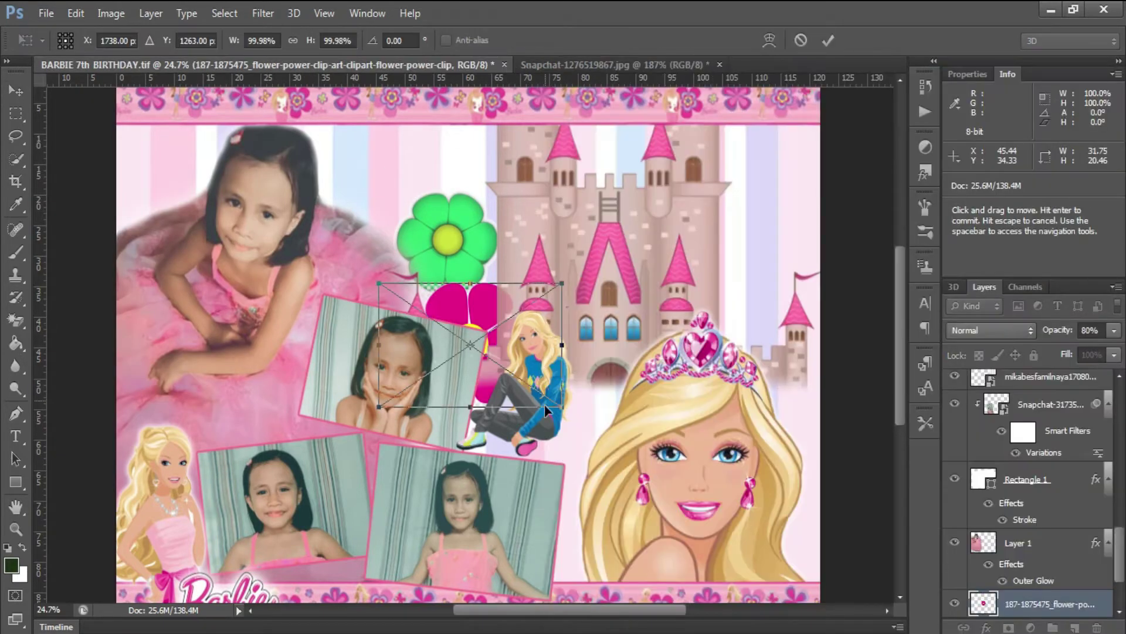
left_click_drag(542, 410, 473, 355)
left_click_drag(425, 317, 375, 153)
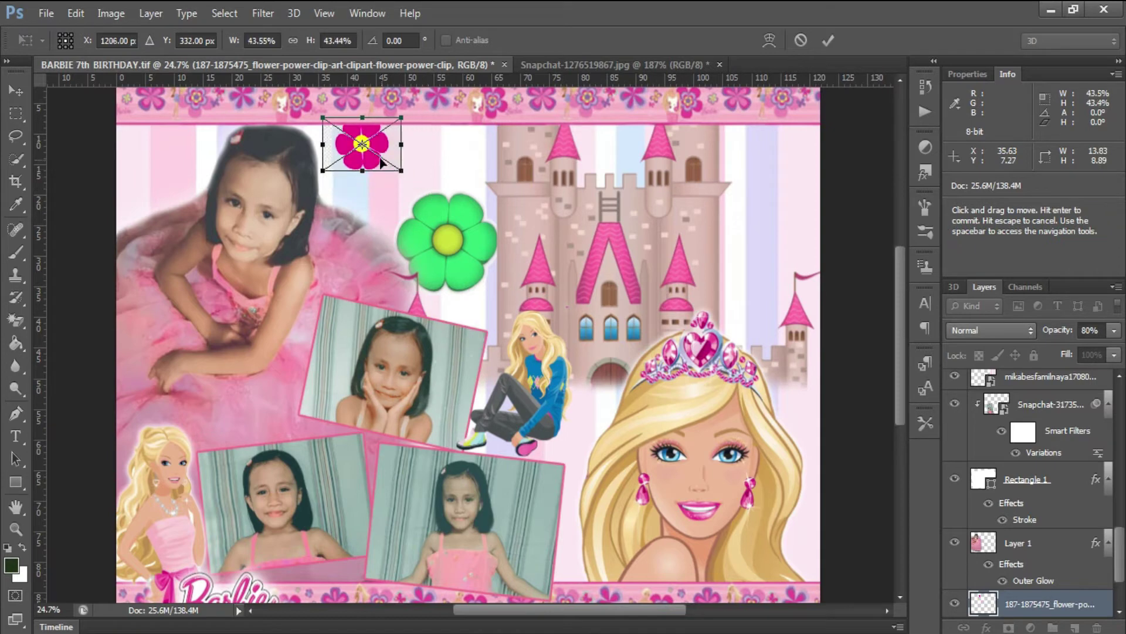
key("Return")
Erase the magenta flower's white background with the Magic Eraser, rasterizing the layer
key("e")
left_click(400, 156)
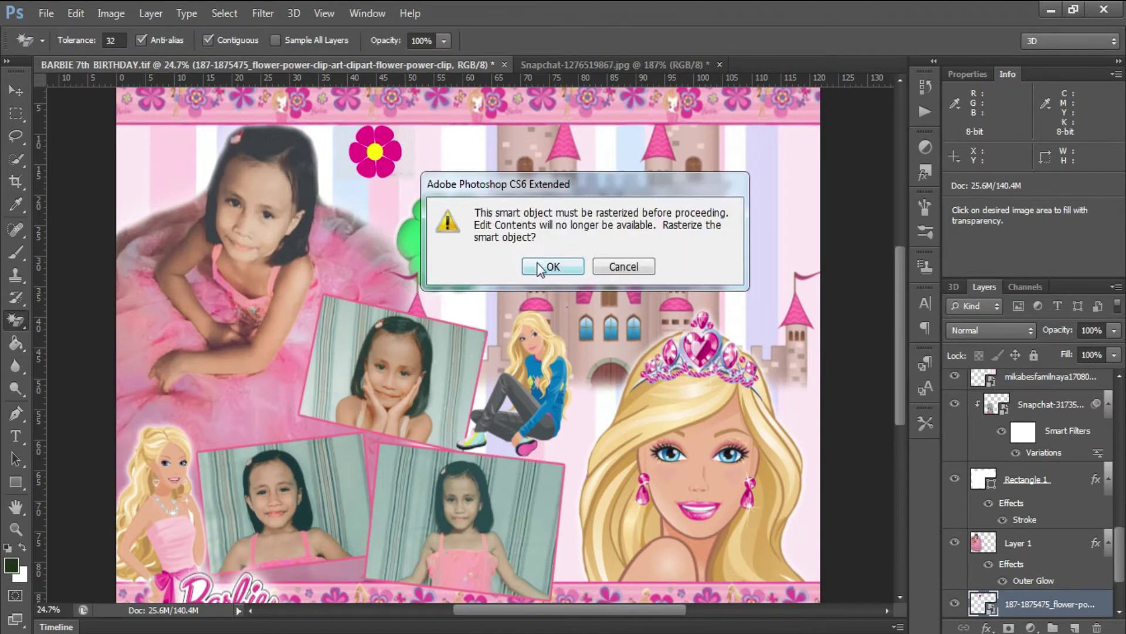
key("Return")
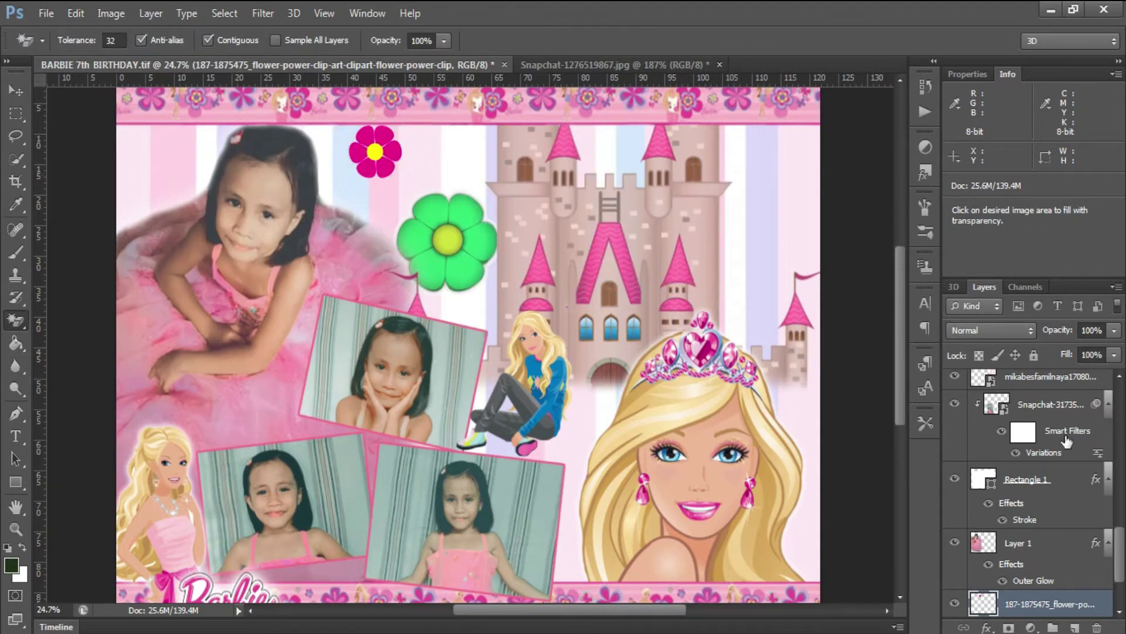
right_click(1066, 441)
left_click(840, 64)
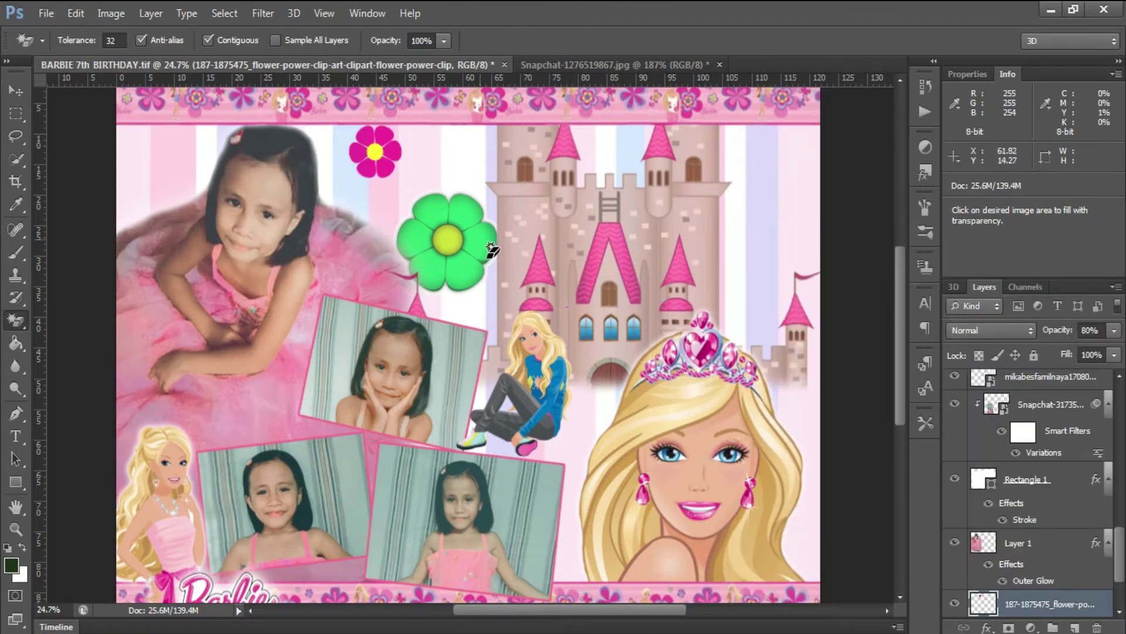
scroll(354, 375, "up", 2)
left_click(46, 13)
Place the blue-yellow-flower image at the tilted photo's top-right corner
left_click(82, 296)
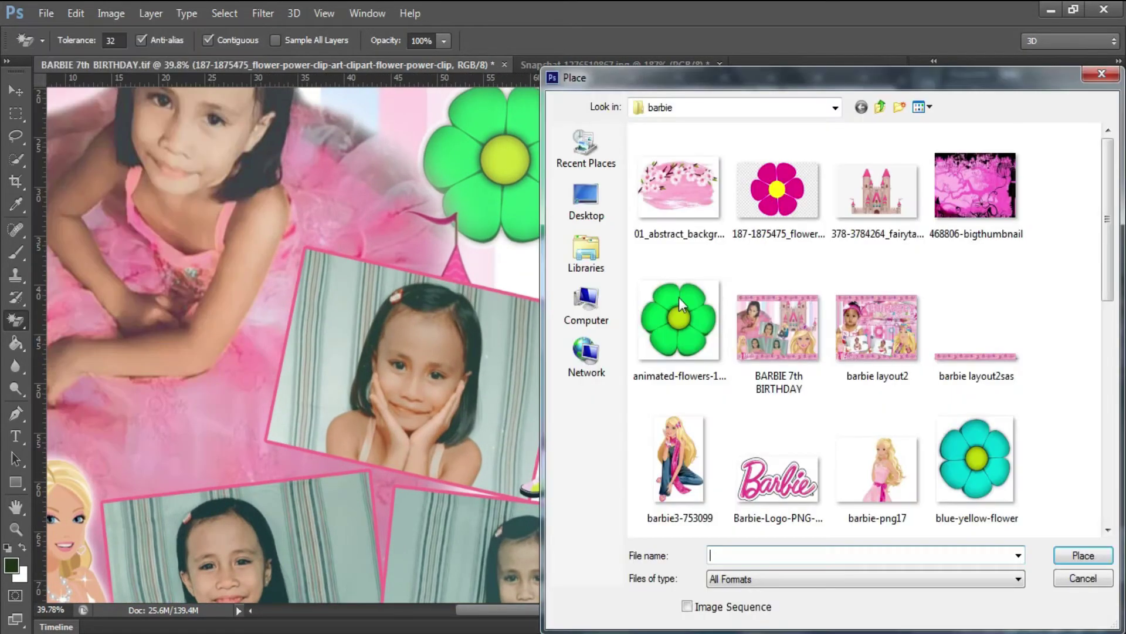
double_click(976, 458)
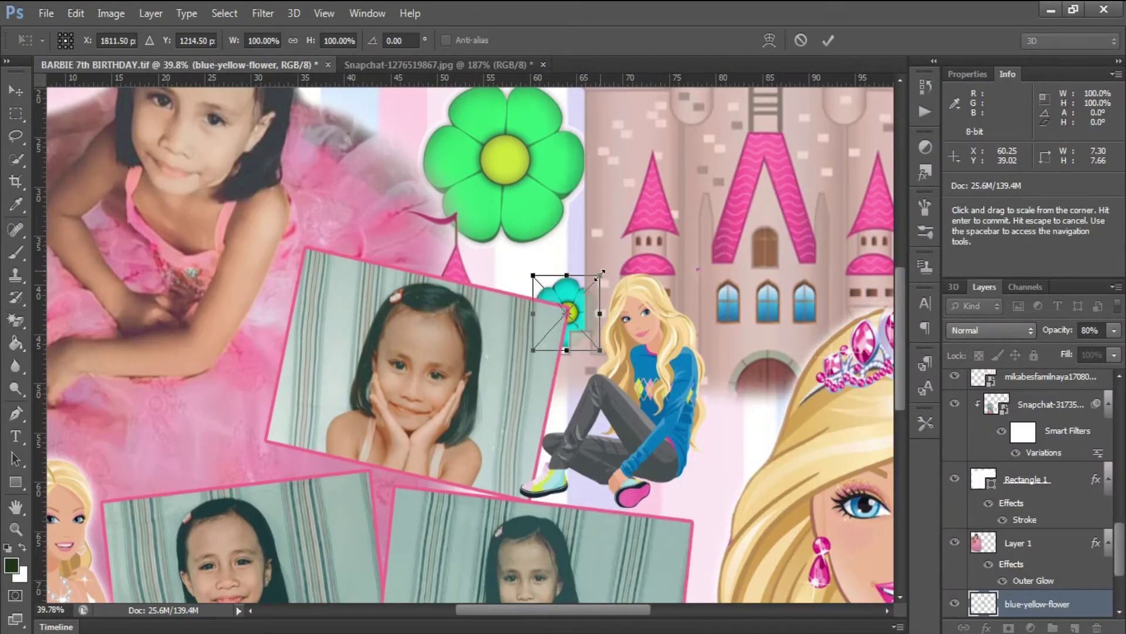
left_click_drag(601, 272, 593, 282)
key("Return")
Move blue-yellow-flower to the top of the layer stack and duplicate it onto the photo's top-left corner
key("e")
left_click_drag(1002, 464, 976, 271)
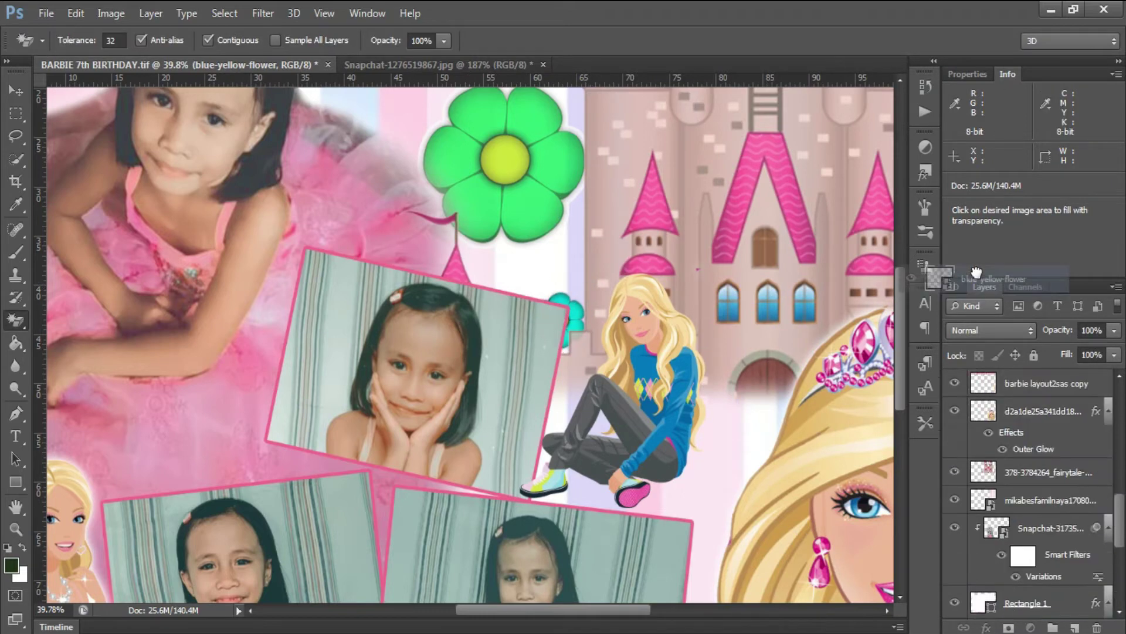
left_click_drag(1009, 365, 1010, 370)
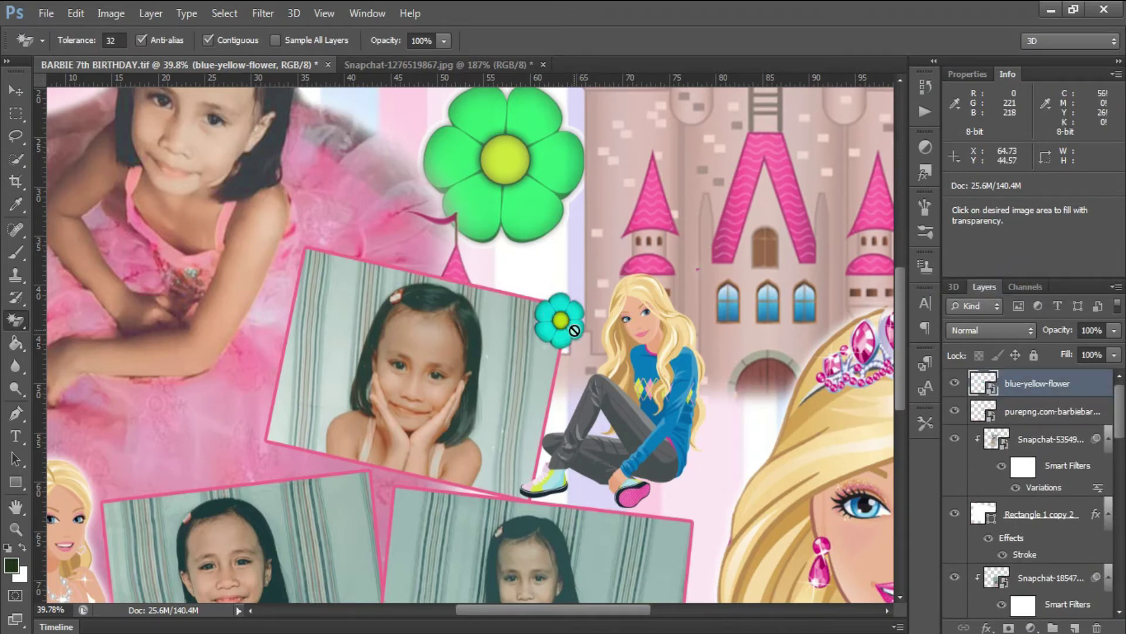
key("v")
left_click(589, 322)
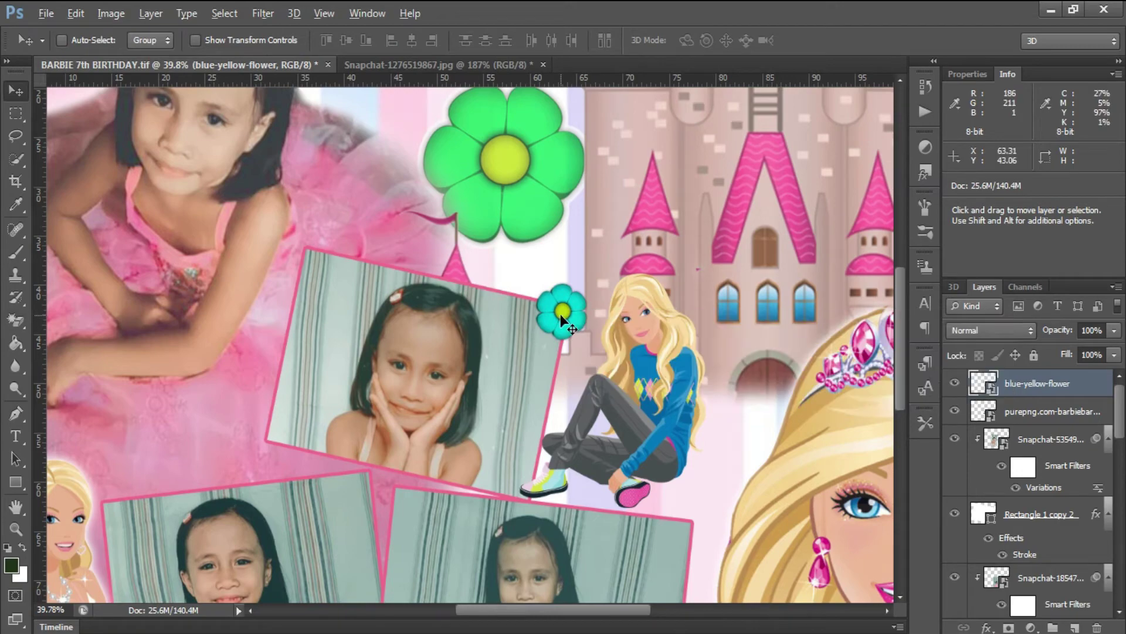
left_click_drag(557, 326, 305, 266)
scroll(438, 337, "down", 2)
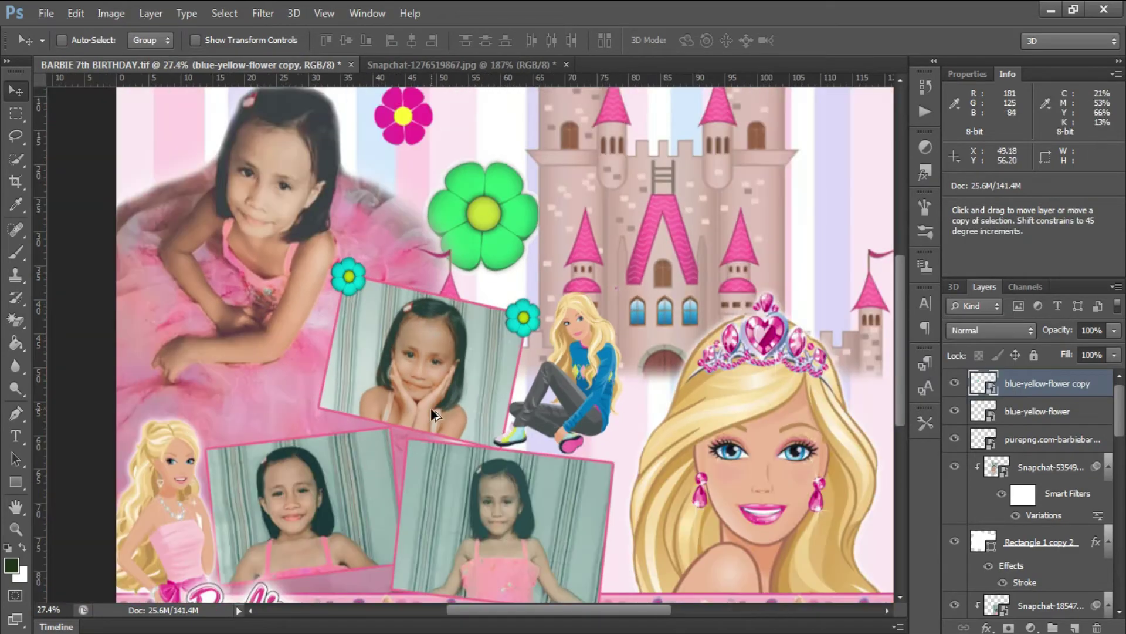
left_click(47, 13)
Place a pink flower image onto the photo beside the standing Barbie
left_click(53, 367)
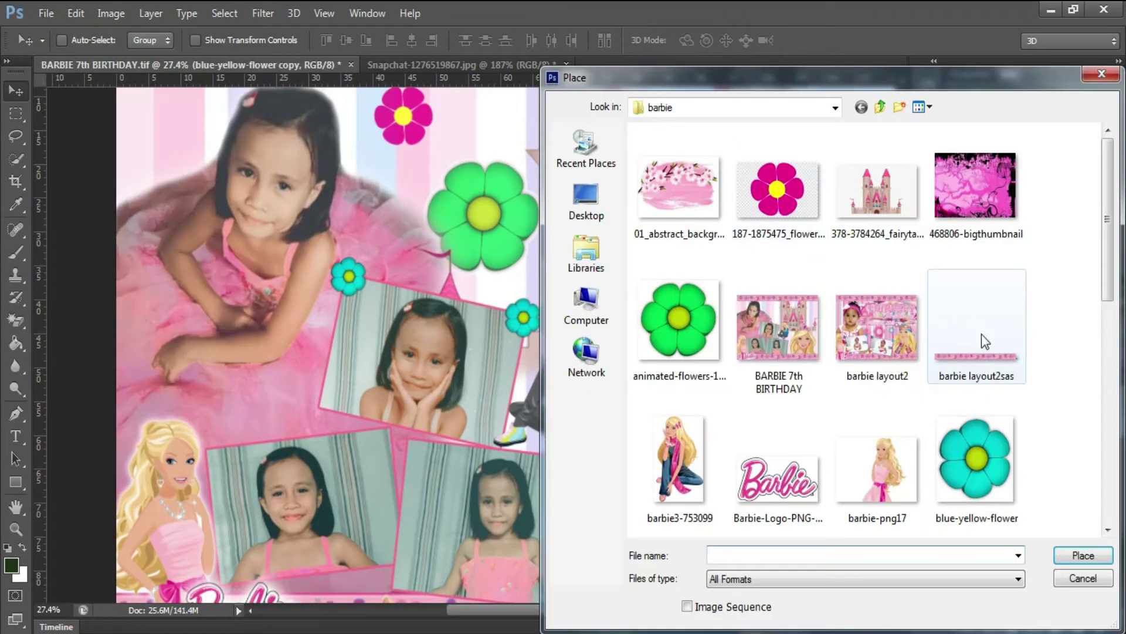
scroll(912, 354, "down", 5)
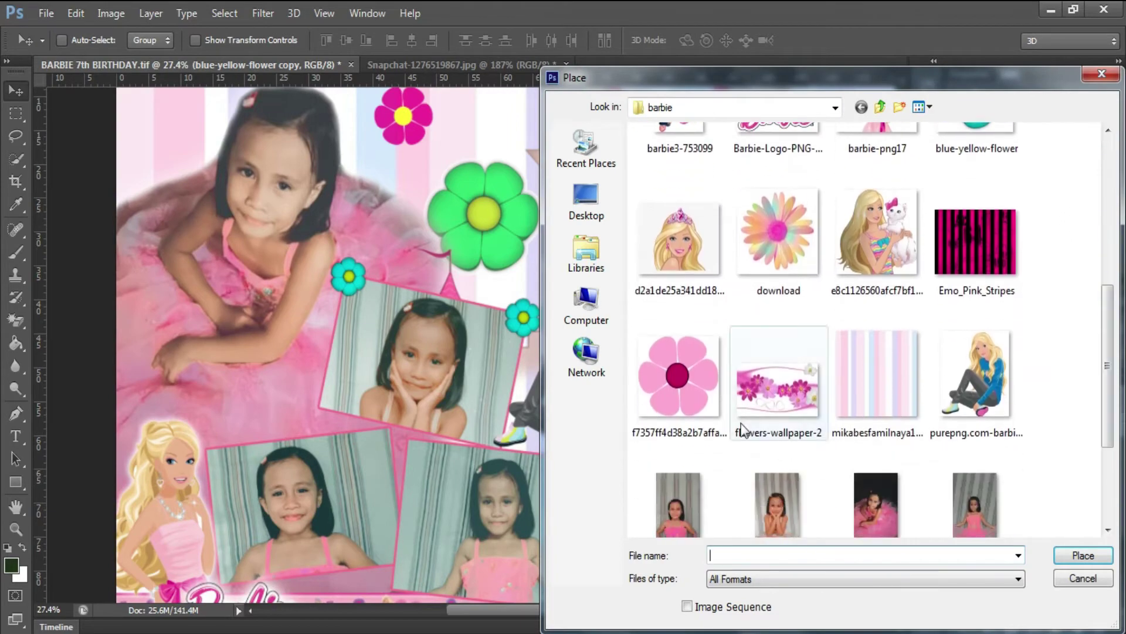
double_click(680, 376)
mouse_move(481, 347)
left_mouse_down()
mouse_move(396, 428)
mouse_move(405, 445)
mouse_move(404, 409)
mouse_move(149, 448)
left_mouse_up()
scroll(396, 428, "up", 3)
key("Return")
Shrink the pink flower beside the standing Barbie
scroll(403, 413, "down", 2)
scroll(244, 471, "down", 2)
scroll(187, 503, "up", 3)
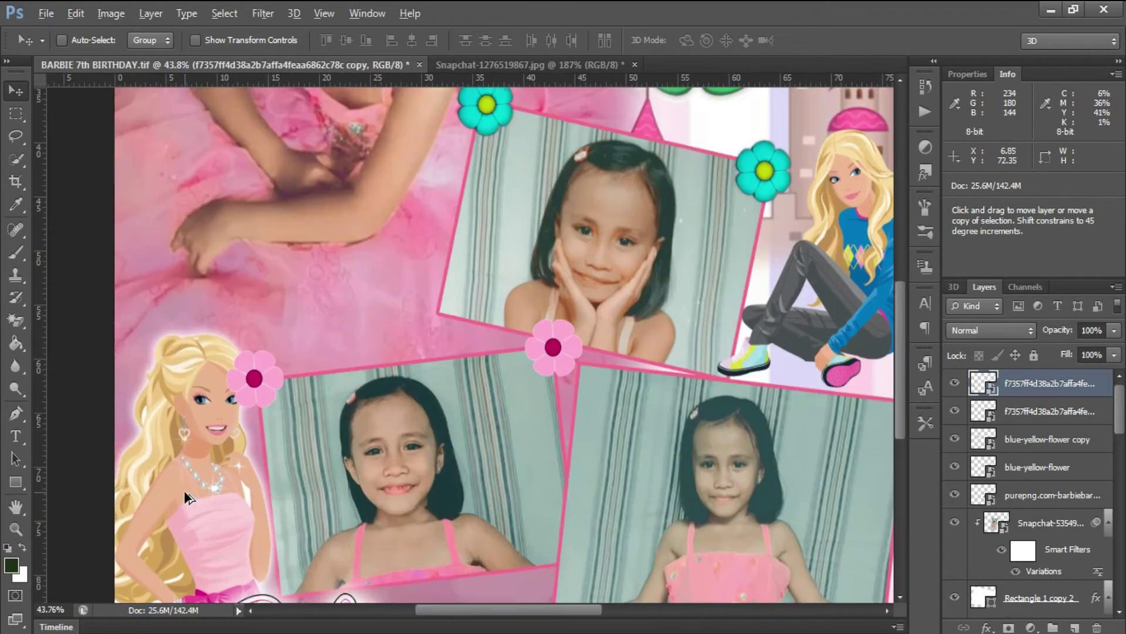
left_click(217, 502, "ctrl")
key("ctrl+t")
key("Escape")
left_click(280, 389, "ctrl")
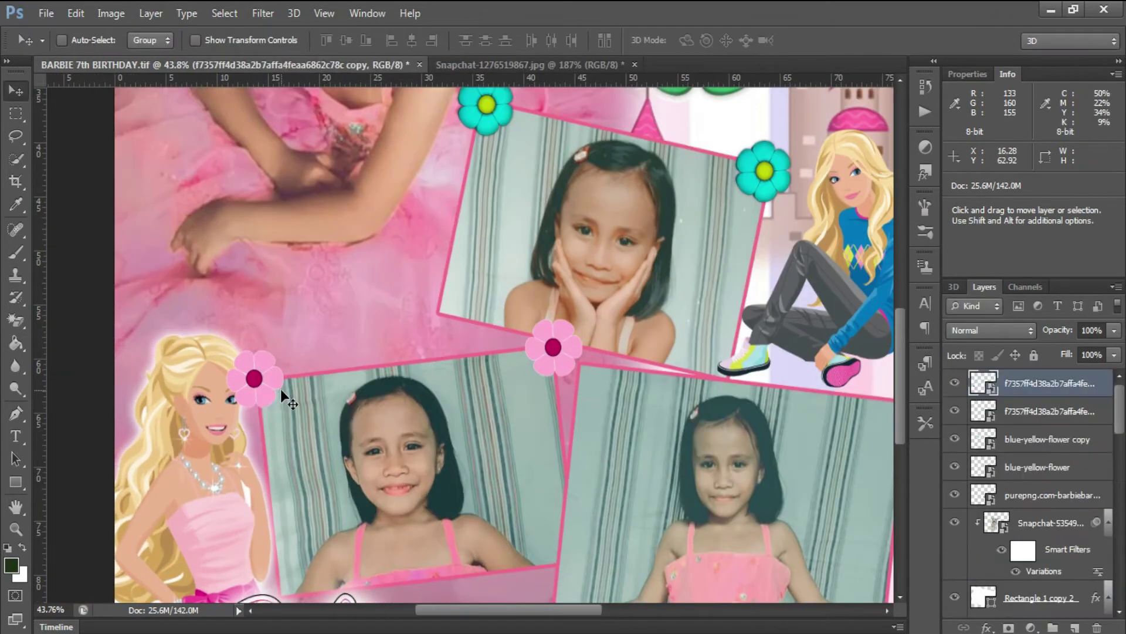
key("ctrl+t")
left_click_drag(227, 351, 241, 357)
key("Return")
Shrink the cyan flower at the top photo's corner to about 60%
scroll(516, 188, "up", 3)
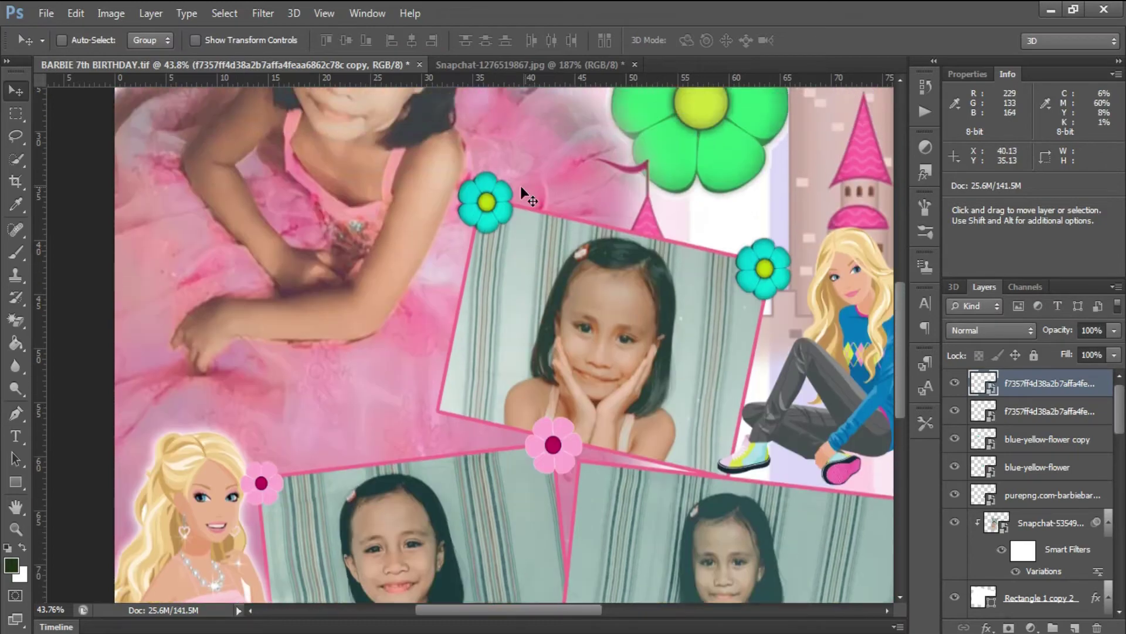
left_click(501, 202, "ctrl")
key("ctrl+t")
left_click_drag(454, 170, 463, 177)
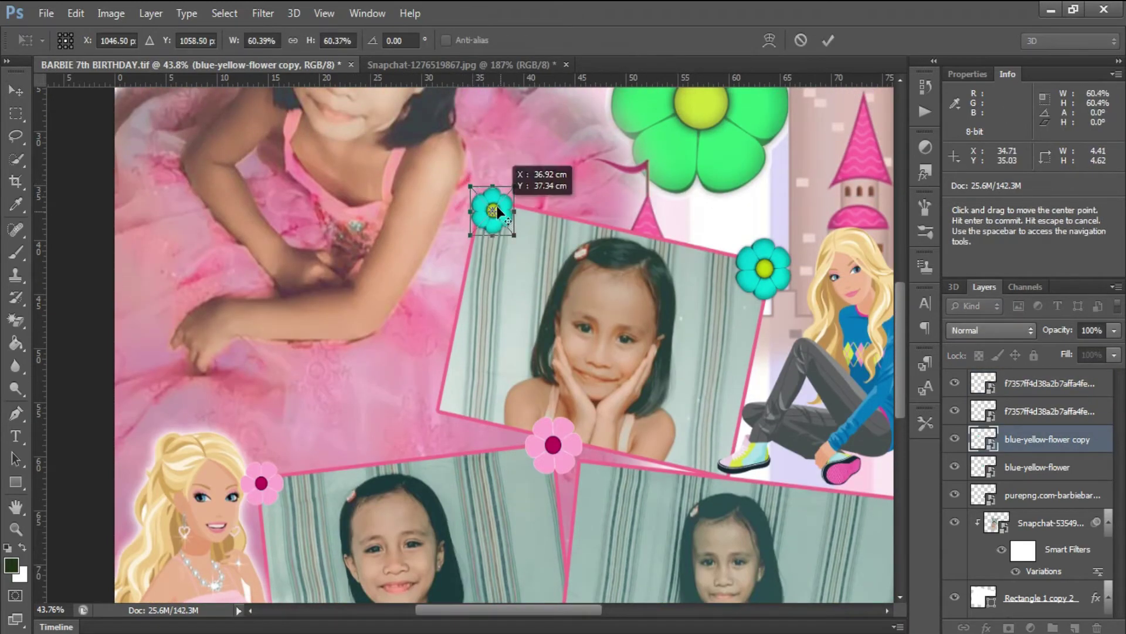
key("Return")
scroll(616, 276, "down", 3)
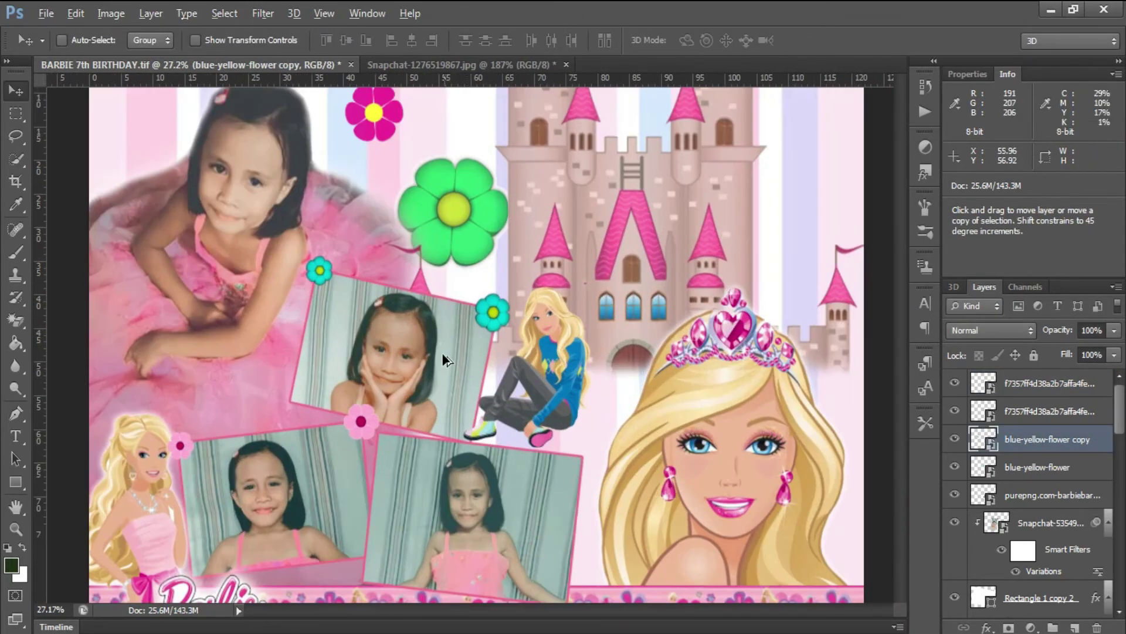
scroll(502, 329, "down", 1)
right_click(578, 437)
left_click(587, 436)
Place the animated-flowers image and position the big green flower beside the seated Barbie
left_click(46, 13)
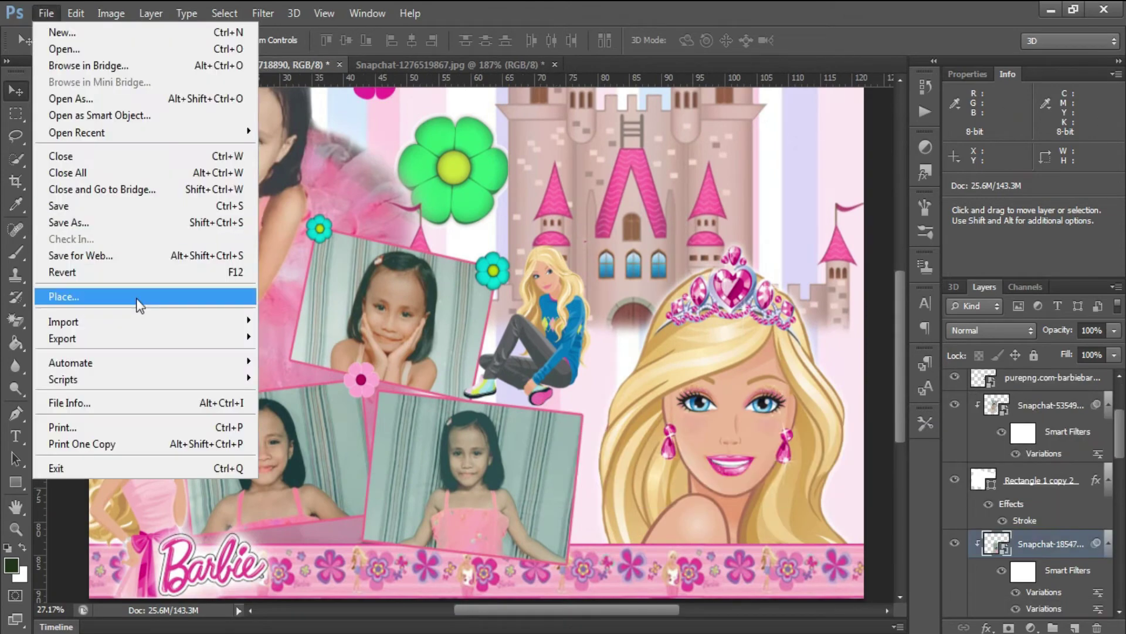
left_click(136, 298)
key("Return")
mouse_move(496, 354)
left_mouse_down()
mouse_move(595, 422)
mouse_move(597, 399)
mouse_move(286, 362)
left_mouse_up()
scroll(587, 418, "up", 5)
key("Return")
Shrink a green flower copy onto the pink frame edge and save the layout
key("ctrl+t")
mouse_move(328, 301)
left_mouse_down()
mouse_move(226, 390)
mouse_move(161, 360)
left_mouse_up()
key("Return")
scroll(219, 339, "down", 3)
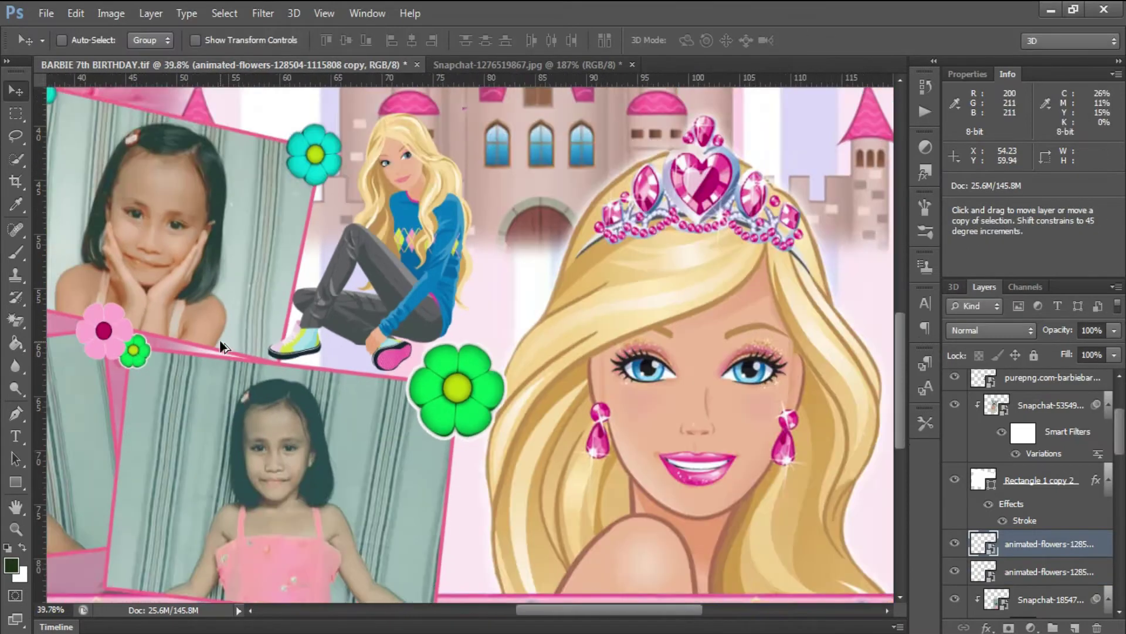
scroll(351, 416, "down", 3)
scroll(351, 417, "up", 2)
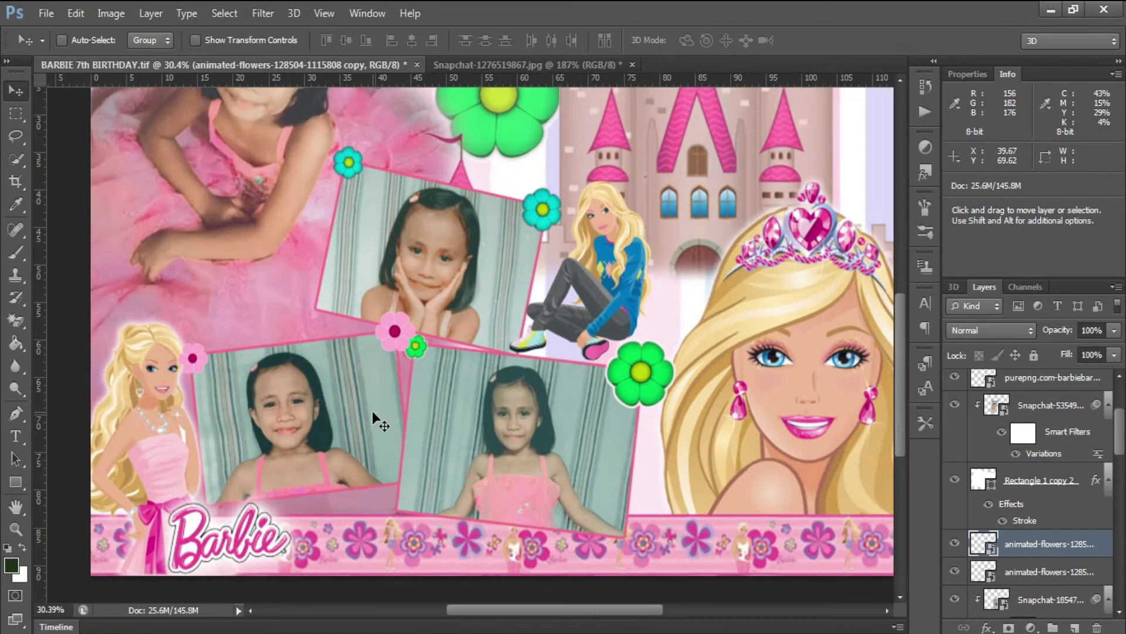
key("ctrl+s")
Move the small green flower down below the lower photos and resize it
right_click(417, 346)
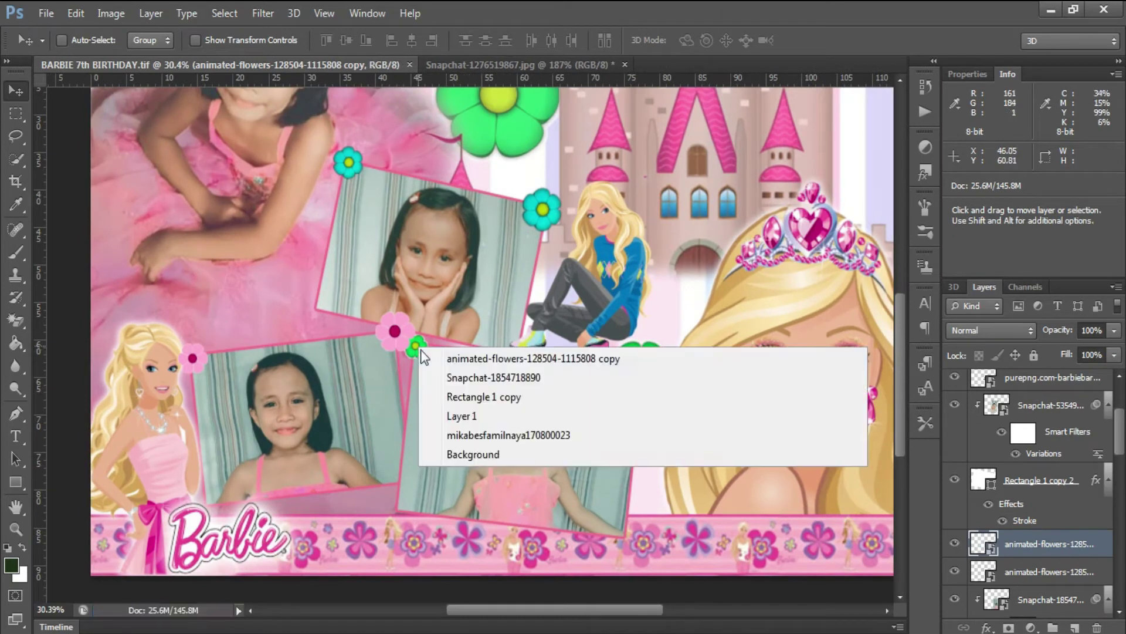
left_click(434, 355)
mouse_move(417, 354)
left_mouse_down()
mouse_move(398, 511)
mouse_move(423, 479)
mouse_move(409, 514)
left_mouse_up()
key("ctrl+t")
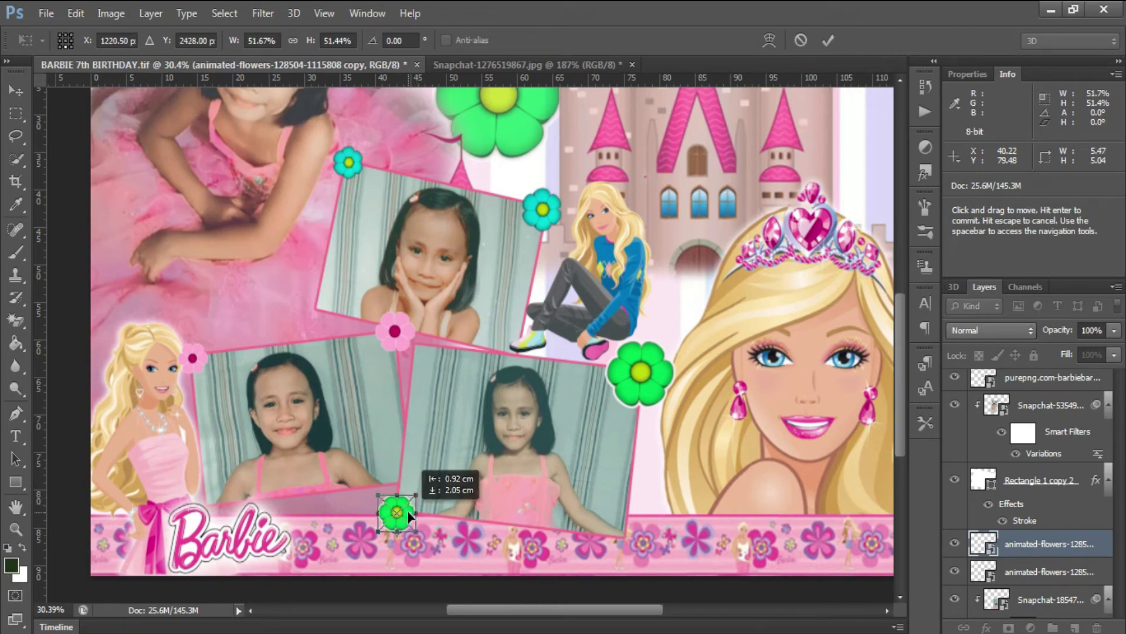
key("Return")
Alt-drag a copy of the cyan flower to the lower-right photo's corner
right_click(540, 208)
left_click(568, 223)
right_click(347, 164)
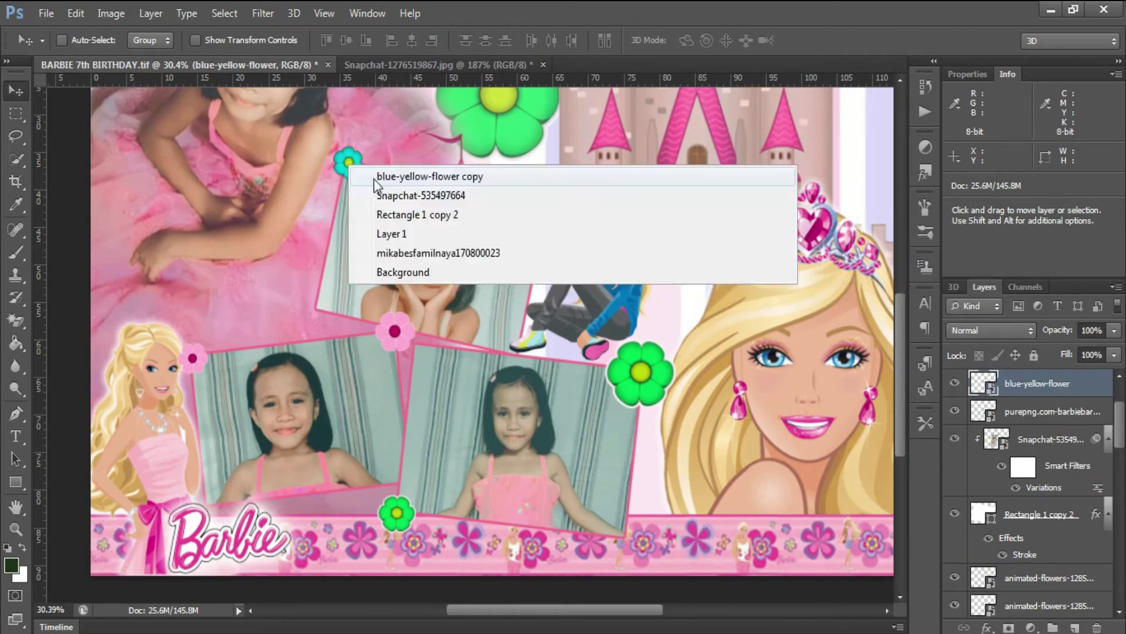
left_click(374, 178)
left_click_drag(349, 163, 610, 509)
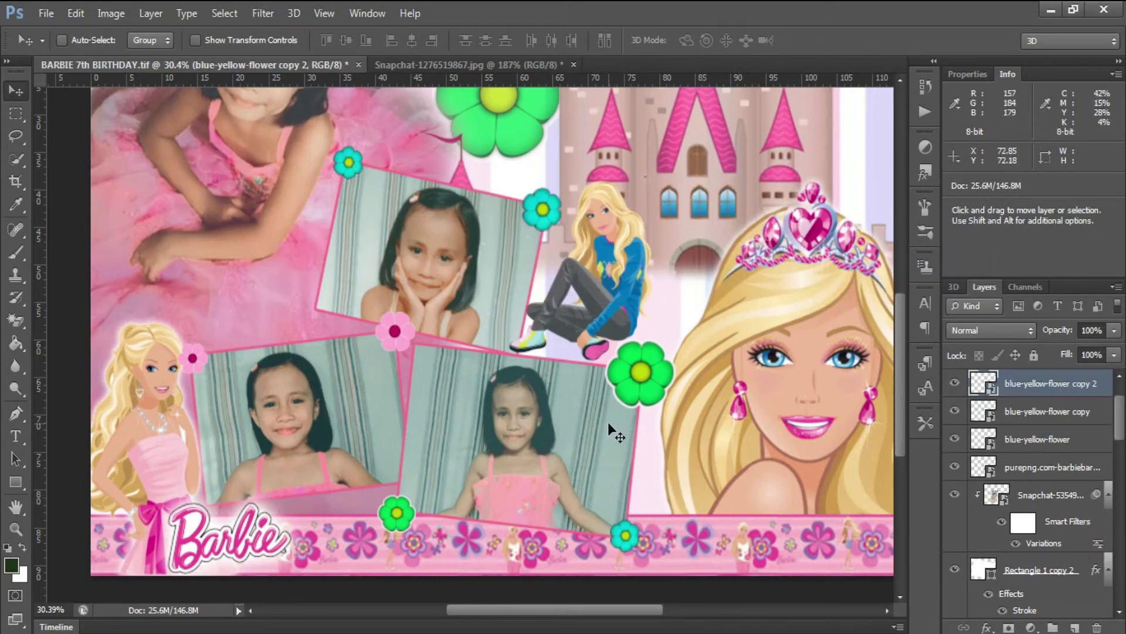
scroll(608, 421, "down", 1)
scroll(498, 305, "down", 1)
Type ABEGAIL at 200 pt across the top and enlarge it to about 230%
key("t")
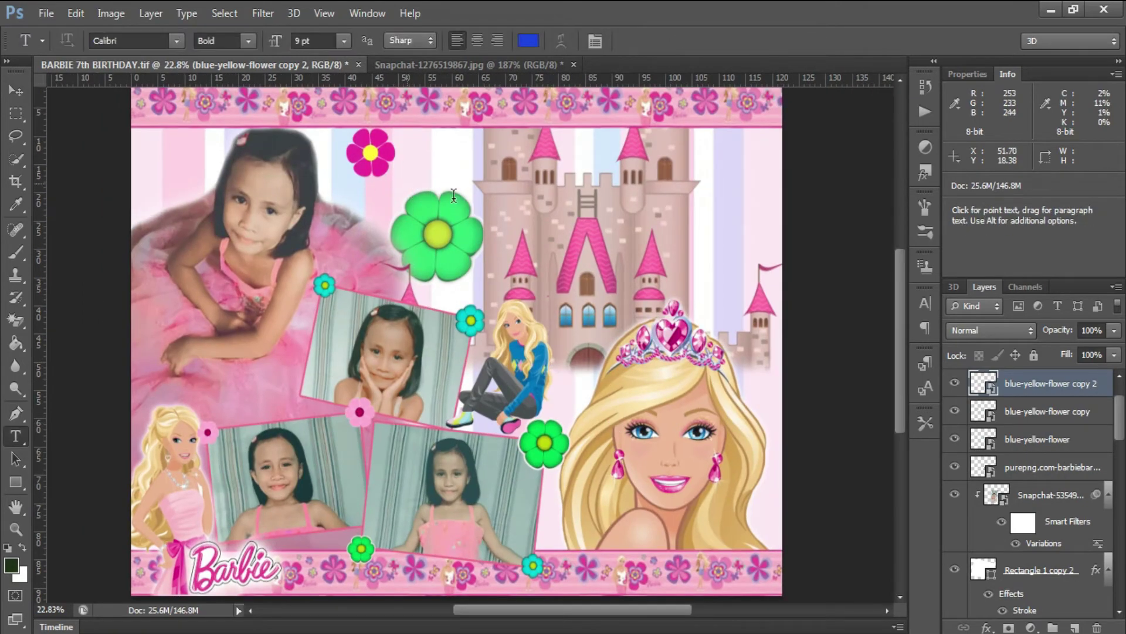
left_click(407, 183)
type("00")
key("Return")
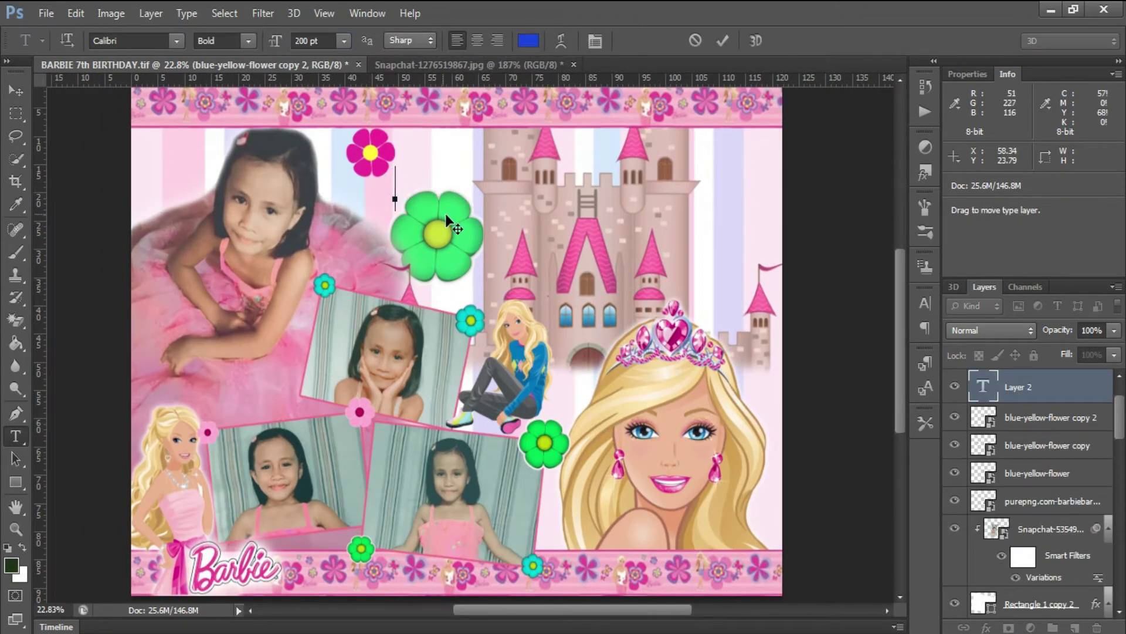
type("ABEGAIL")
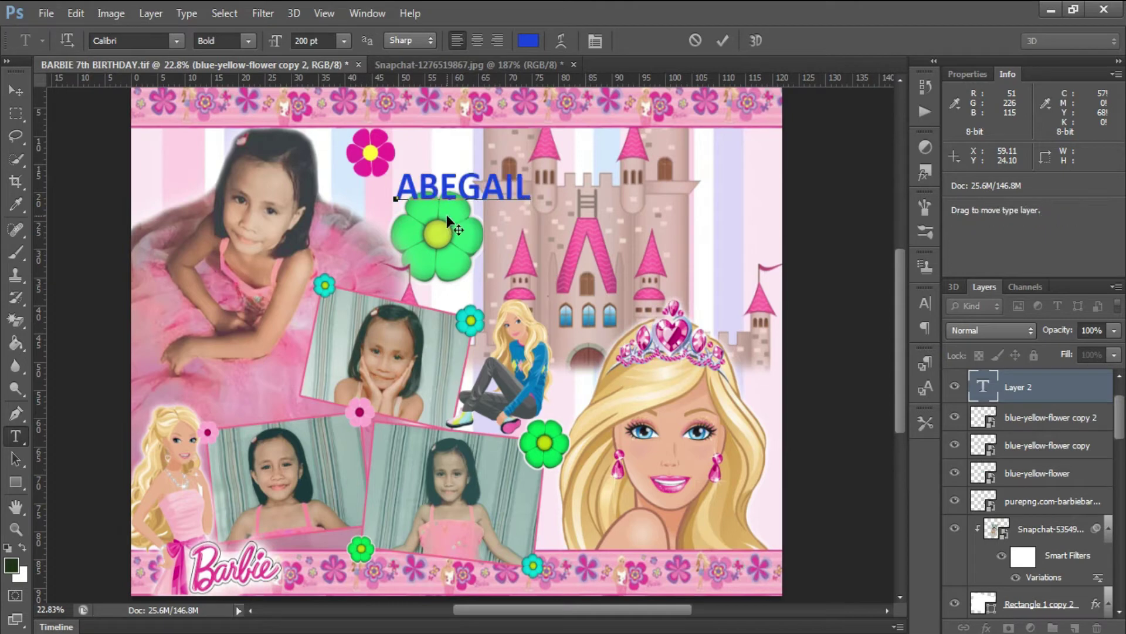
left_click(723, 40)
key("ctrl+t")
mouse_move(535, 184)
left_mouse_down()
mouse_move(720, 146)
mouse_move(733, 171)
left_mouse_up()
key("Return")
key("Return")
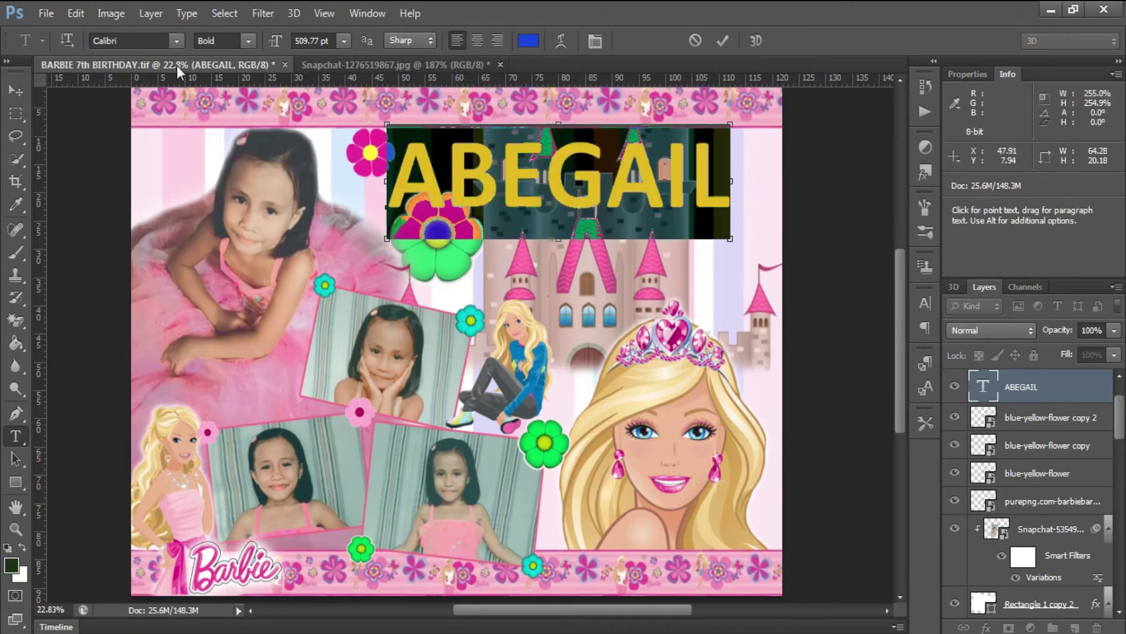
Change the ABEGAIL title font to Impact and stretch it wider to the right
left_click(176, 40)
left_click_drag(356, 147, 358, 91)
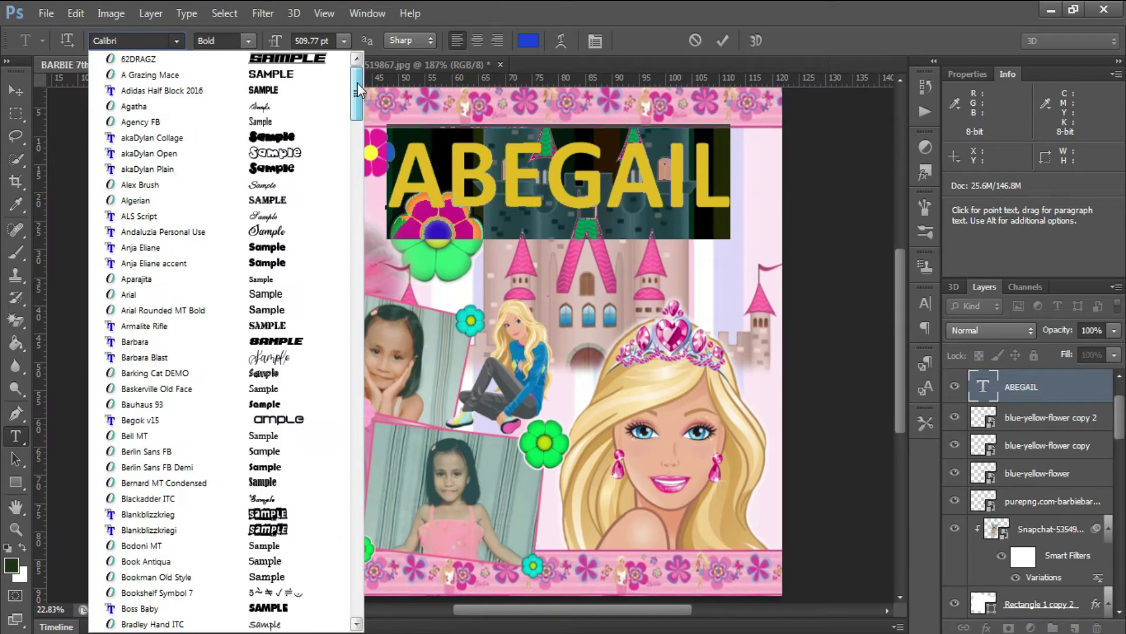
left_click(157, 39)
type("Impact")
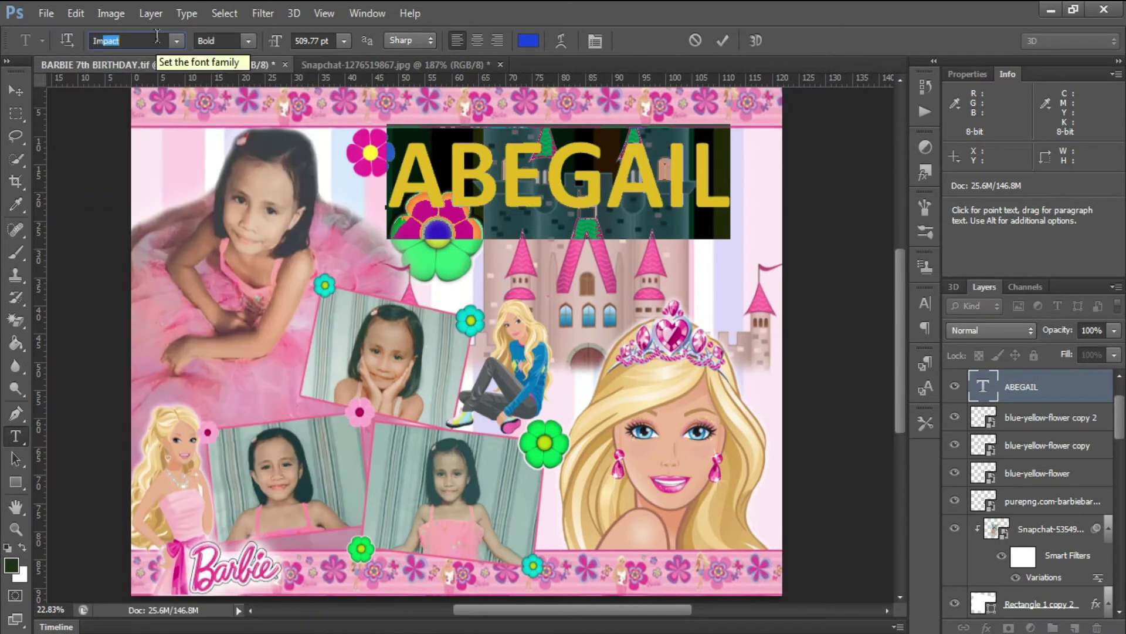
key("Return")
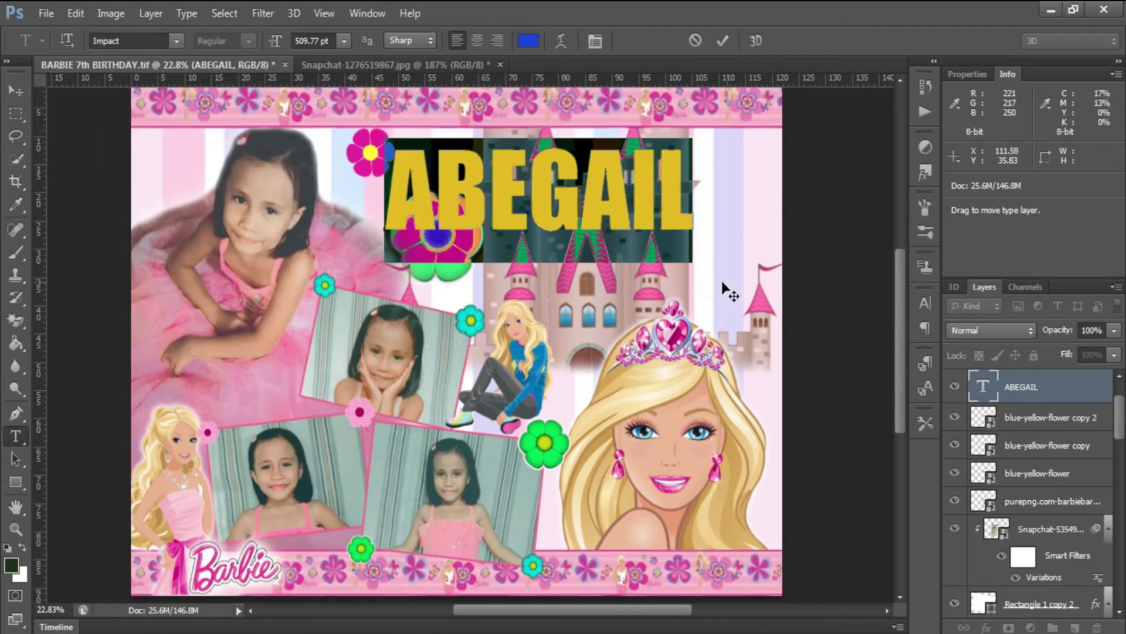
left_click(723, 41)
left_click_drag(691, 188, 765, 202, "ctrl")
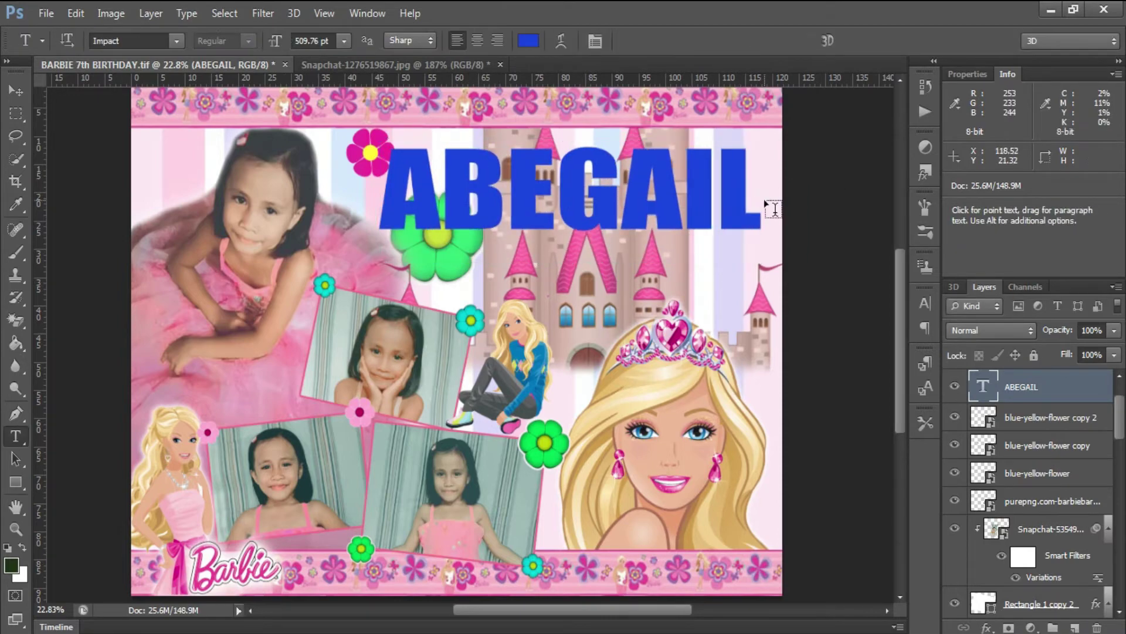
Place the pink flower pattern, scale it over the title, and clip it into ABEGAIL
left_click(47, 13)
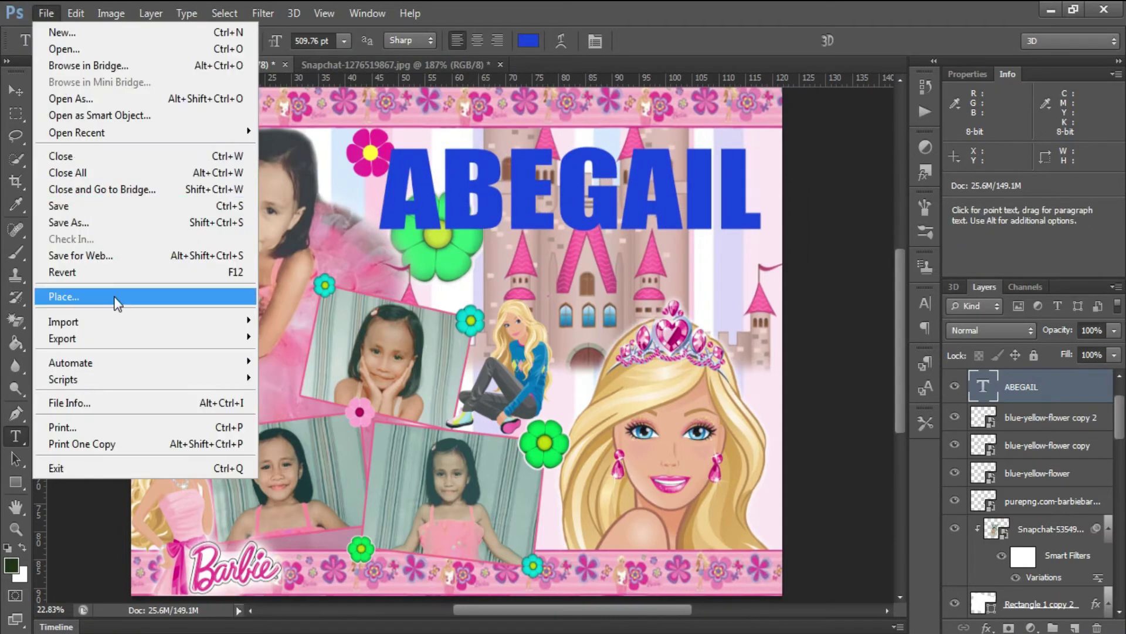
left_click(53, 294)
left_click_drag(1110, 229, 1079, 458)
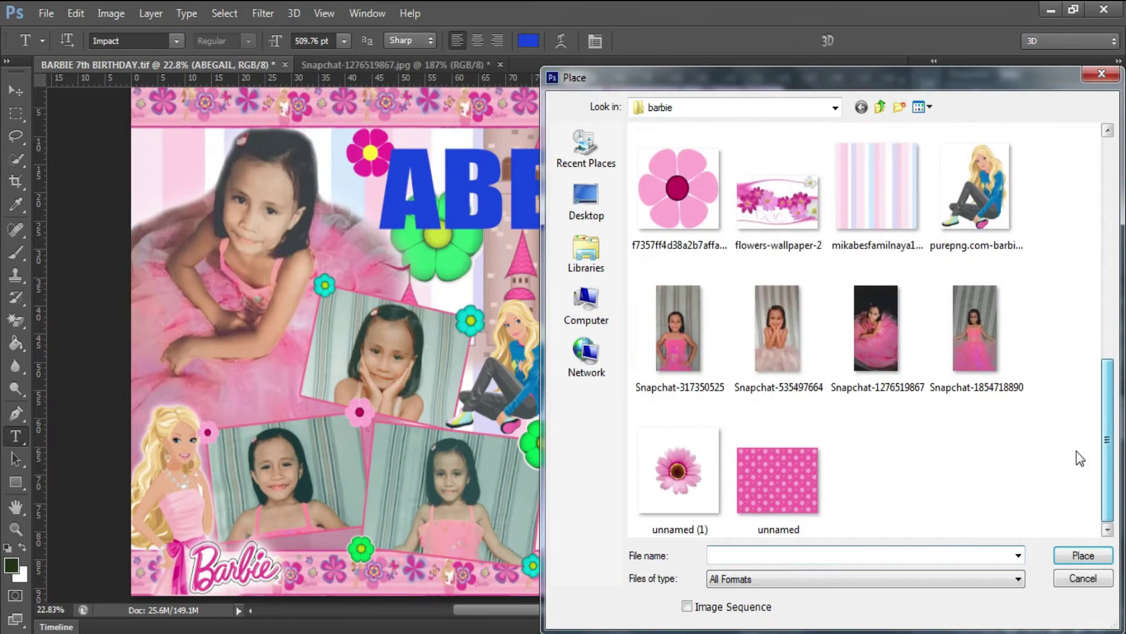
double_click(773, 493)
left_click_drag(508, 297, 777, 98)
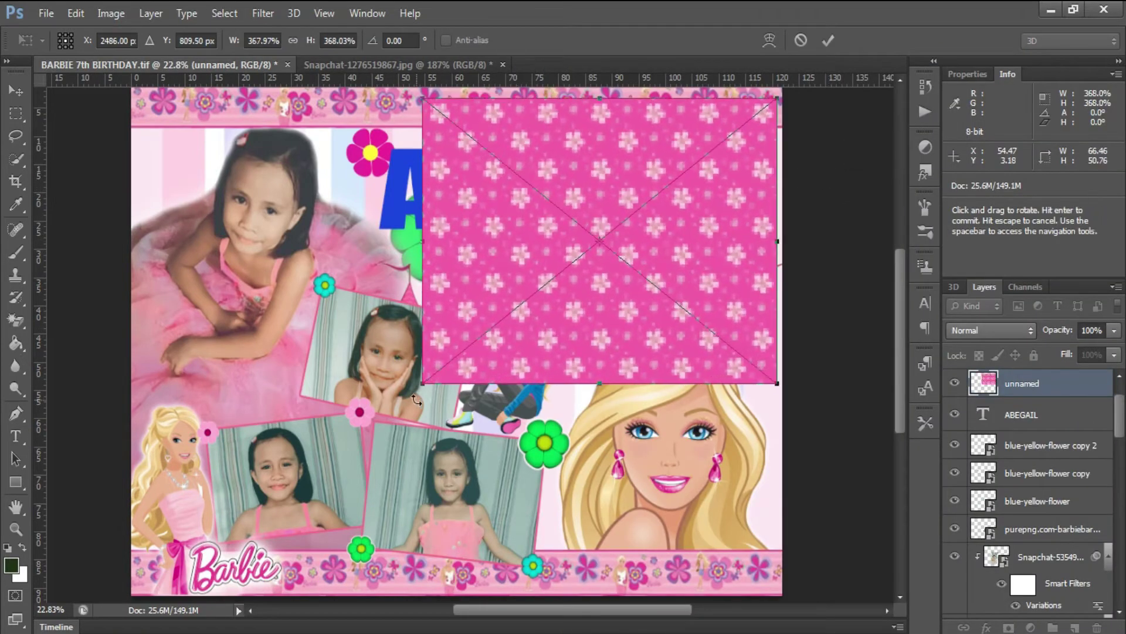
left_click_drag(422, 381, 339, 426)
key("Return")
key("ctrl+alt+g")
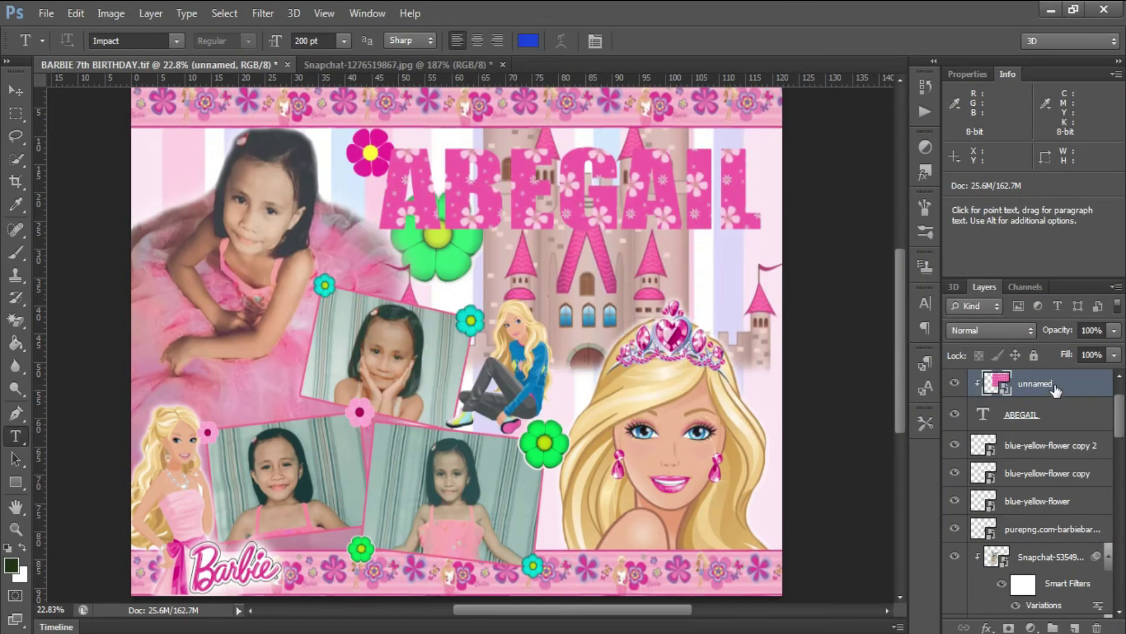
Give the ABEGAIL title a white 13 px stroke
left_click(1032, 414)
right_click(1036, 414)
left_click(822, 101)
left_click(721, 384)
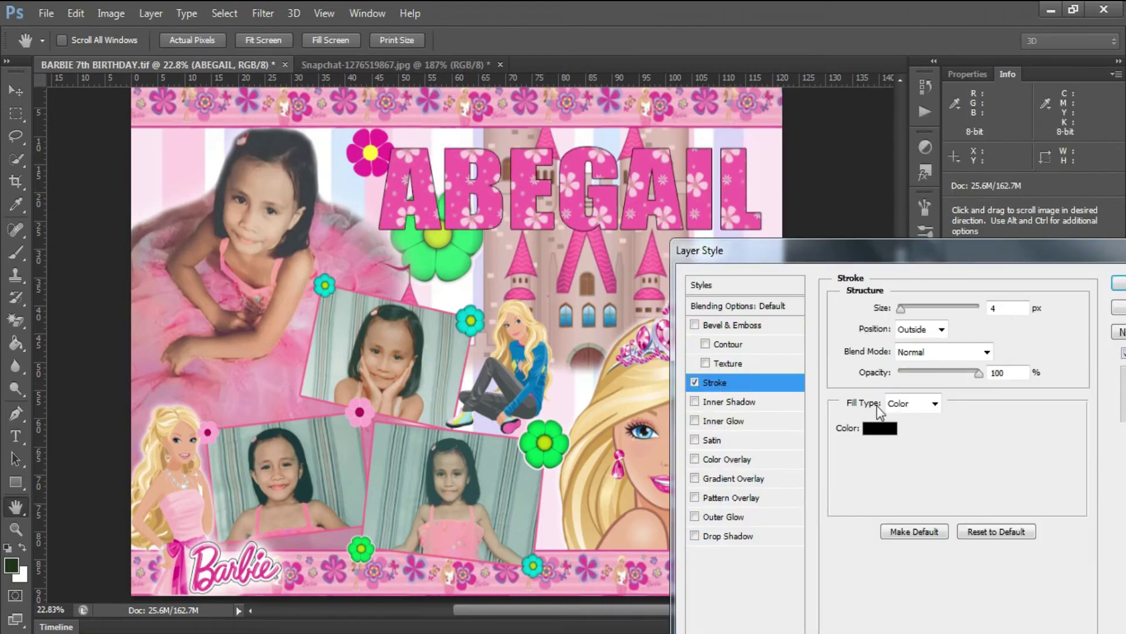
left_click(880, 428)
left_click(722, 157)
left_click(1031, 156)
left_click_drag(900, 307, 908, 308)
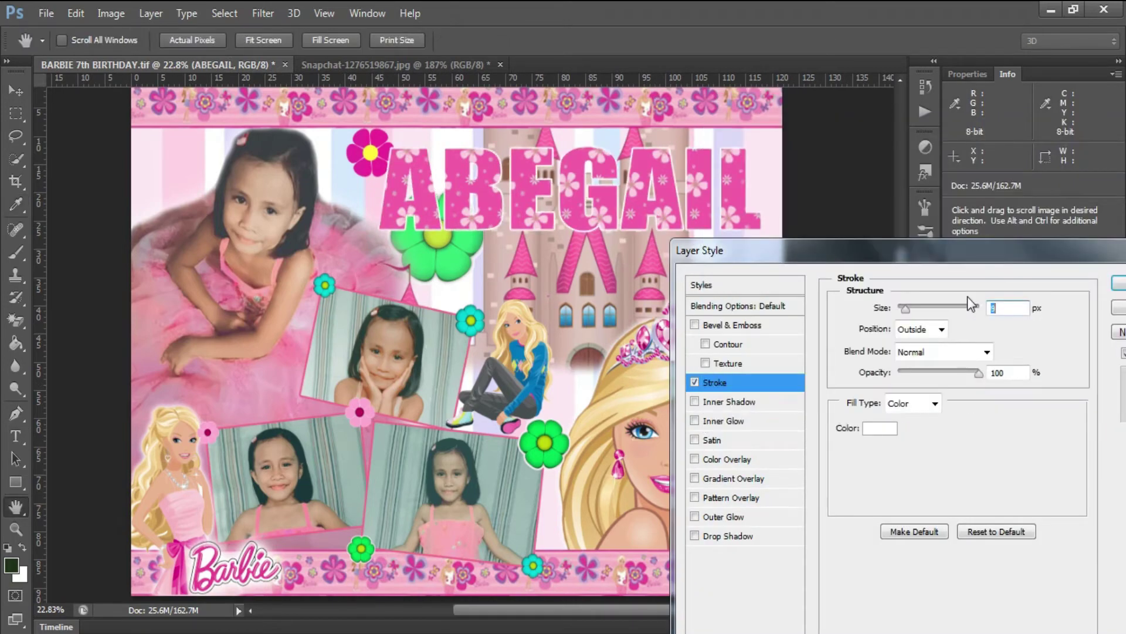
Add a drop shadow with 31 px distance to the ABEGAIL title
left_click(727, 536)
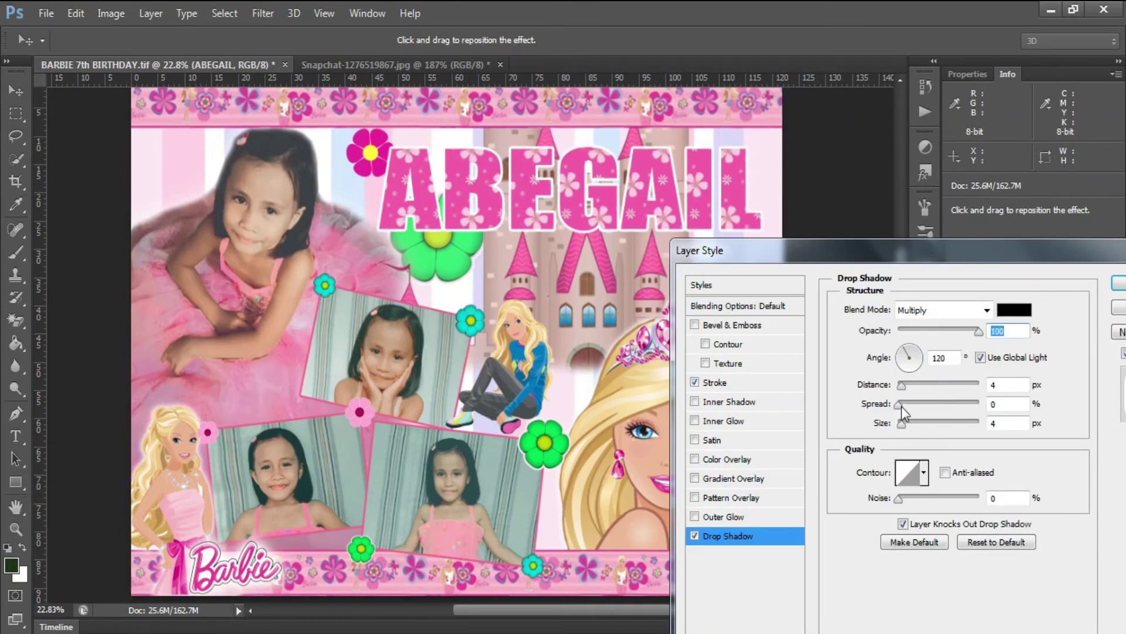
mouse_move(906, 389)
left_mouse_down()
mouse_move(920, 389)
mouse_move(908, 355)
left_mouse_up()
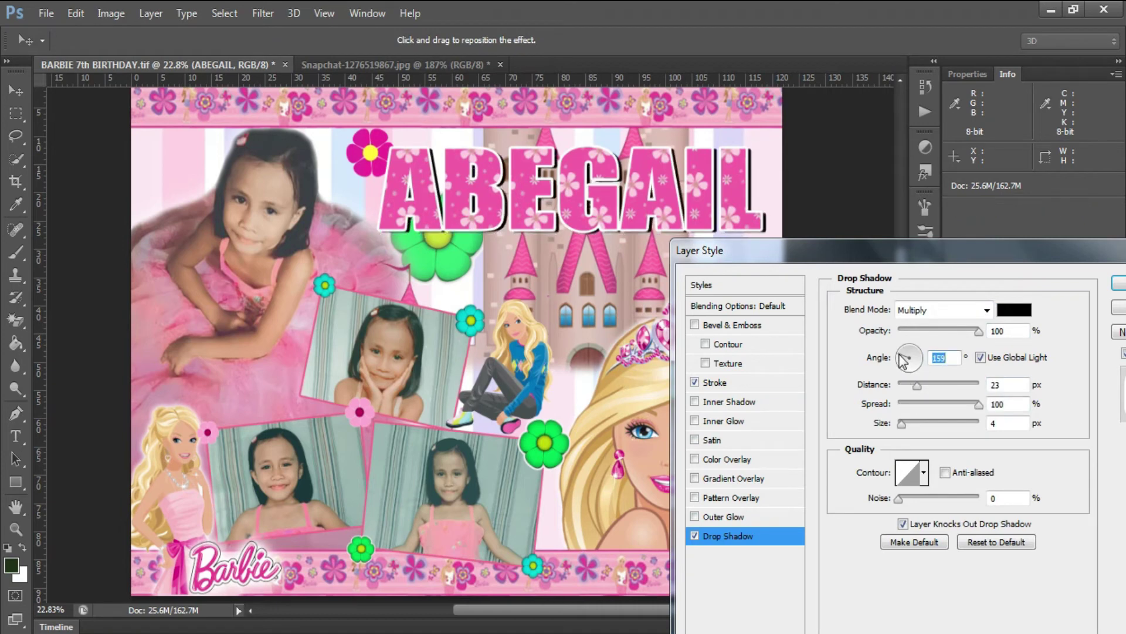
left_click(924, 388)
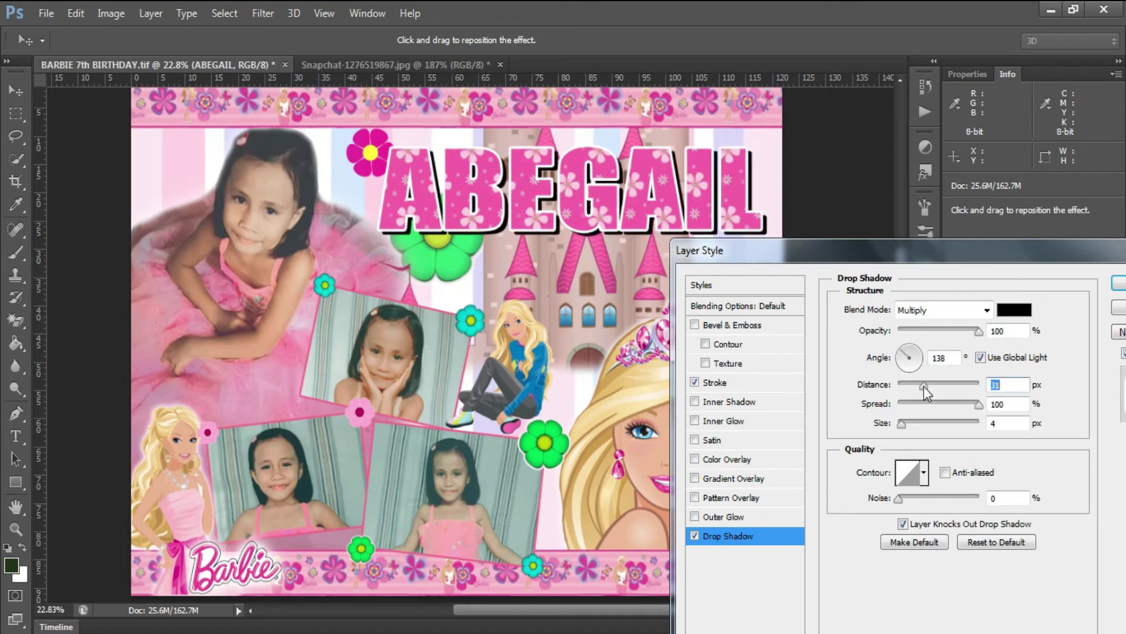
left_click(901, 350)
key("Return")
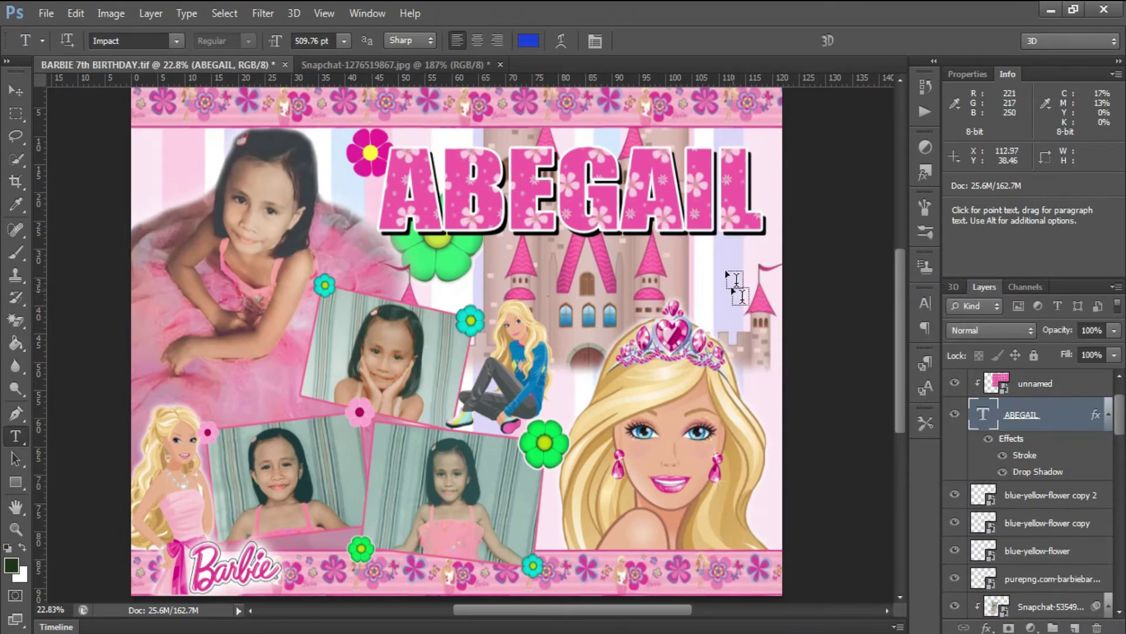
Type F. GALERA beneath the title in white text
scroll(724, 286, "up", 1)
scroll(565, 301, "up", 1)
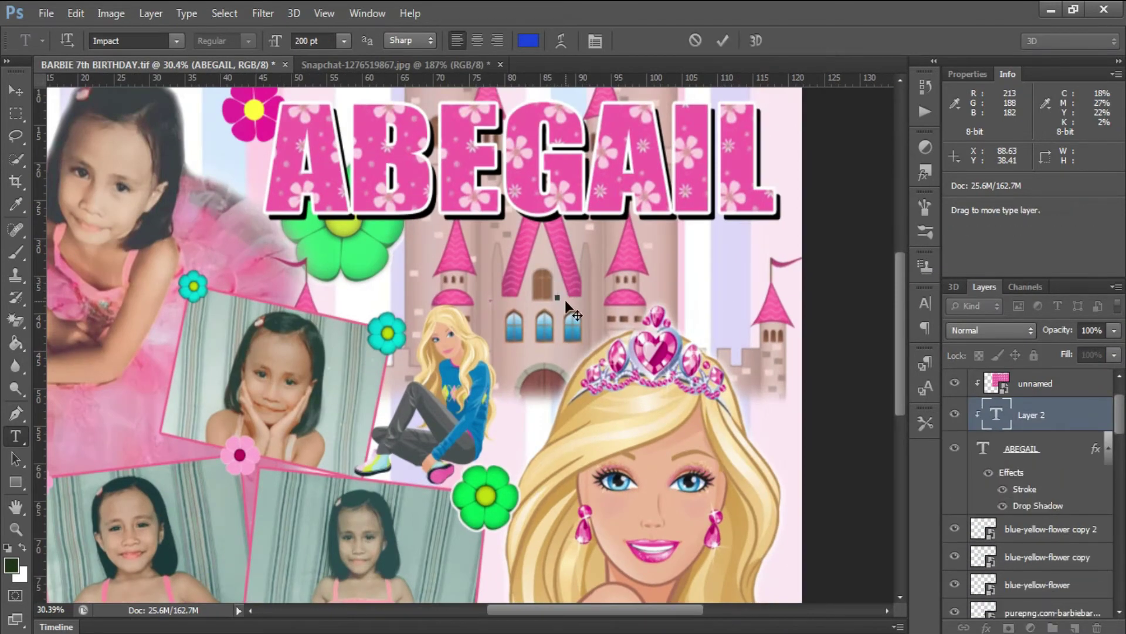
left_click(694, 40)
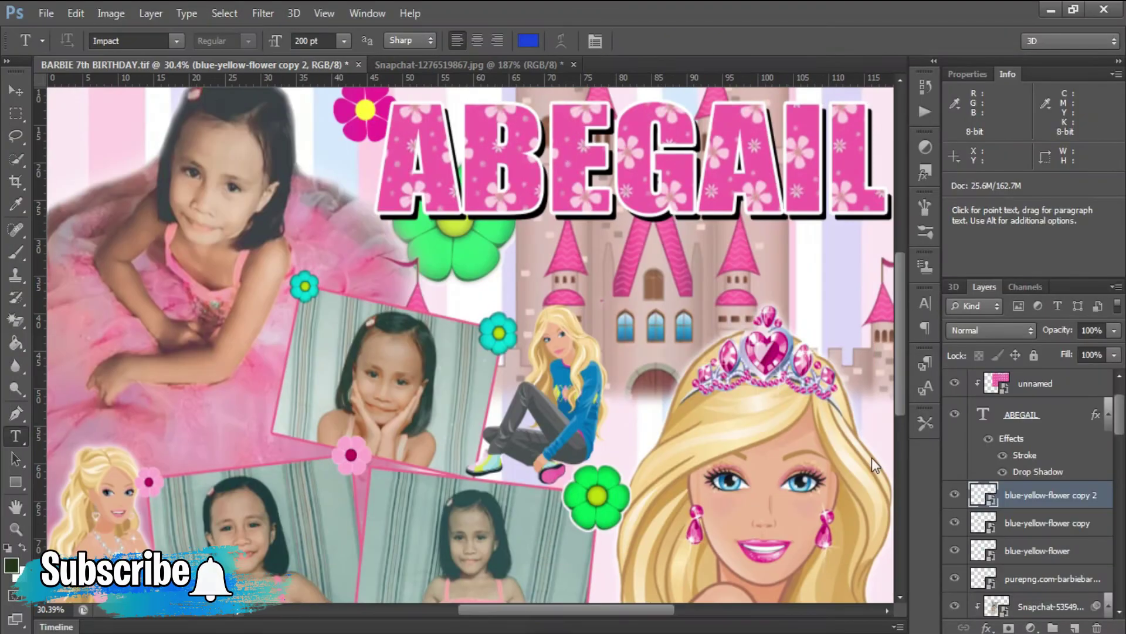
left_click(669, 352)
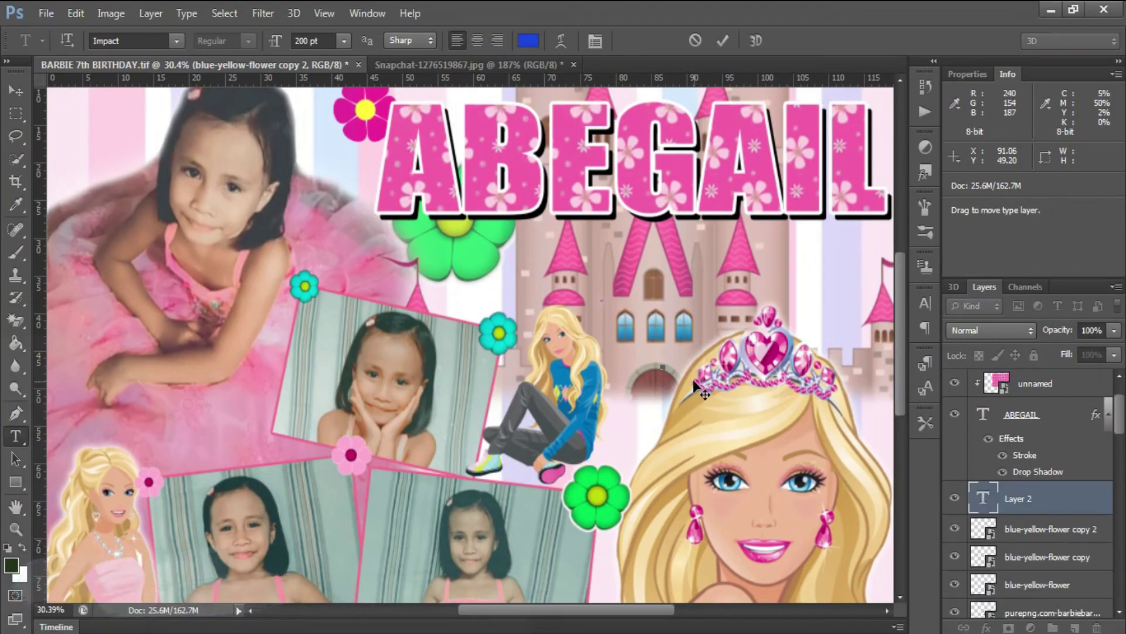
type("F. GALE")
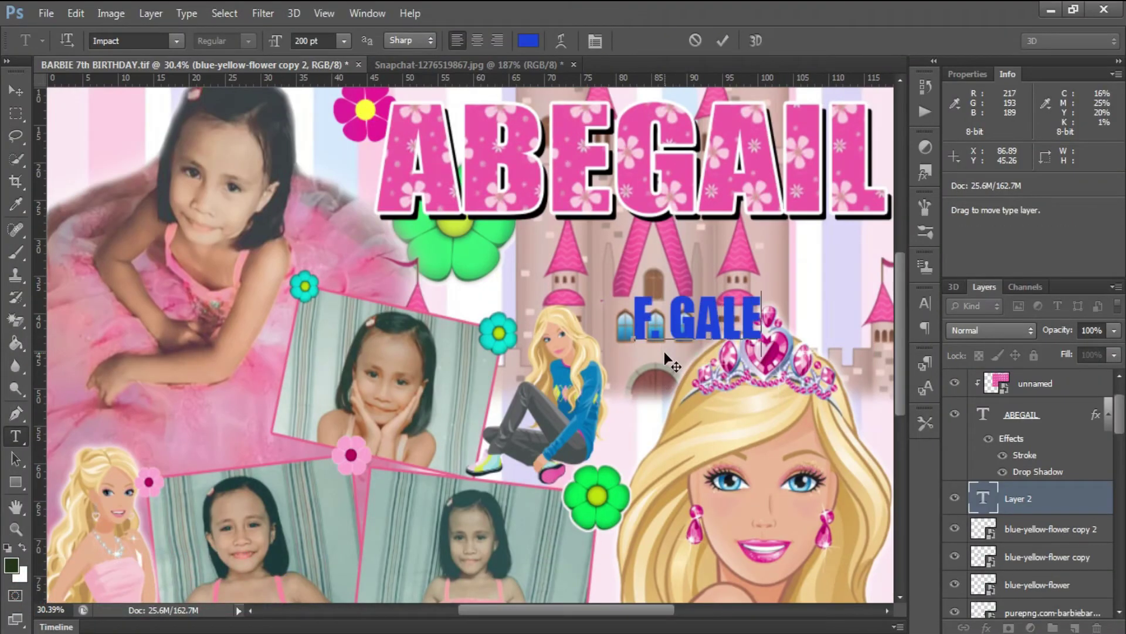
type("RA")
key("ctrl+a")
left_click_drag(657, 609, 693, 609)
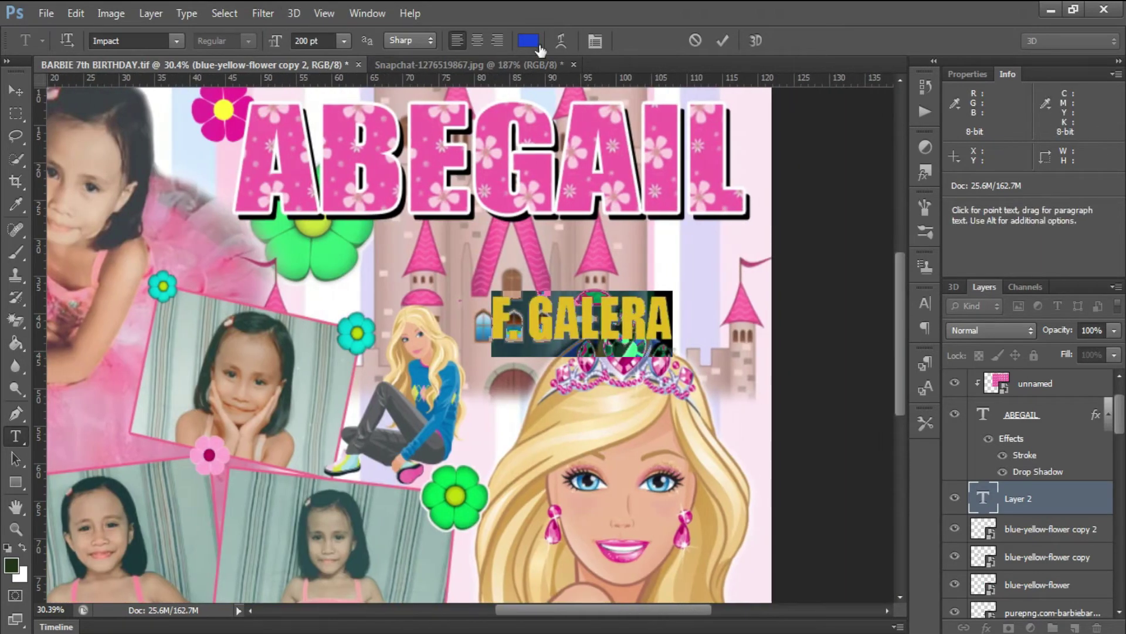
left_click(528, 41)
left_click(719, 172)
left_click(1107, 161)
left_click(722, 41)
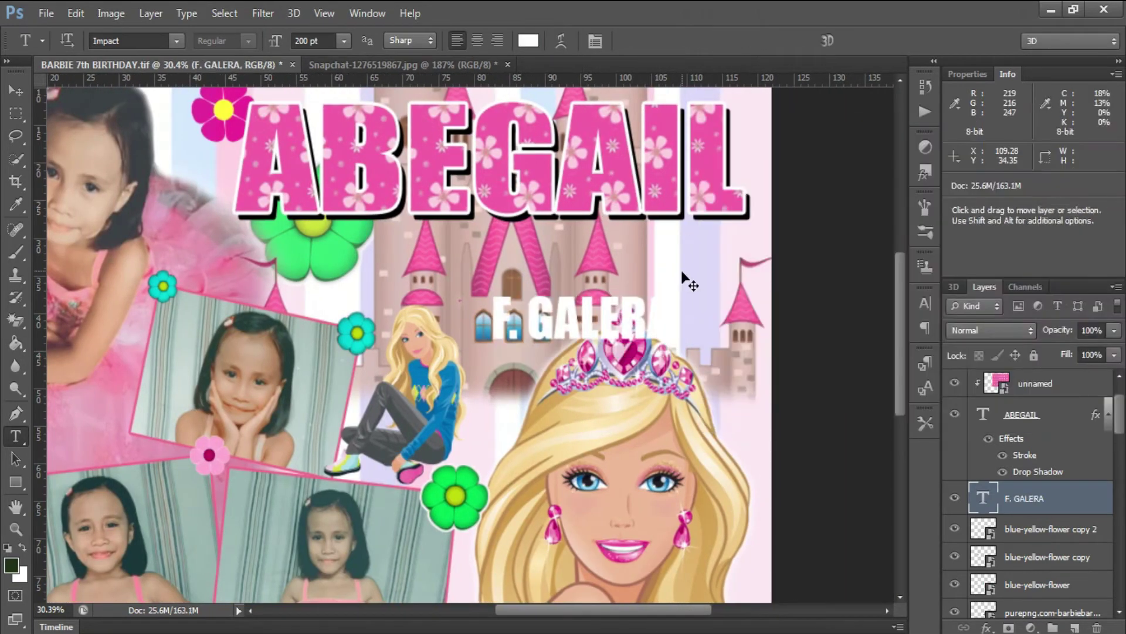
key("ctrl+t")
mouse_move(694, 284)
left_mouse_down()
mouse_move(721, 269)
mouse_move(723, 251)
mouse_move(721, 272)
left_mouse_up()
key("Return")
right_click(722, 272)
left_click(755, 33)
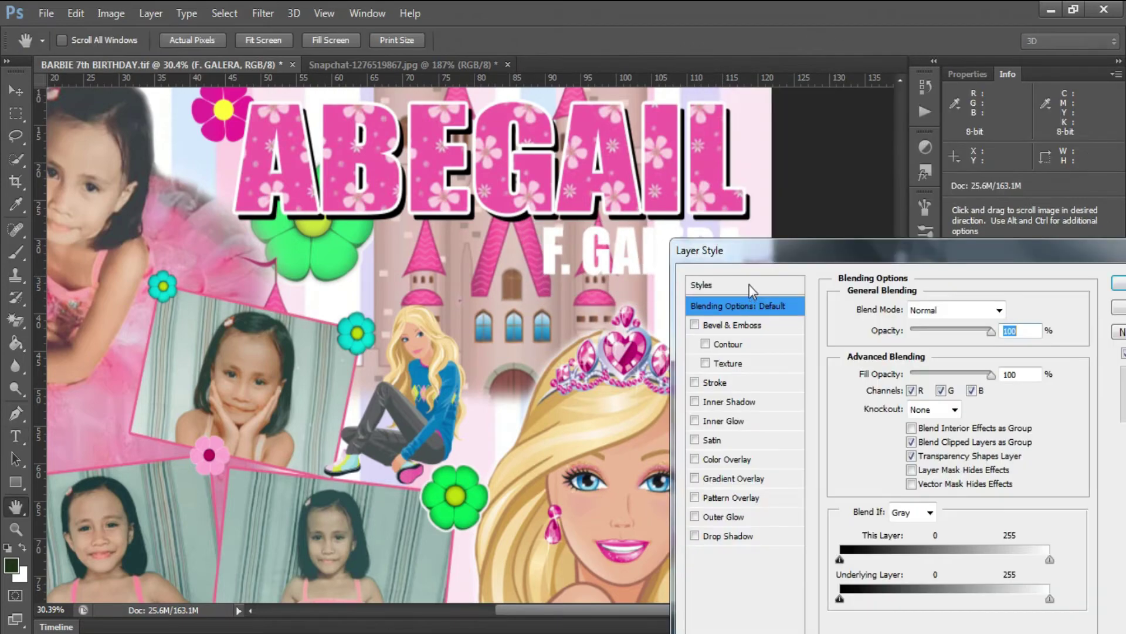
left_click(717, 382)
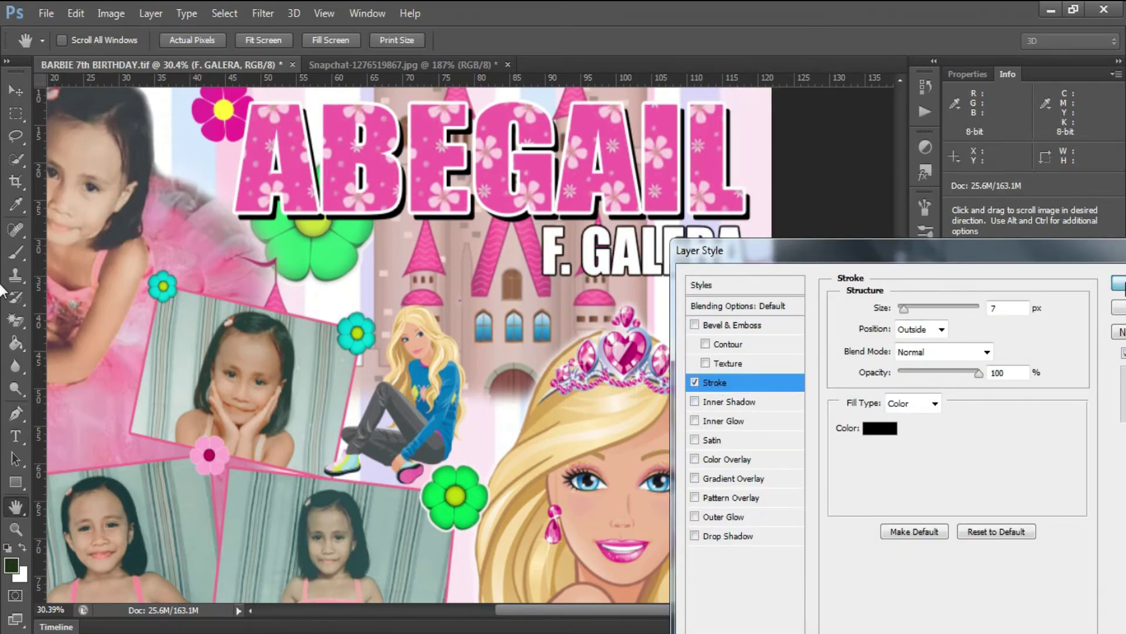
left_click(1118, 283)
key("ctrl+0")
key("alt+shift+bracketright")
key("alt+shift+bracketright")
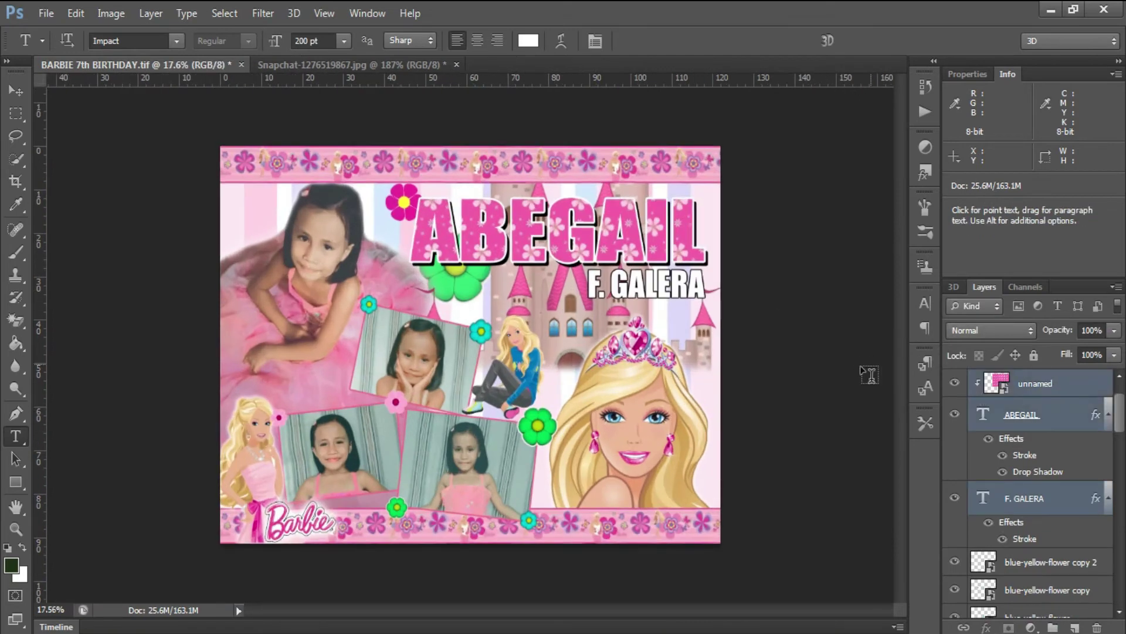
key("v")
key("shift+Up")
key("shift+Up")
key("shift+Up")
key("shift+Up")
key("shift+Up")
key("shift+Up")
key("shift+Up")
key("shift+Up")
key("shift+Up")
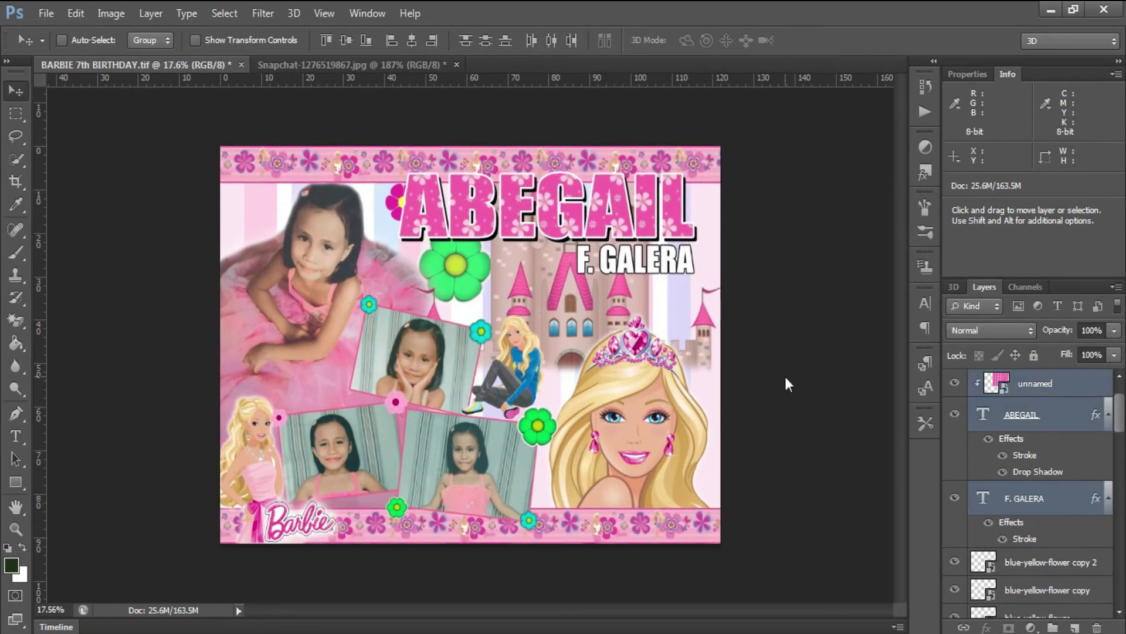
key("shift+Left")
key("shift+Left")
key("shift+Left")
key("shift+Left")
key("shift+Left")
key("shift+Left")
key("shift+Left")
key("shift+Left")
key("shift+Left")
key("shift+Left")
key("shift+Left")
key("shift+Left")
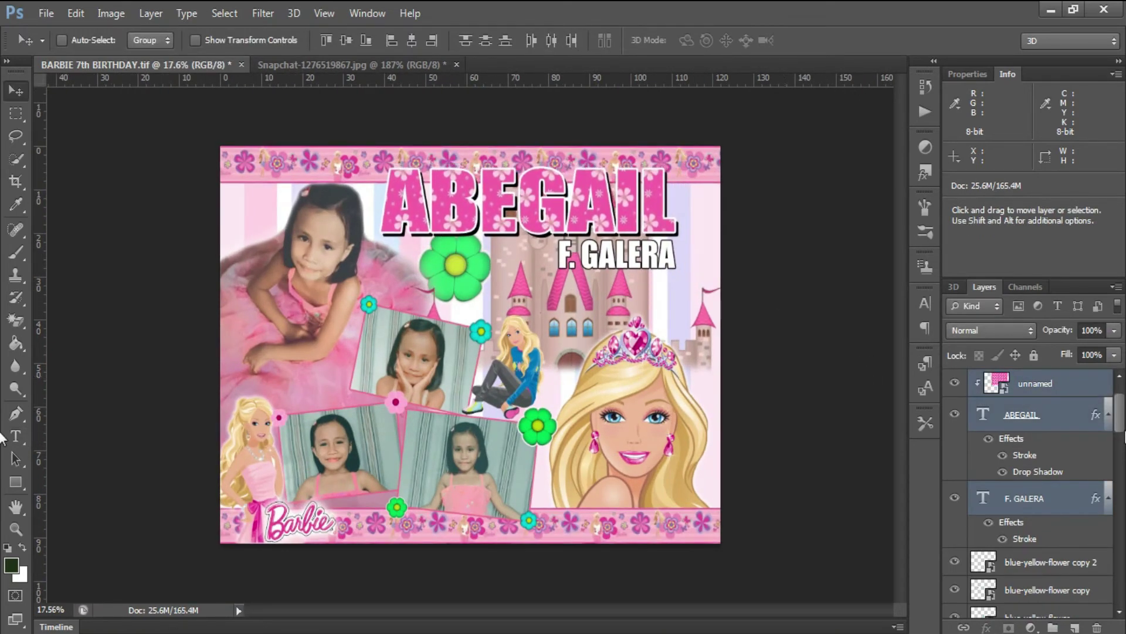
key("shift+Down")
key("shift+Down")
key("shift+Down")
key("shift+Down")
key("shift+Down")
key("shift+Down")
Shrink the top flower banner and shift it to the left
right_click(663, 144)
left_click(739, 156)
key("ctrl+t")
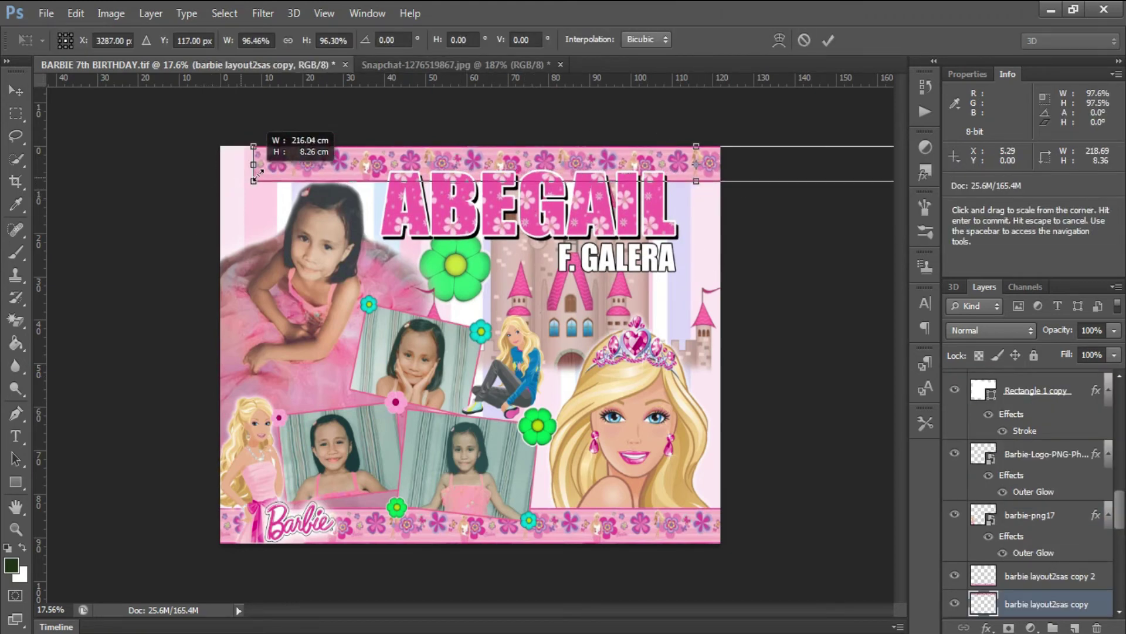
left_click_drag(216, 187, 285, 181)
mouse_move(636, 161)
left_mouse_down()
mouse_move(534, 163)
mouse_move(554, 167)
left_mouse_up()
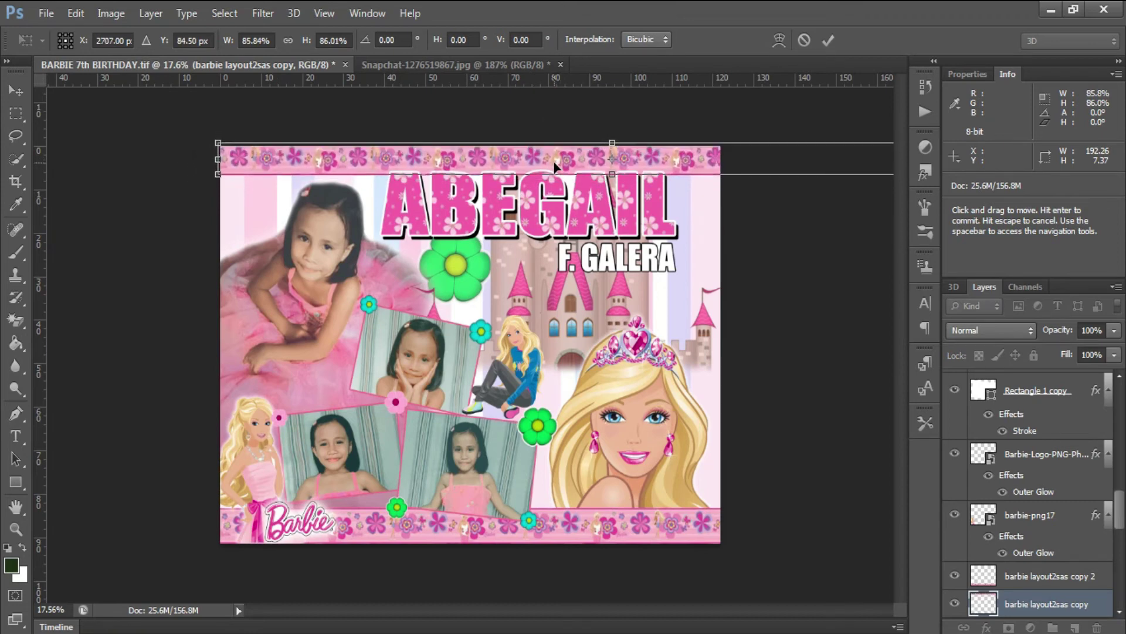
key("Return")
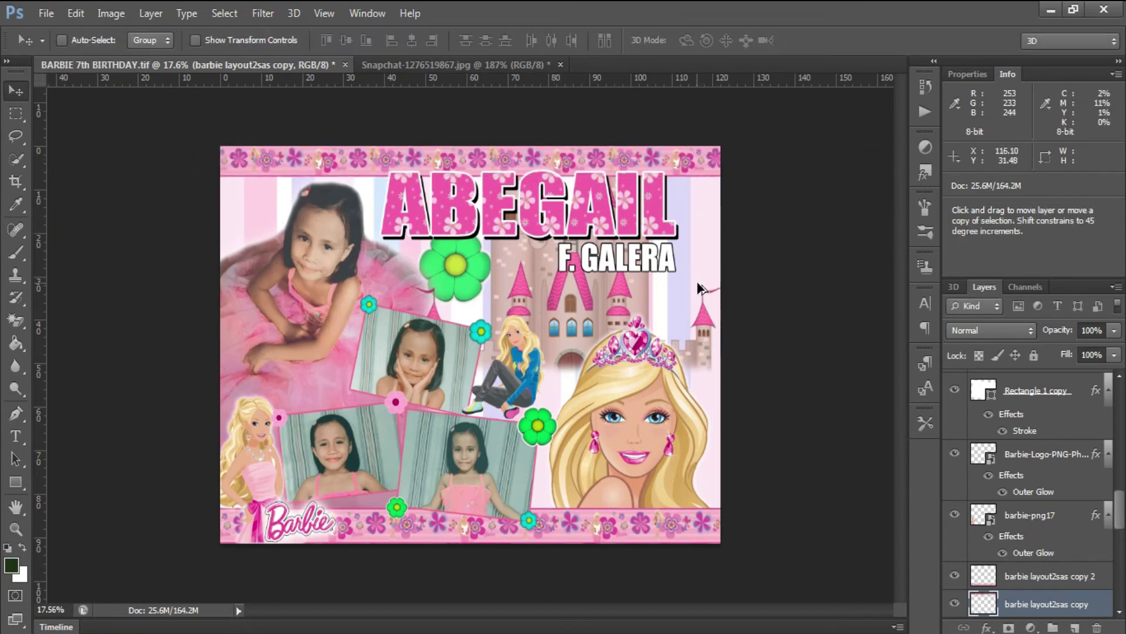
Scale the seated Barbie clipart down to about 32%
right_click(529, 387)
left_click(587, 384)
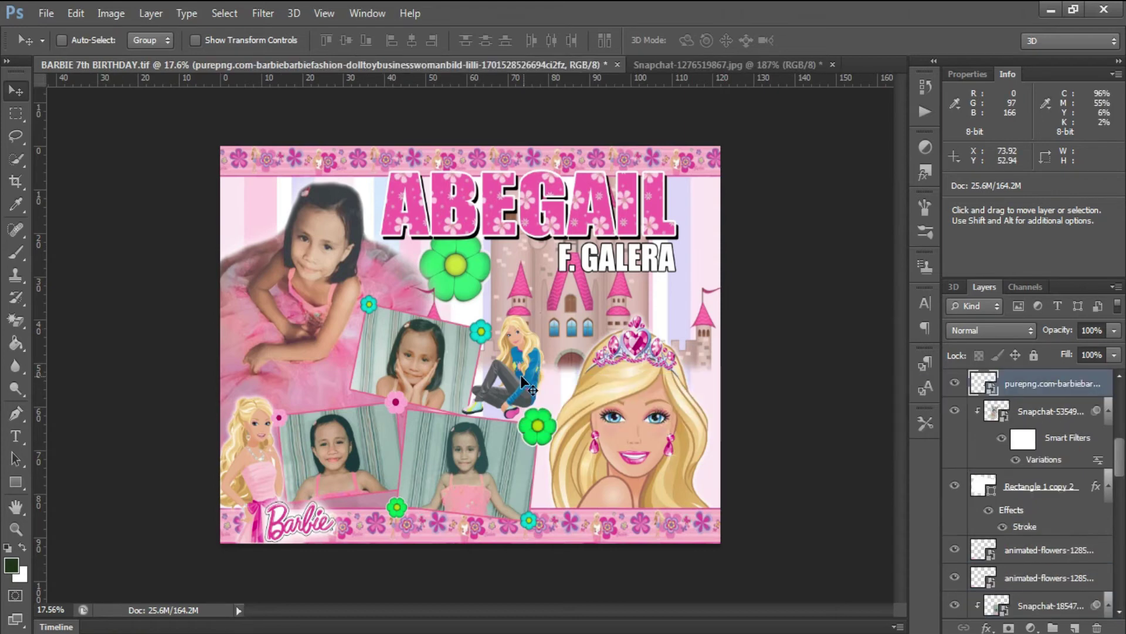
key("ctrl+t")
left_click_drag(553, 315, 525, 345)
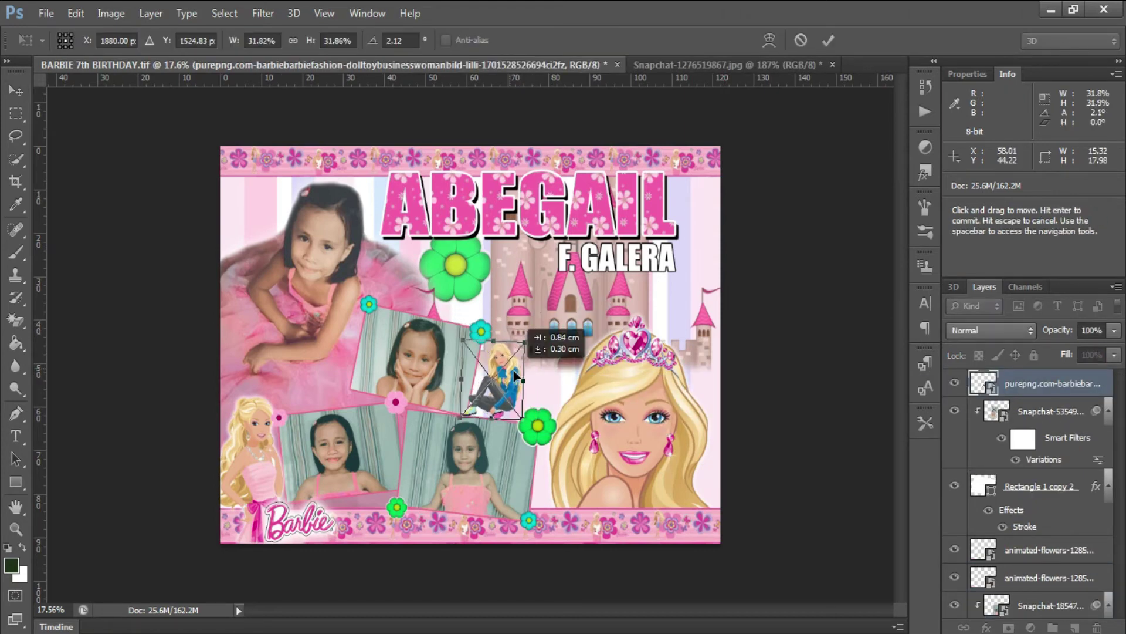
key("Return")
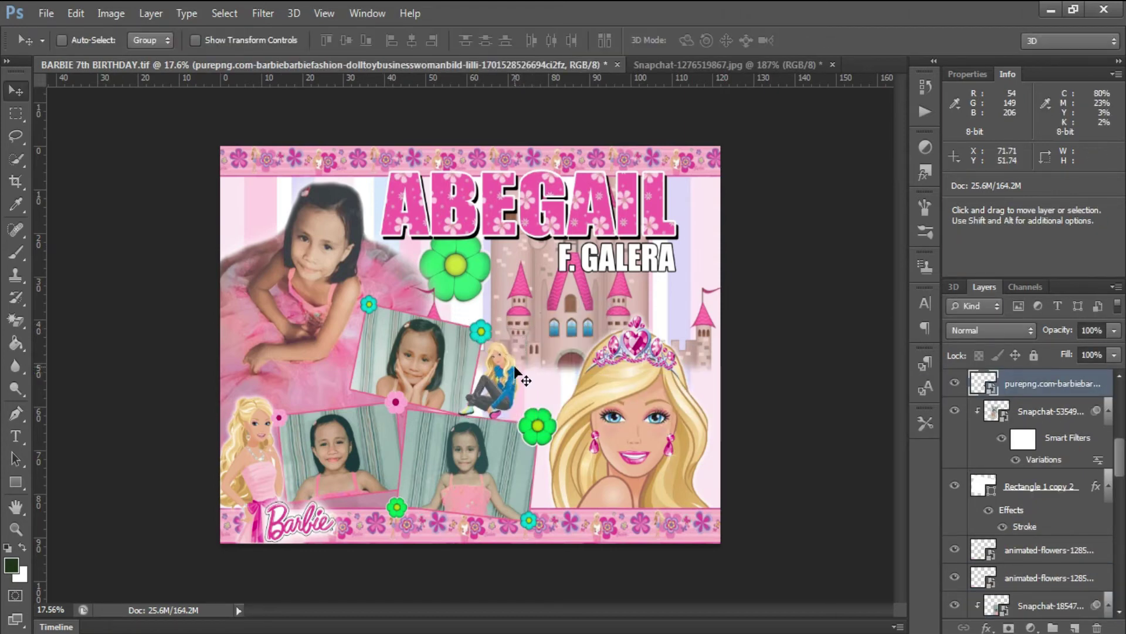
Add 7th Birthday text below F. GALERA and enlarge it to 170%
key("t")
left_click(491, 309)
type("7th")
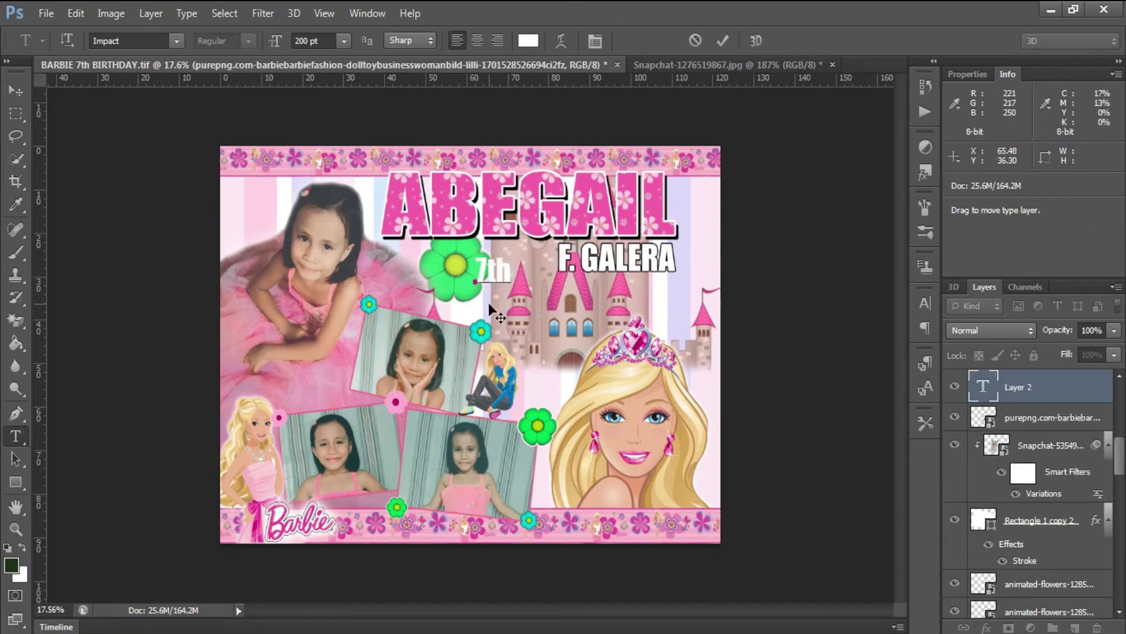
type(" Birthday")
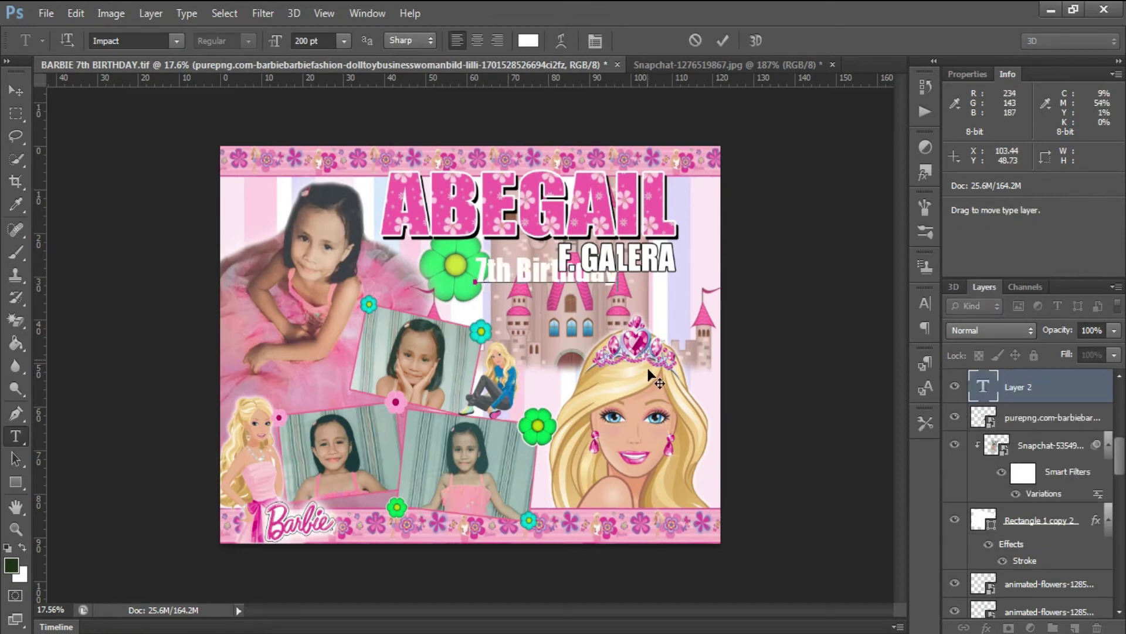
left_click_drag(644, 359, 640, 389)
left_click(722, 41)
key("ctrl+t")
mouse_move(612, 320)
left_mouse_down()
mouse_move(710, 345)
mouse_move(671, 305)
left_mouse_up()
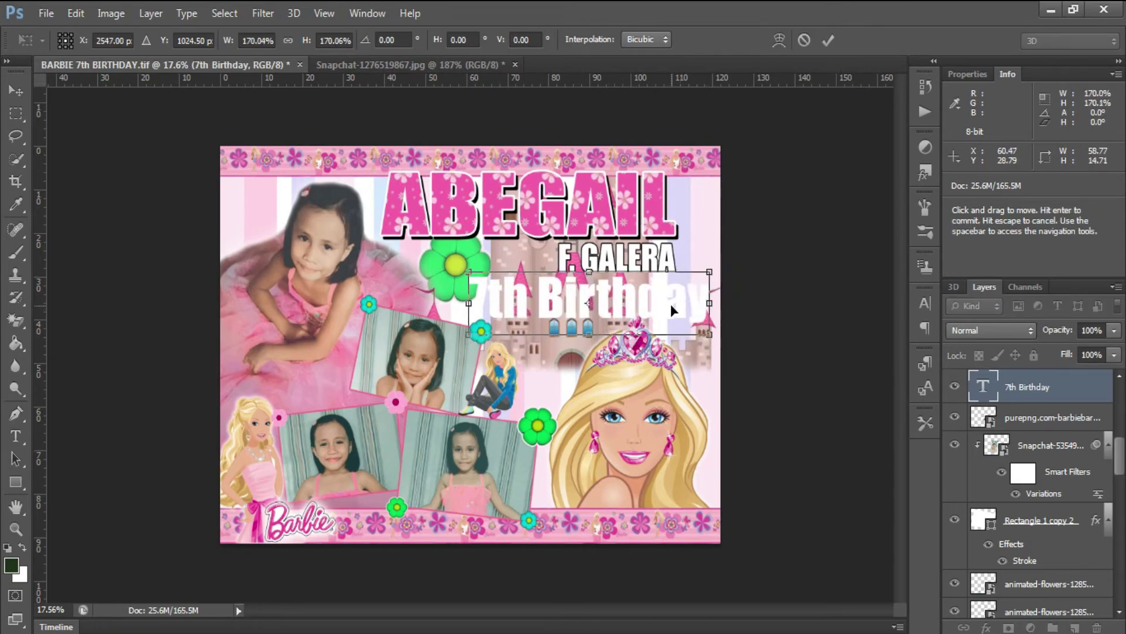
key("Return")
Colour the 7th Birthday text cyan
double_click(983, 386)
left_click(528, 41)
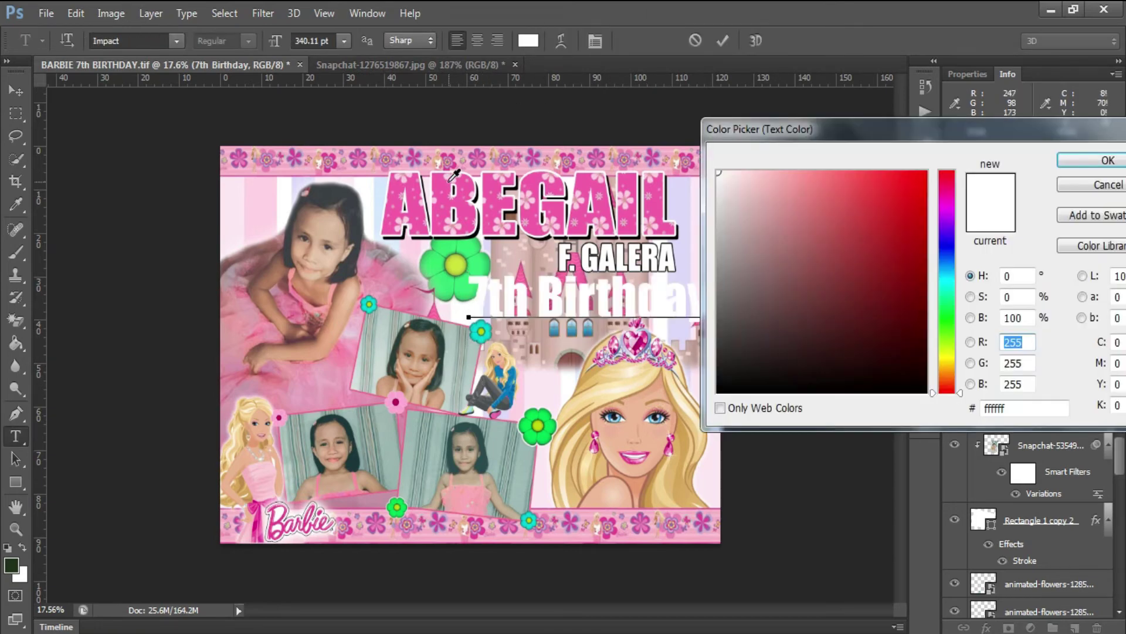
left_click(450, 190)
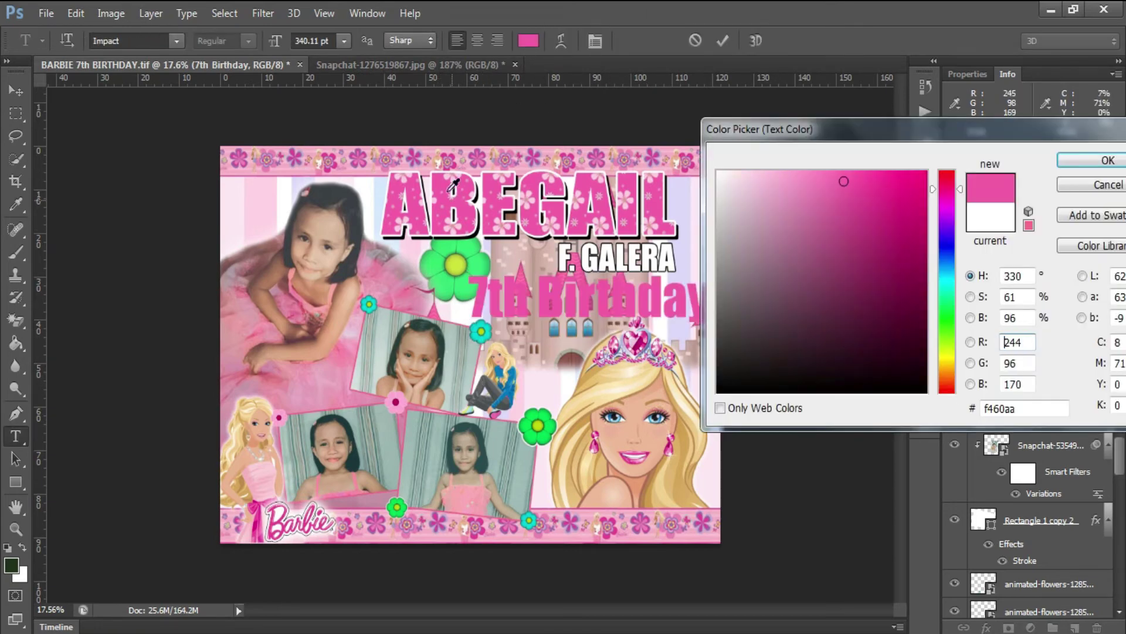
left_click(477, 333)
left_click(1092, 165)
left_click(722, 41)
Give 7th Birthday a black stroke and full-opacity 18 px white outer glow, then save
right_click(1044, 389)
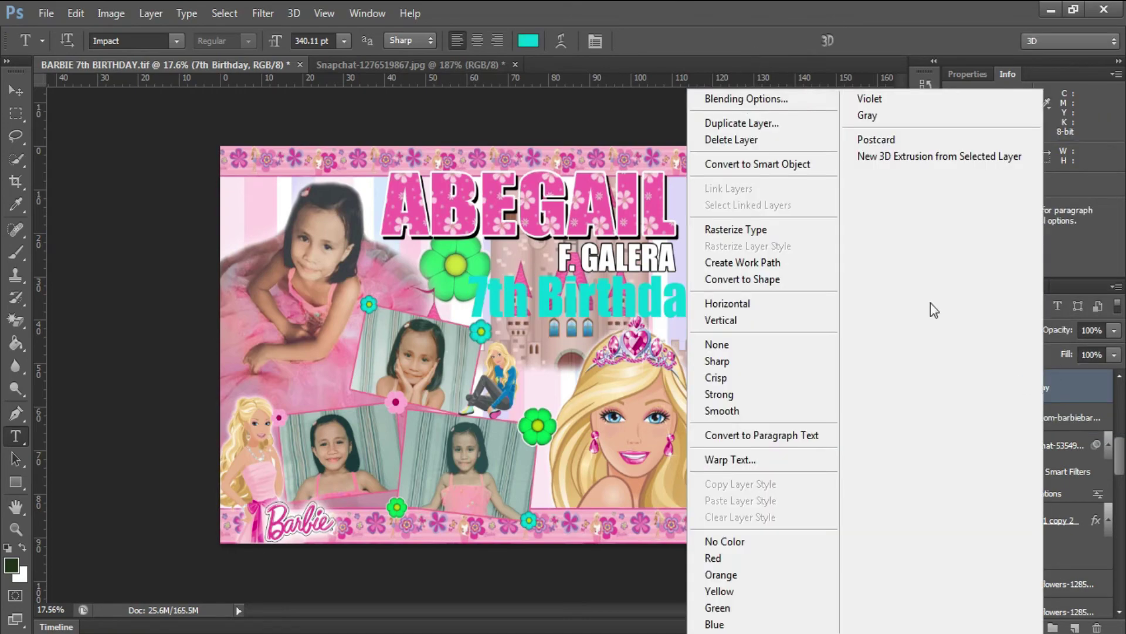
left_click(722, 100)
left_click(717, 385)
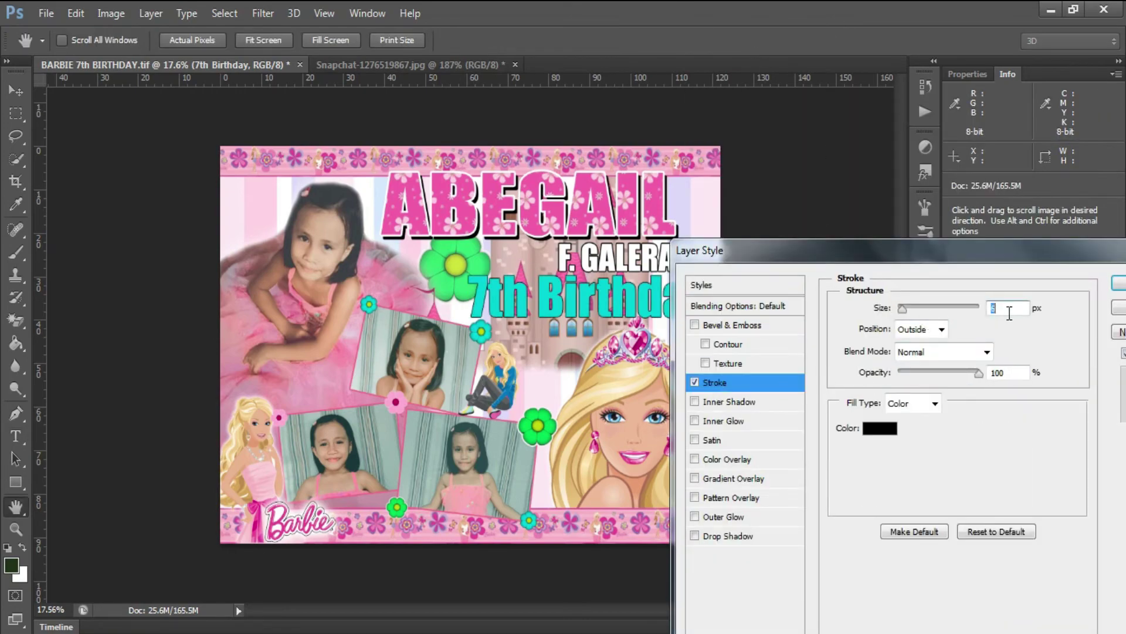
left_click(694, 518)
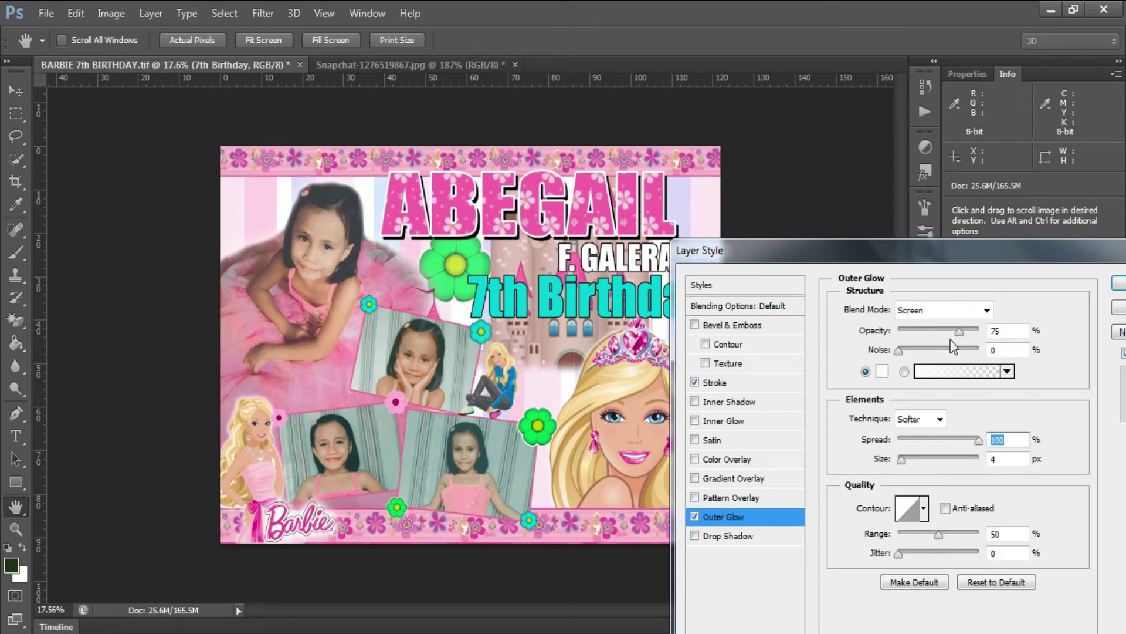
left_click(942, 309)
left_click(915, 22)
left_click_drag(901, 459, 909, 458)
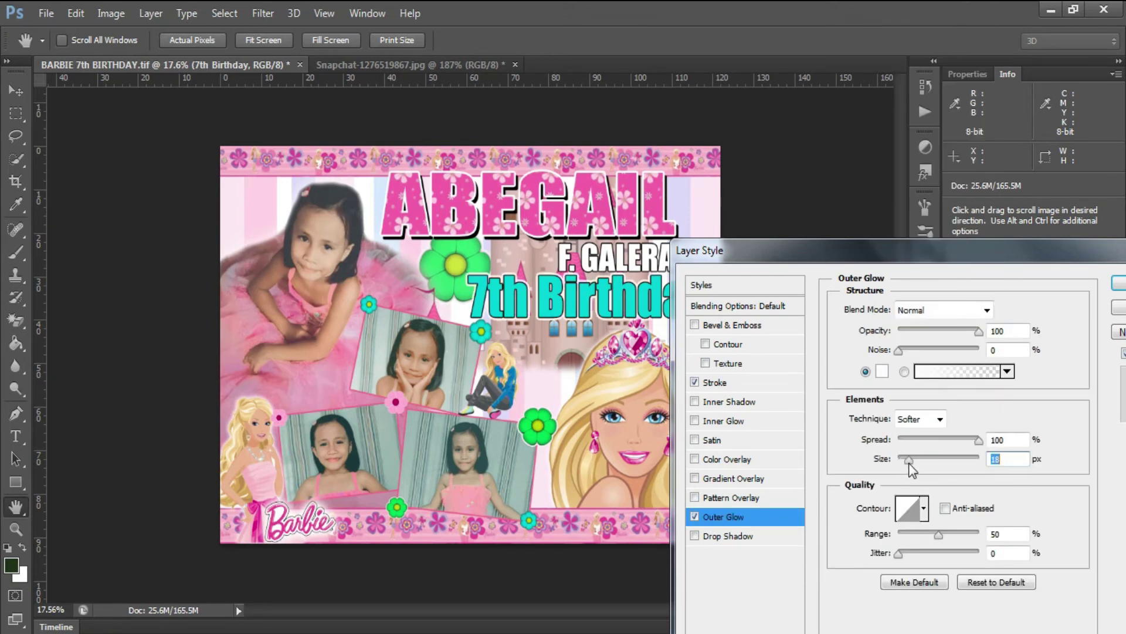
key("Return")
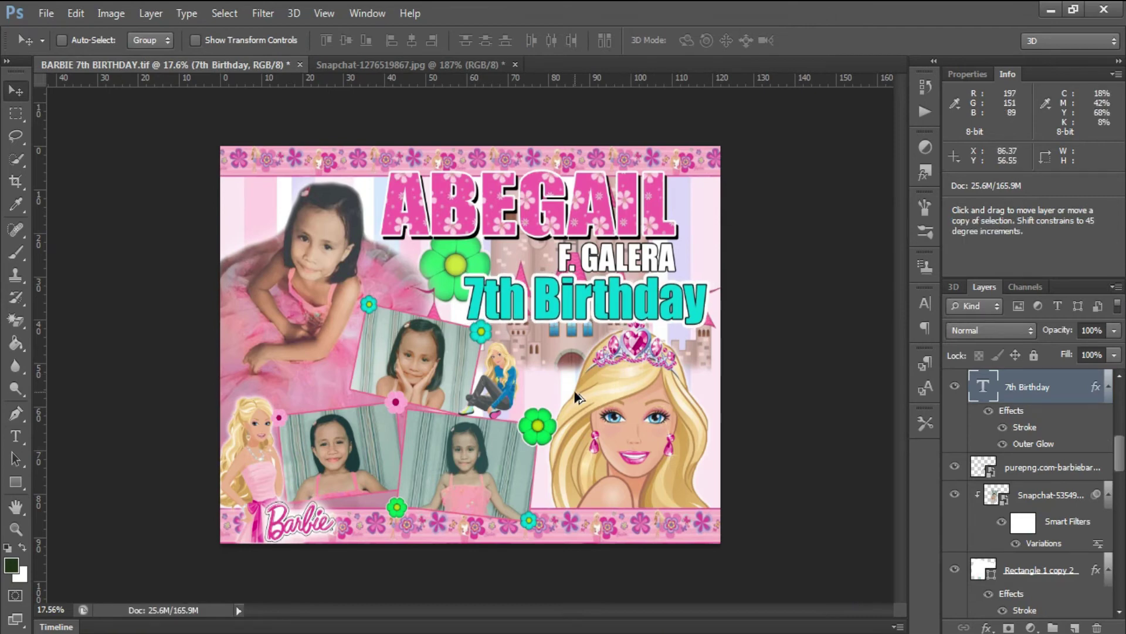
scroll(575, 396, "up", 1)
key("ctrl+s")
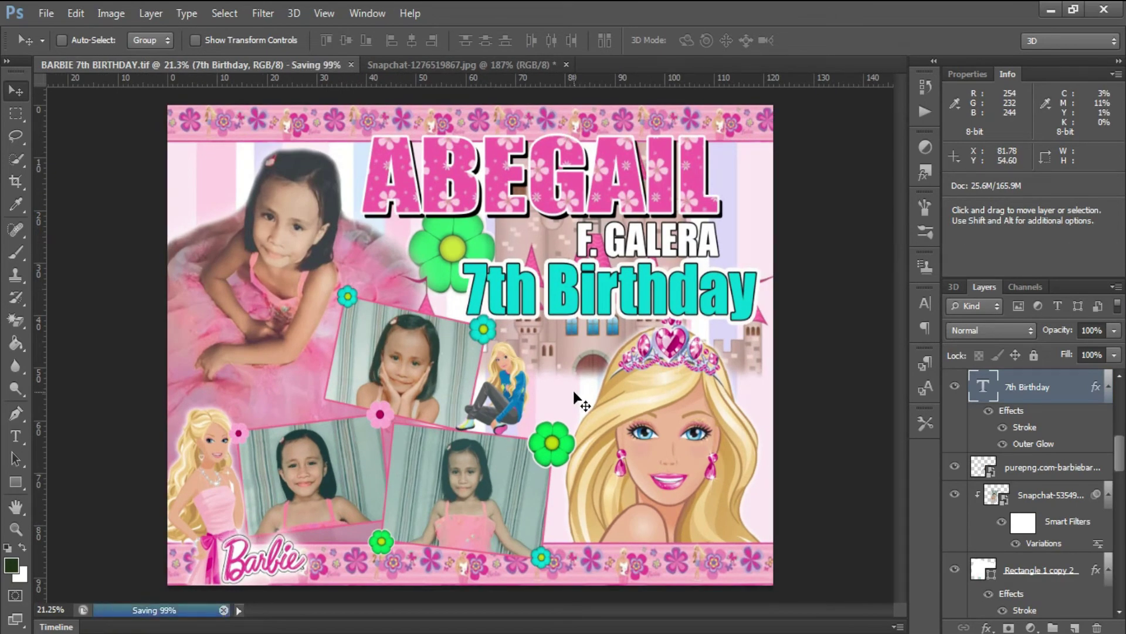
Add the September 08,2020 date text at the bottom right and set its colour
key("t")
left_click(577, 569)
type("September 08")
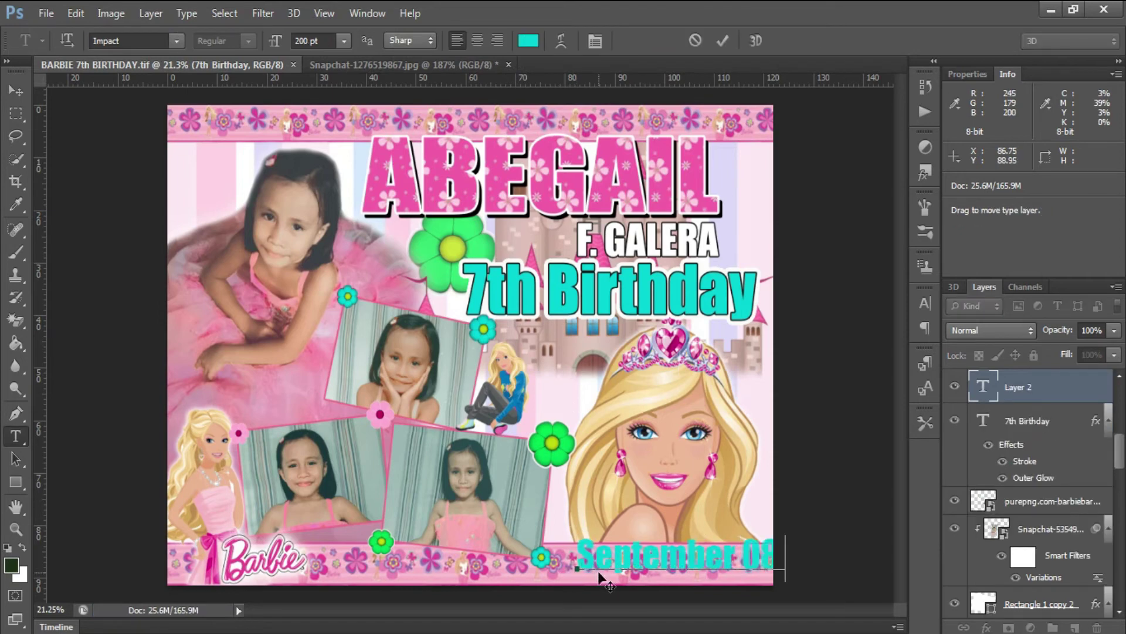
key("ctrl+a")
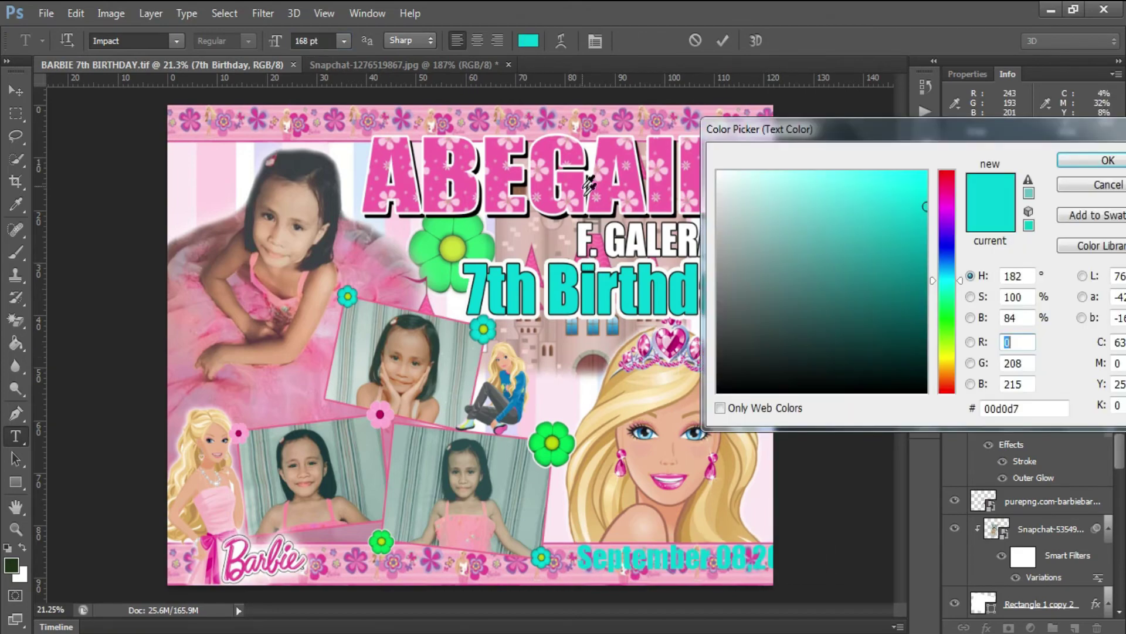
left_click(1108, 160)
Give the date text a pink stroke and a drop shadow
right_click(713, 176)
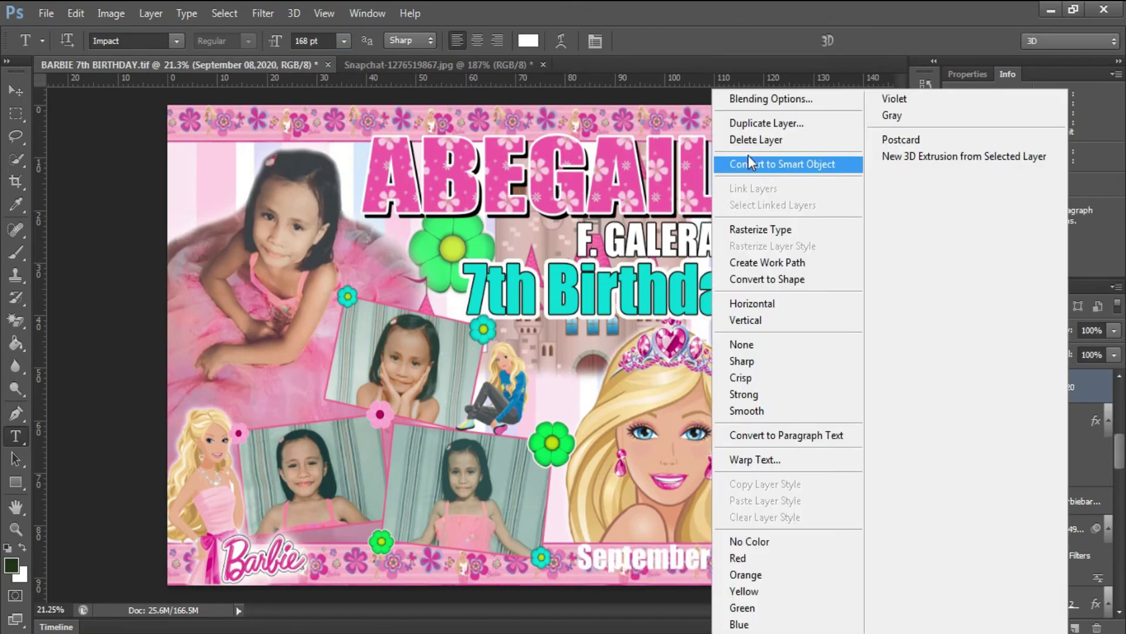
left_click(739, 50)
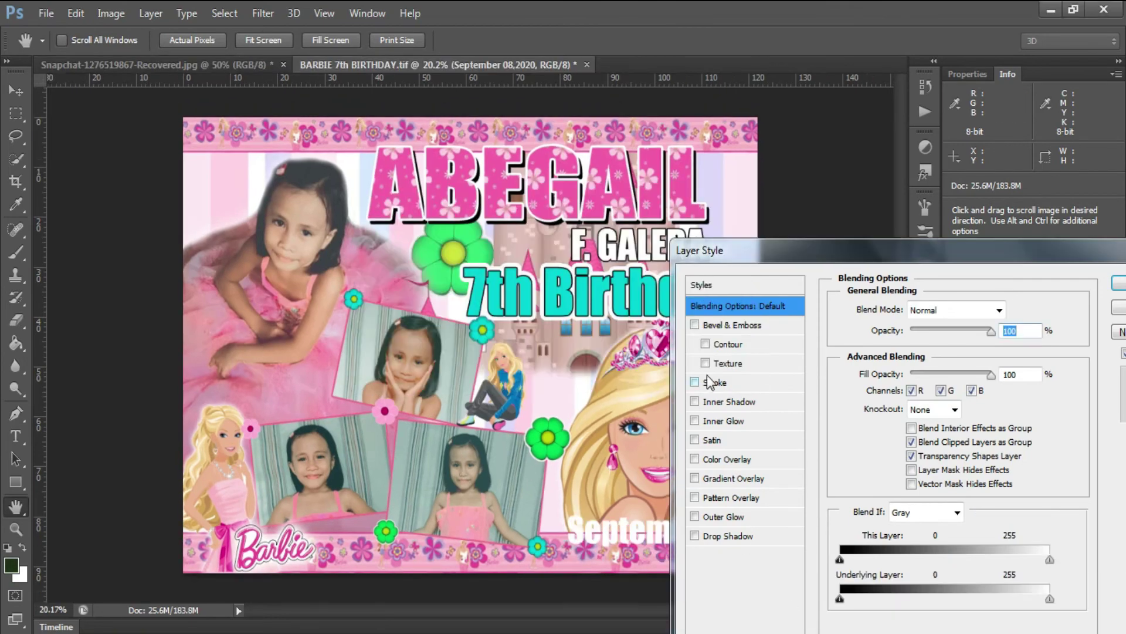
left_click(711, 382)
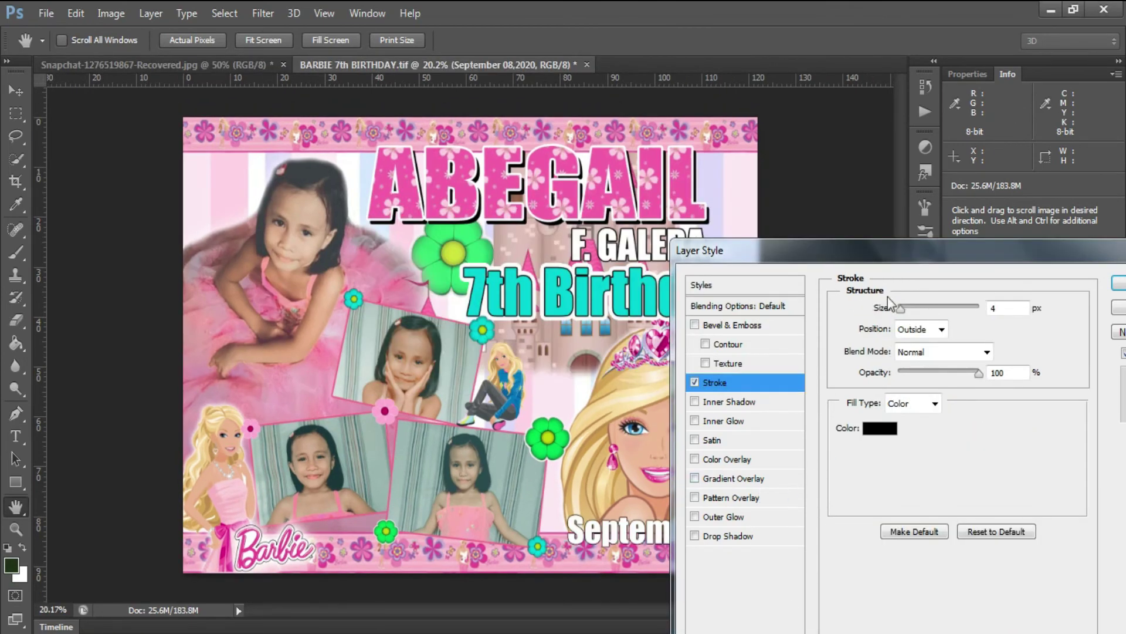
left_click(880, 427)
left_click(410, 188)
left_click(1106, 157)
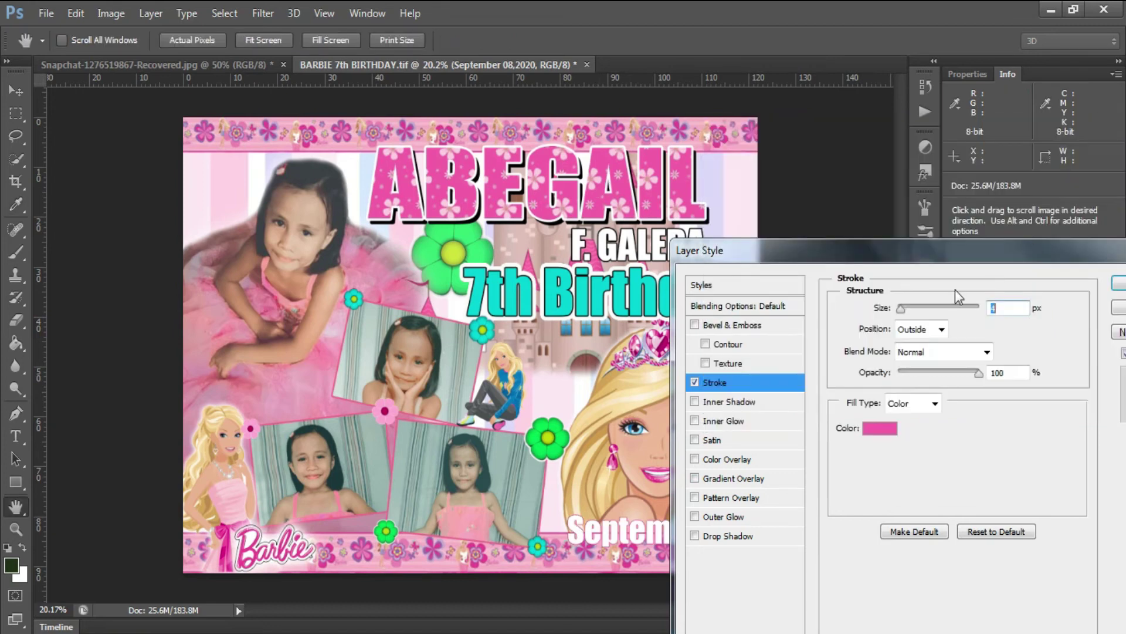
left_click(740, 535)
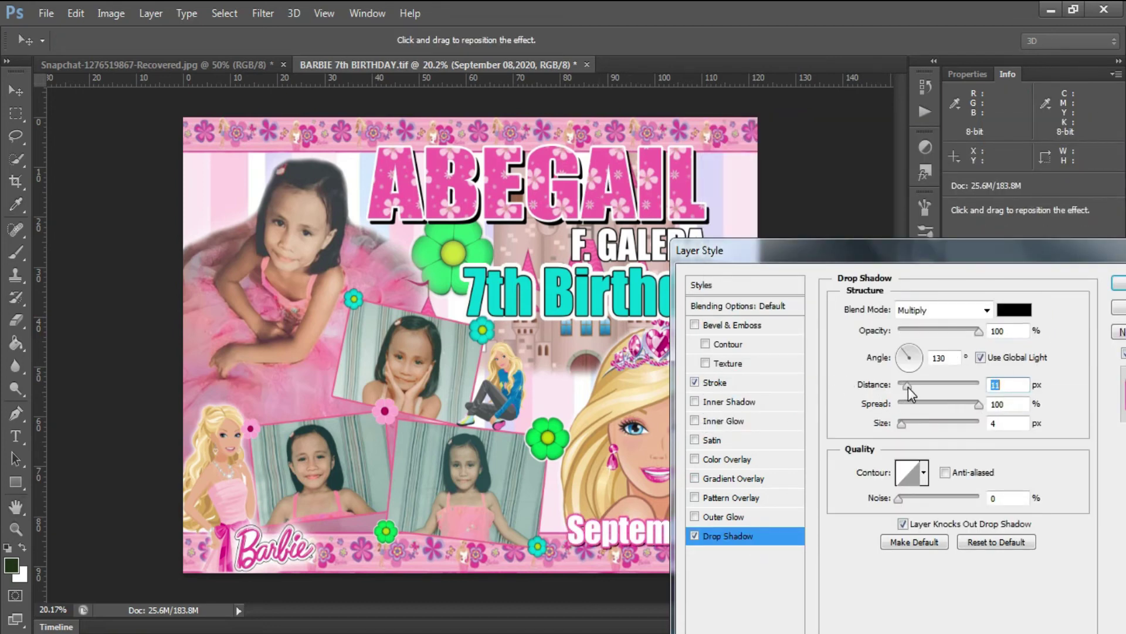
key("Return")
Shrink the date text to about 70% onto the bottom border
key("ctrl+t")
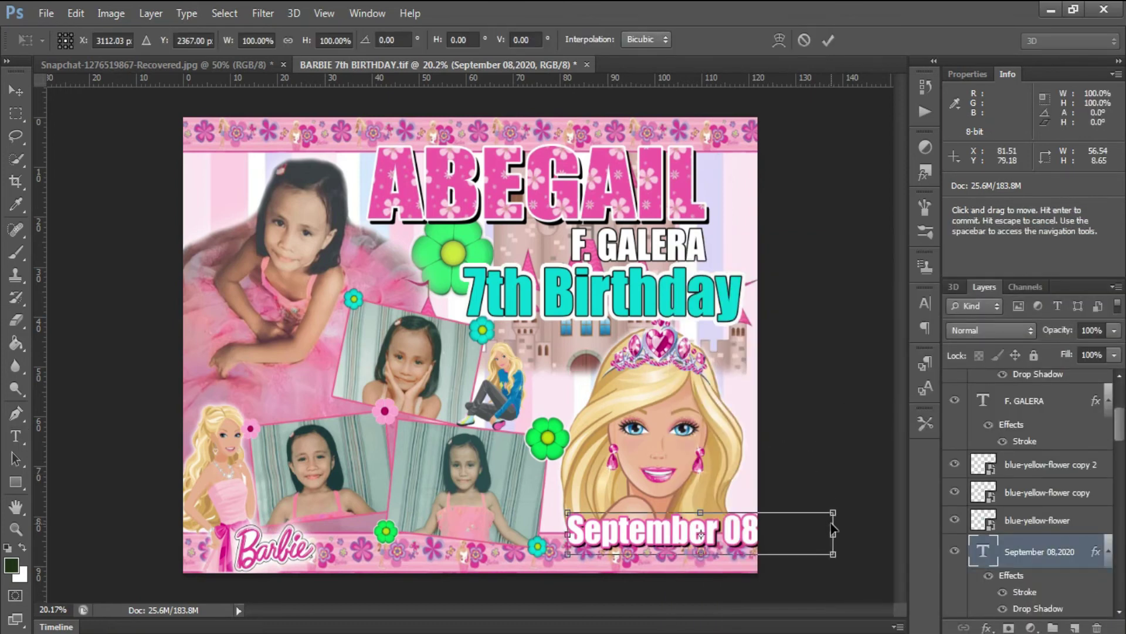
mouse_move(832, 530)
left_mouse_down()
mouse_move(752, 530)
mouse_move(726, 558)
left_mouse_up()
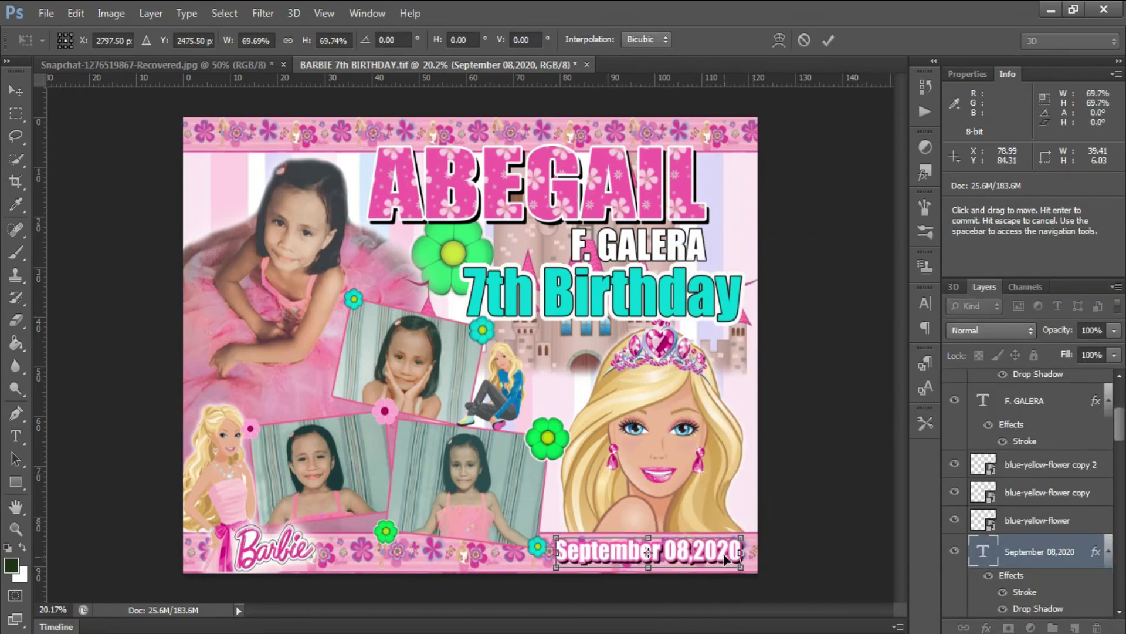
key("Return")
key("t")
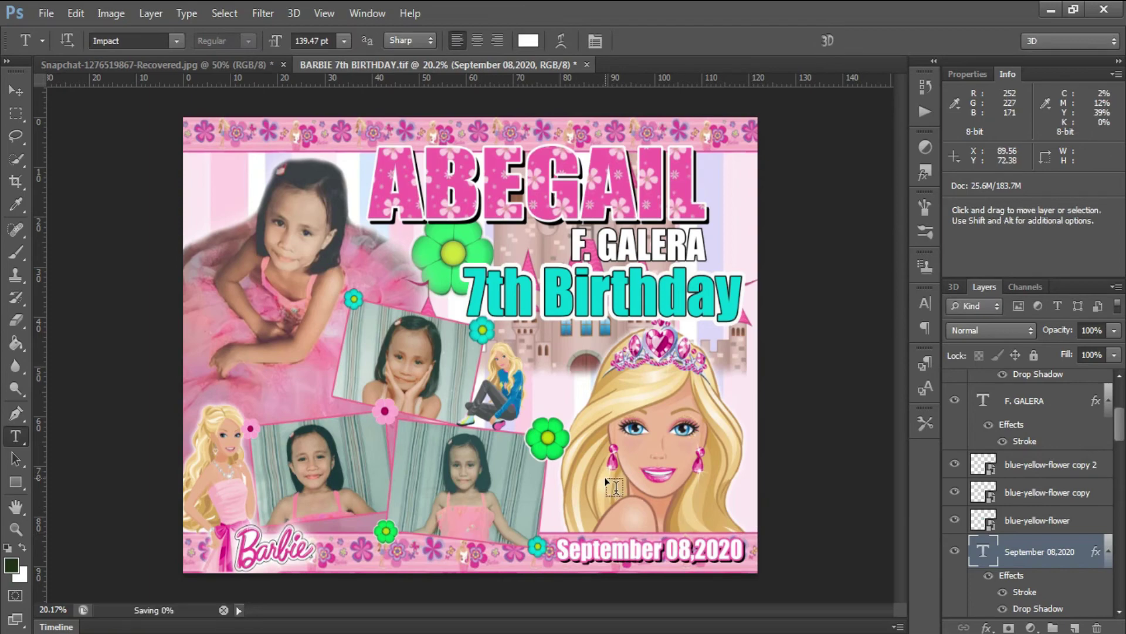
Place the Barbie-holding-a-white-cat clipart into the layout
left_click(45, 13)
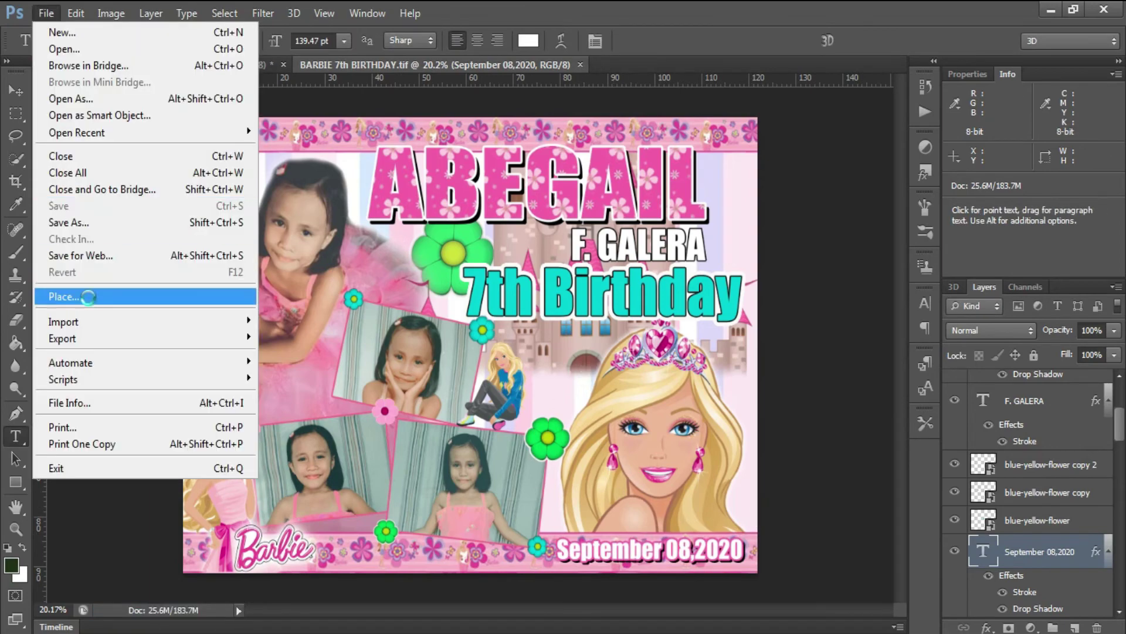
left_click(56, 293)
double_click(541, 270)
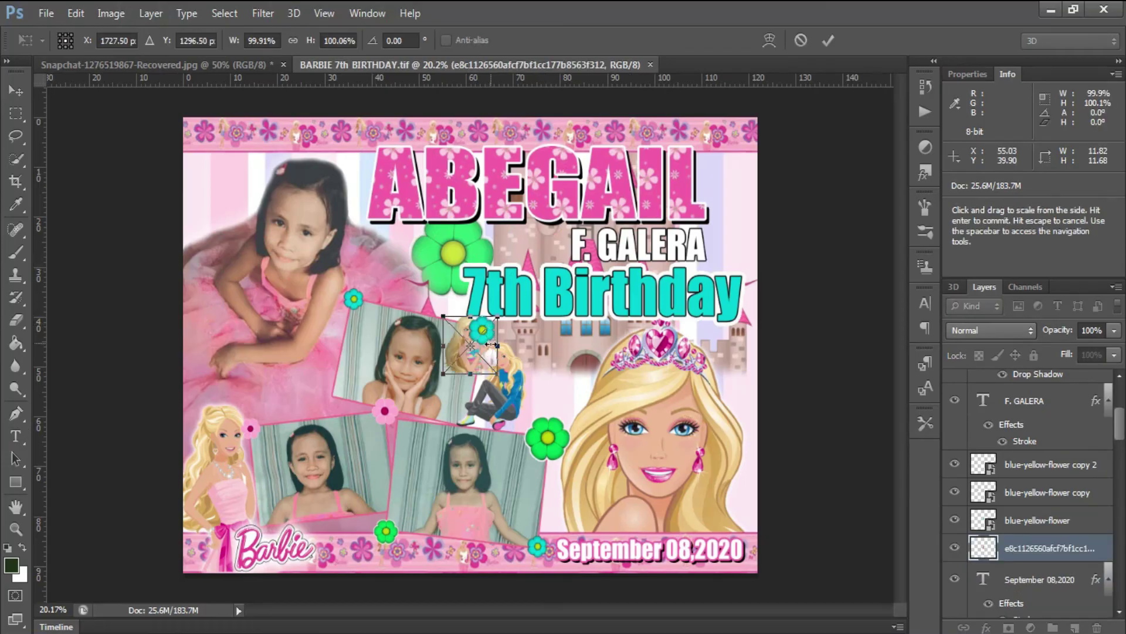
Scale the Barbie clipart to about 157% and fit it top-right beside ABEGAIL
left_click_drag(550, 317, 543, 268)
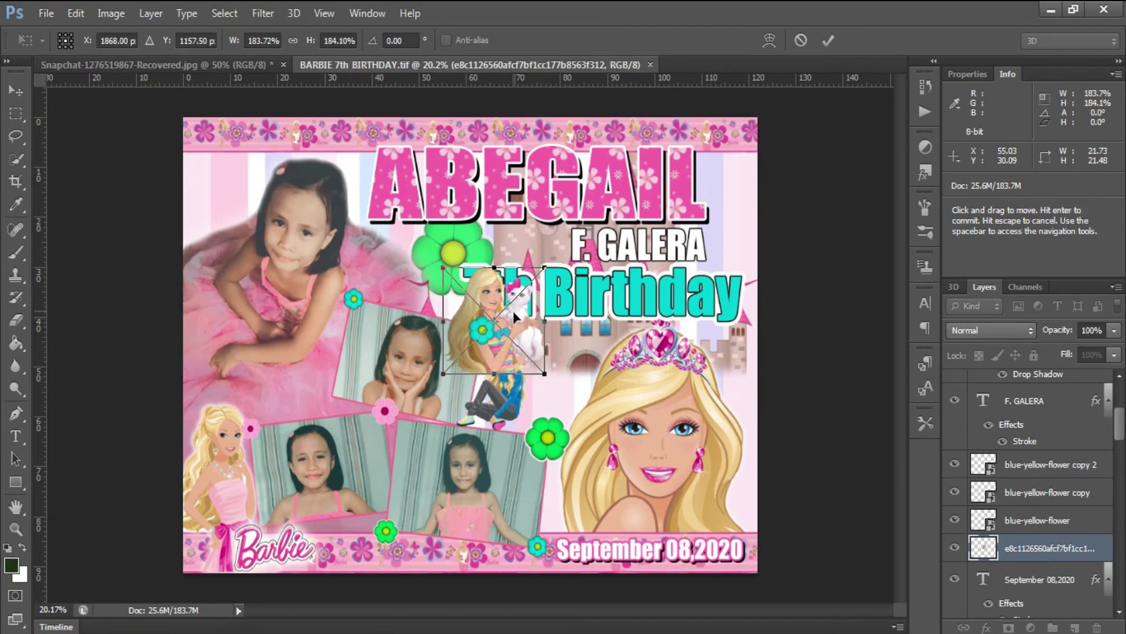
mouse_move(501, 340)
left_mouse_down()
mouse_move(727, 226)
mouse_move(731, 203)
left_mouse_up()
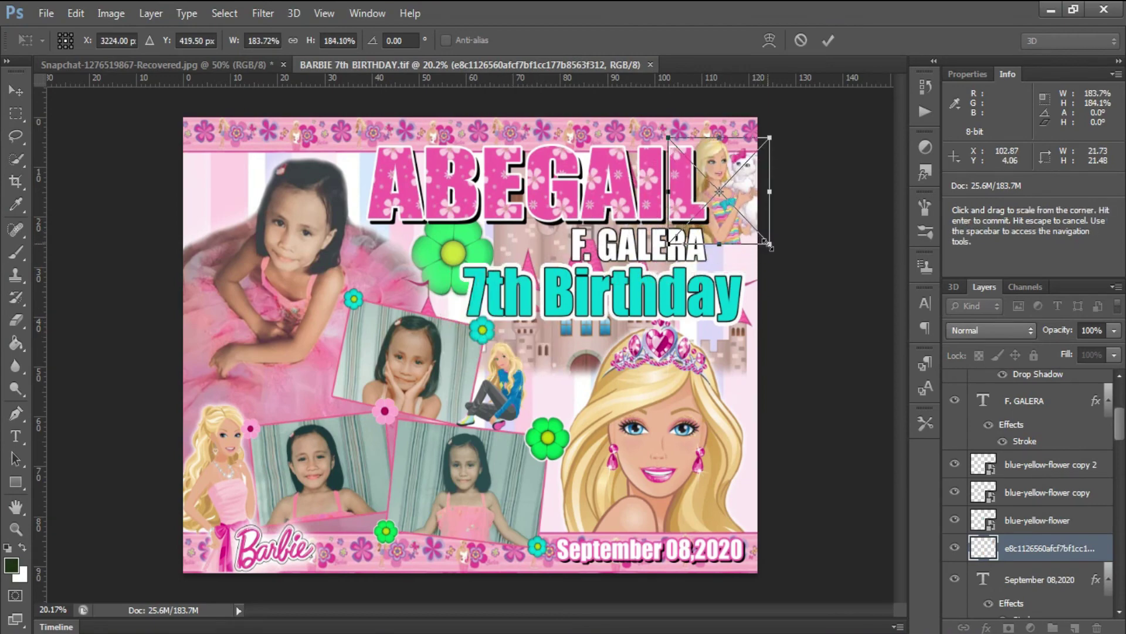
left_click_drag(769, 246, 773, 266)
scroll(787, 214, "up", 3)
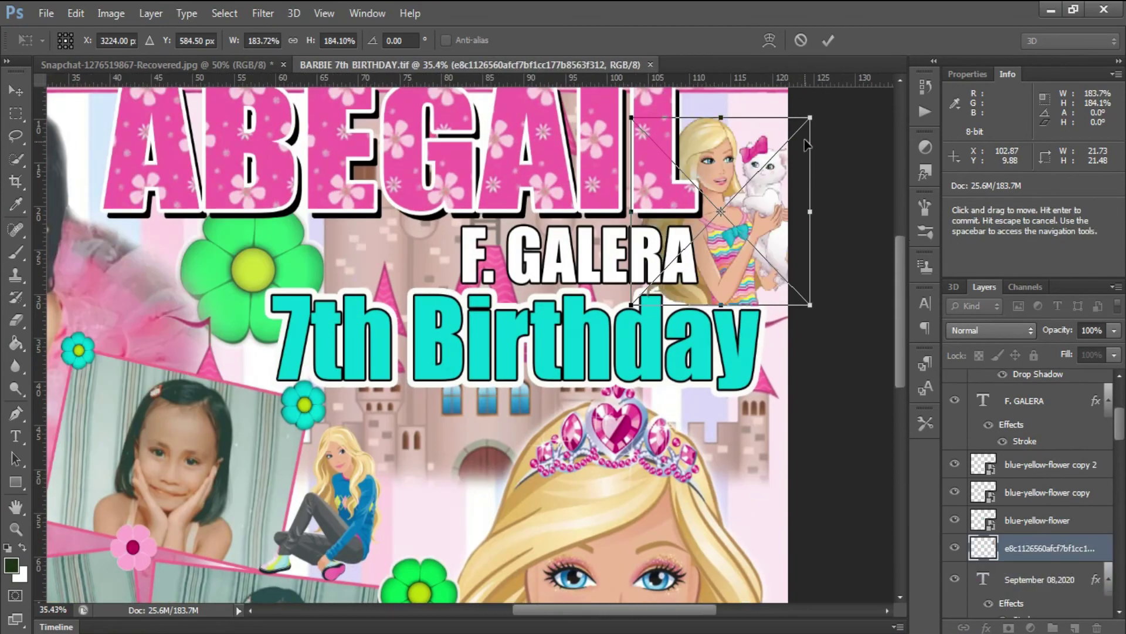
left_click_drag(807, 144, 794, 159)
left_click_drag(765, 207, 765, 224)
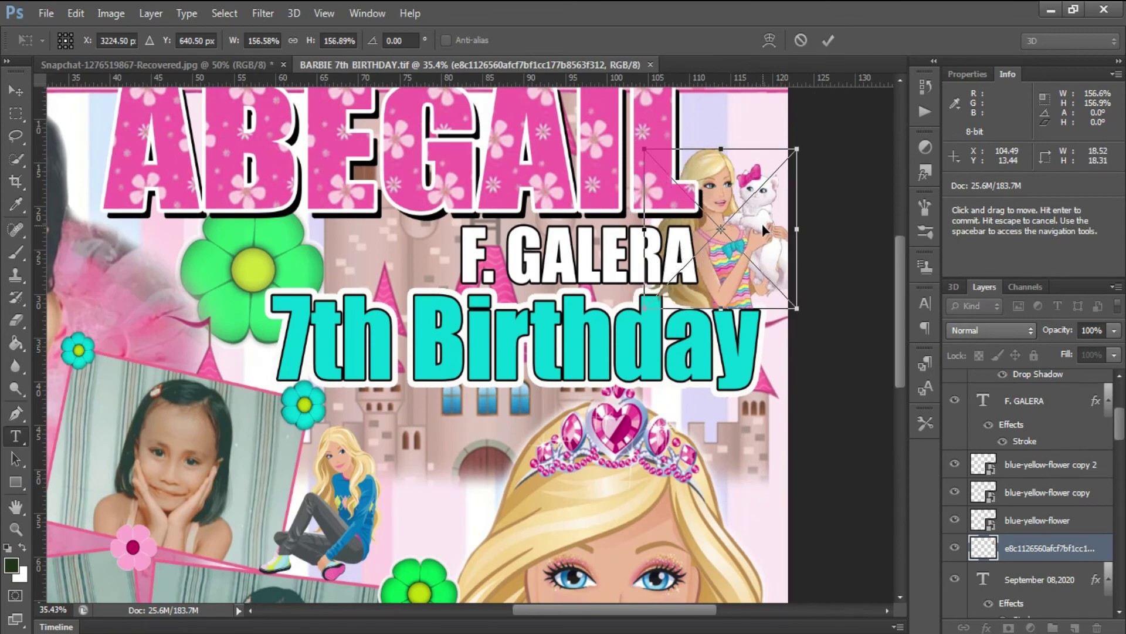
key("Return")
scroll(762, 224, "down", 3)
scroll(196, 190, "up", 1)
Place the flowers-wallpaper-2 image and move it up over the title area
left_click(46, 13)
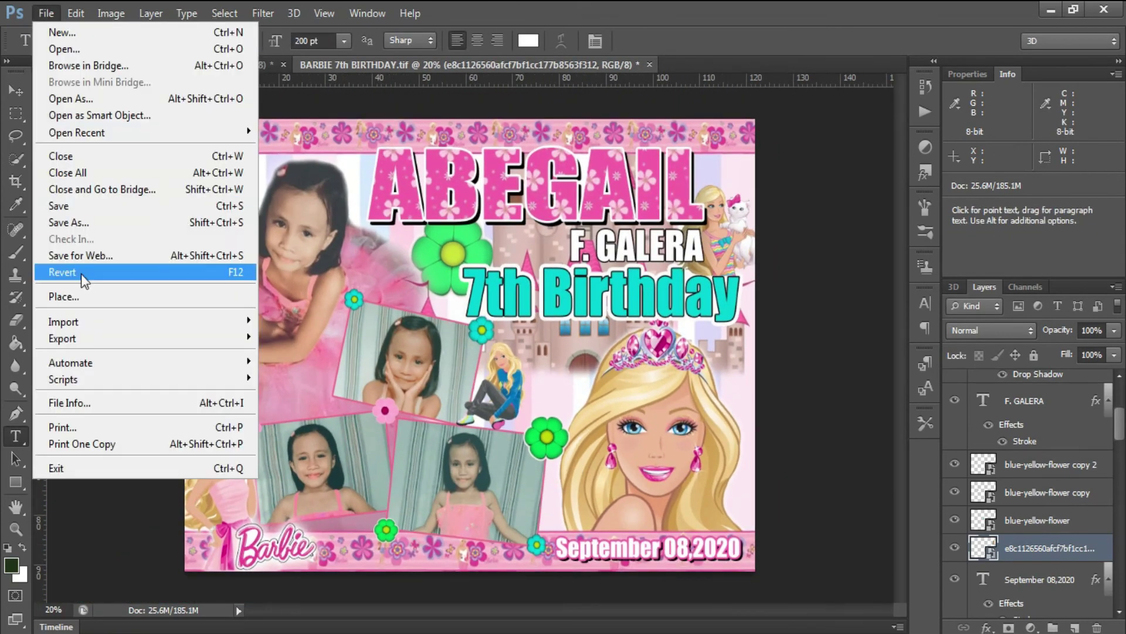
left_click(73, 297)
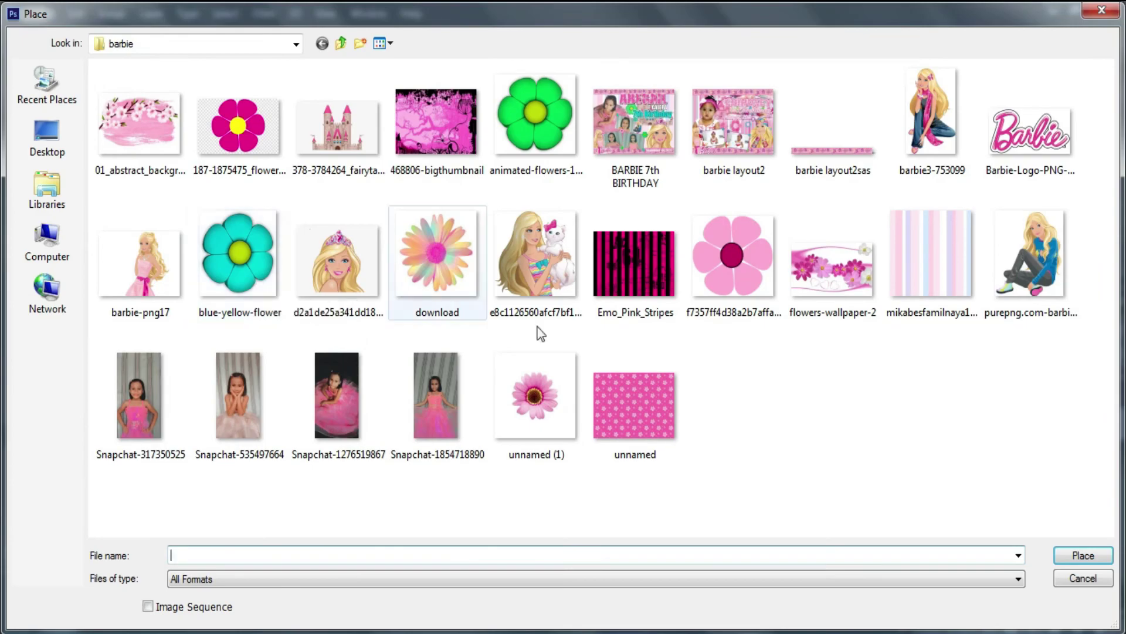
double_click(831, 264)
left_click_drag(530, 340, 568, 258)
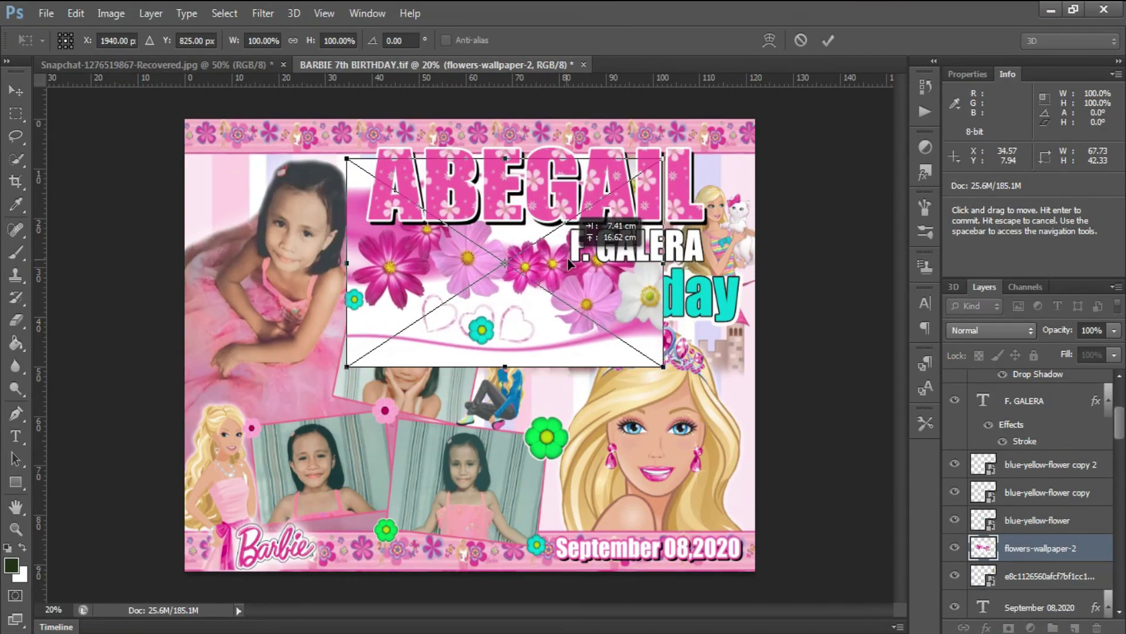
key("Return")
Reorder the flowers layer so it sits just above the castle
mouse_move(1057, 557)
left_mouse_down()
mouse_move(1071, 551)
mouse_move(1039, 490)
left_mouse_up()
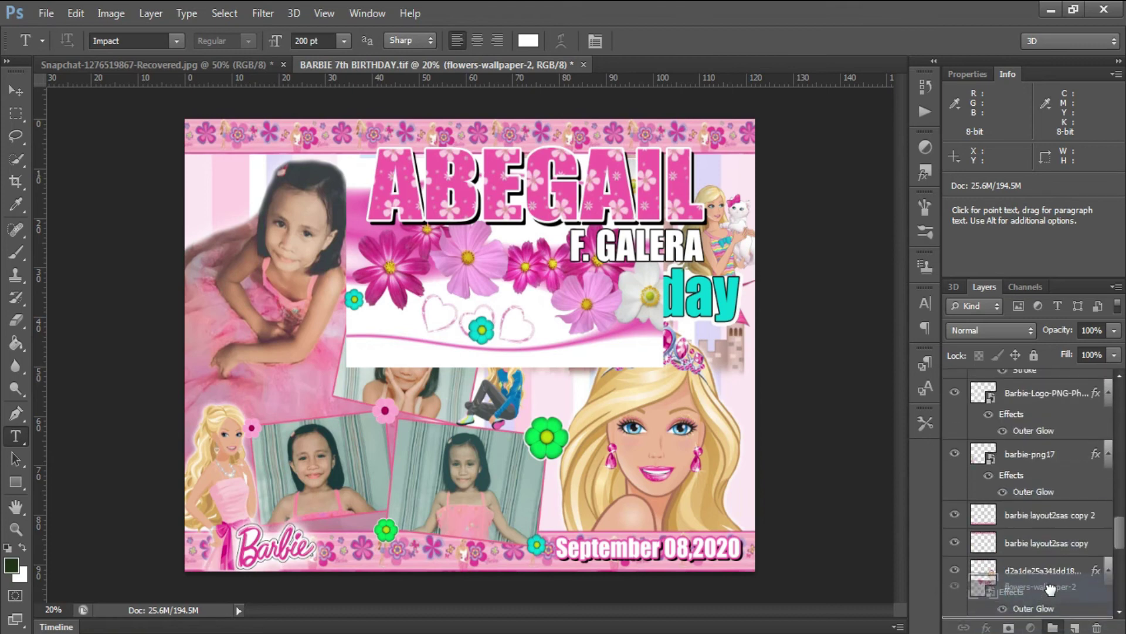
left_click_drag(1041, 453, 1027, 411)
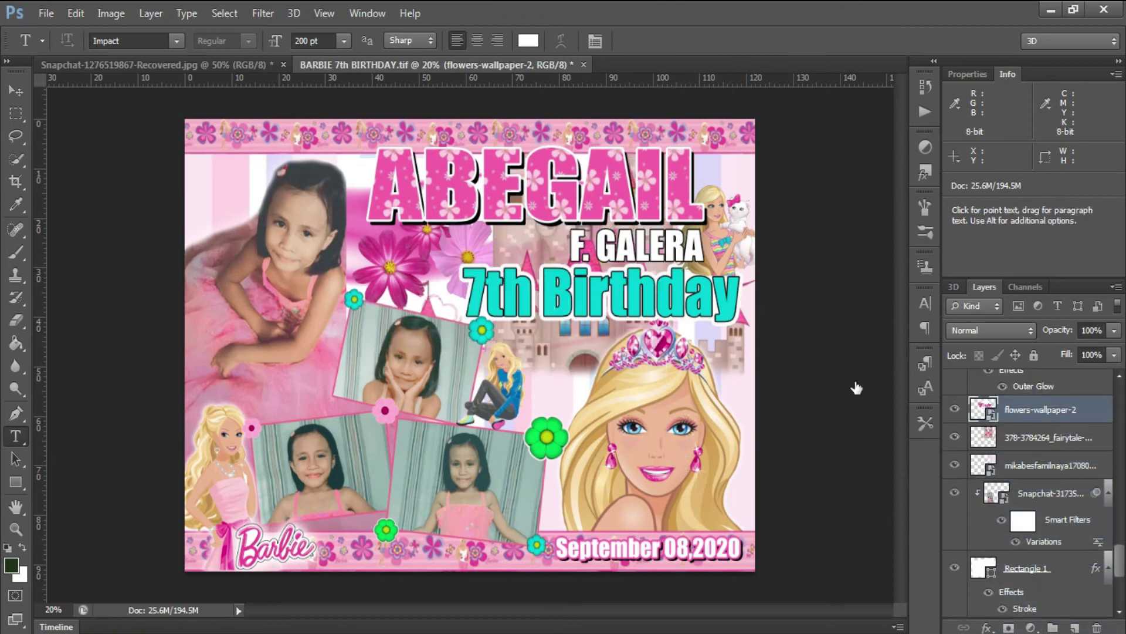
left_click_drag(15, 319, 88, 357)
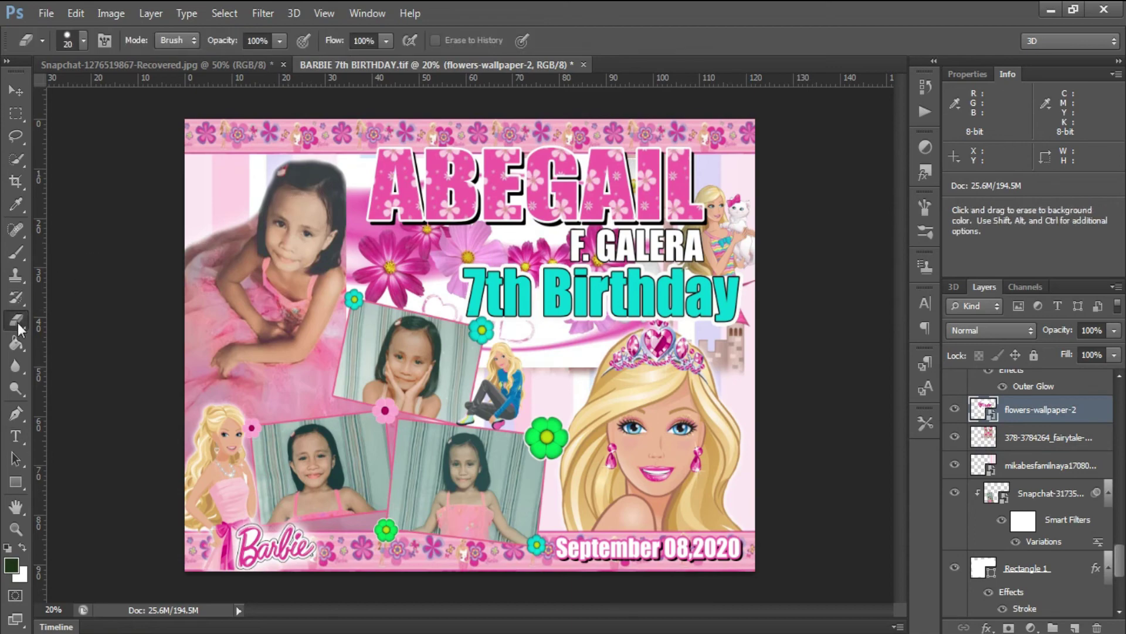
Erase the flowers' white background with the Magic Eraser and position them near the centre
left_click(525, 228)
left_click(552, 346)
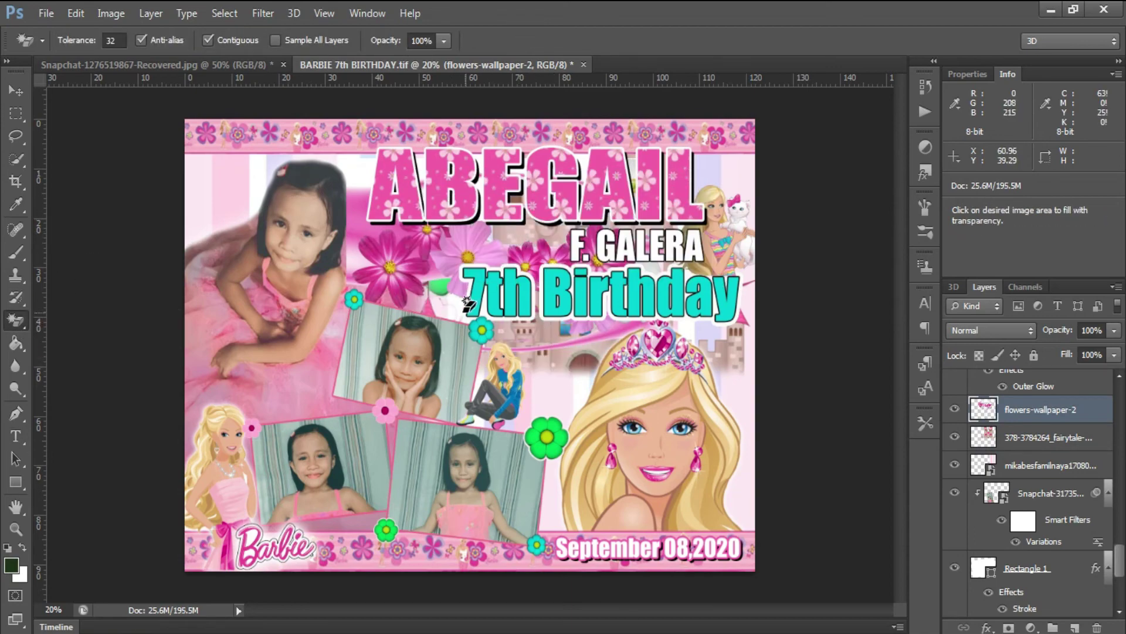
left_click_drag(452, 319, 239, 227)
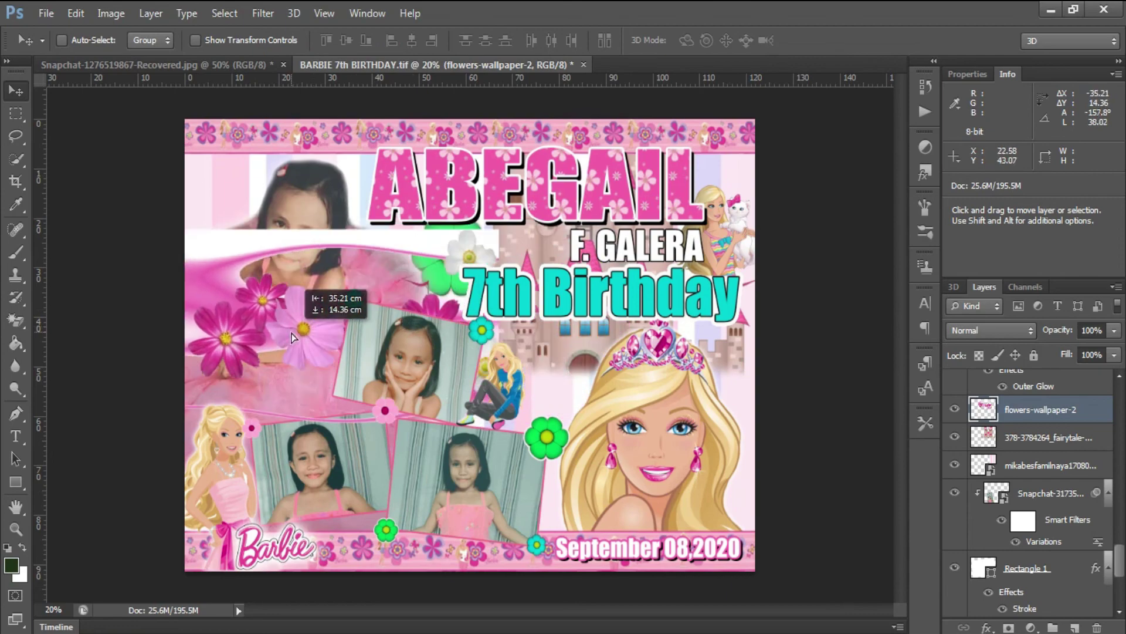
mouse_move(250, 307)
left_mouse_down()
mouse_move(539, 244)
mouse_move(495, 359)
mouse_move(508, 332)
left_mouse_up()
Set the flowers layer to 73% opacity and move it down near the centre
right_click(1021, 410)
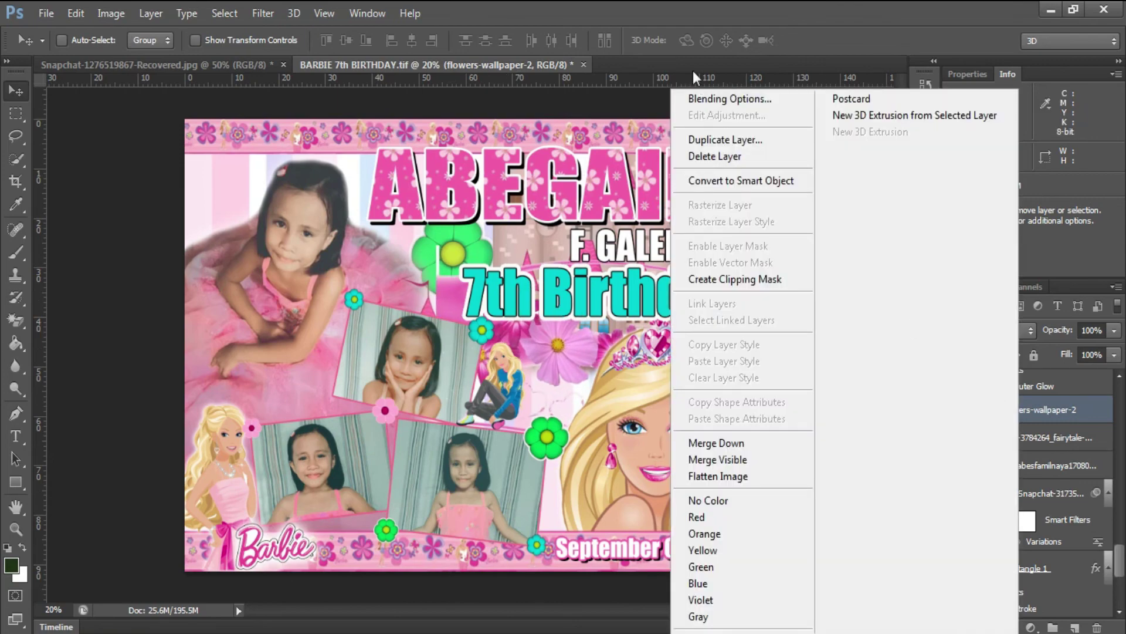
left_click(713, 30)
left_click_drag(991, 336, 972, 333)
left_click(1118, 282)
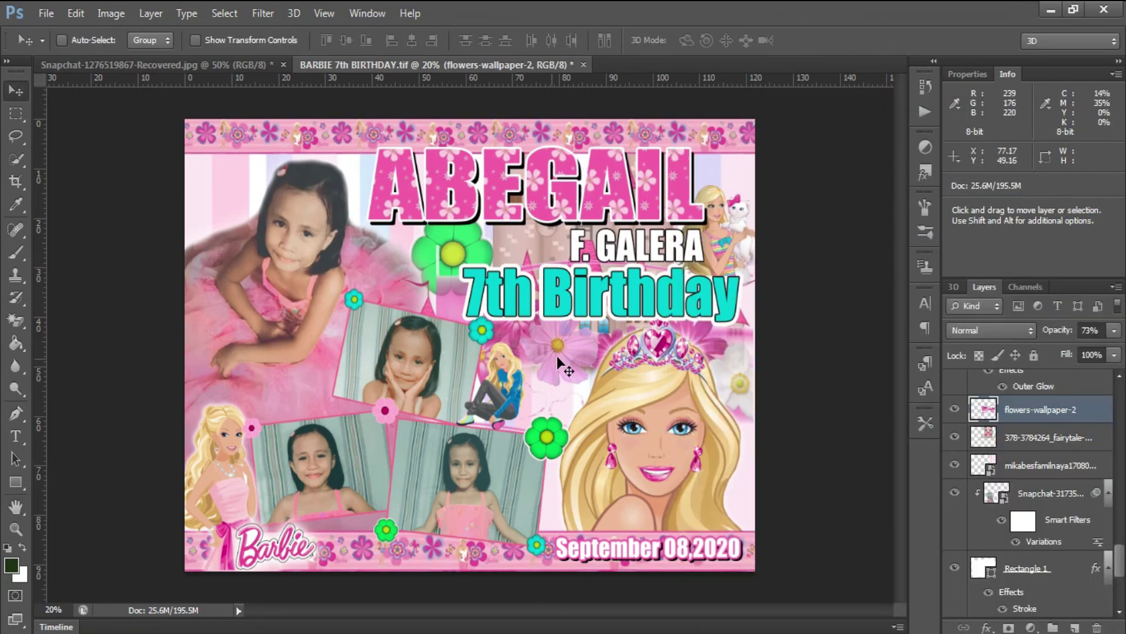
left_click_drag(557, 356, 561, 407)
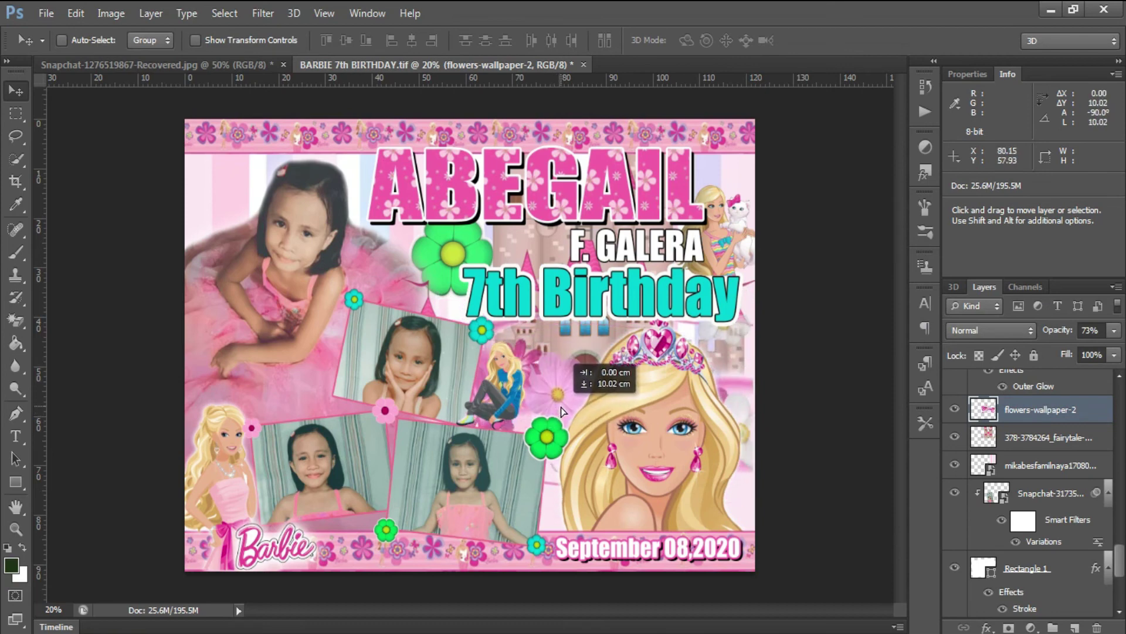
Soften the flowers' edges with a 422 px soft eraser and drag a copy over the top-left photo
key("e")
key("shift+e")
right_click(575, 420)
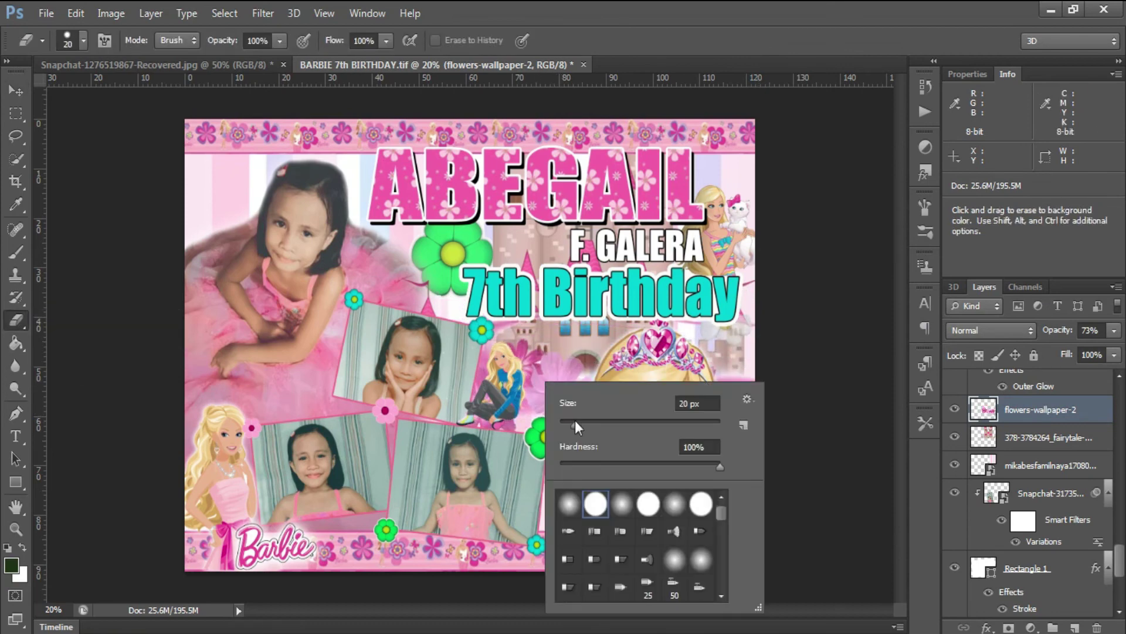
key("Escape")
right_click(528, 365)
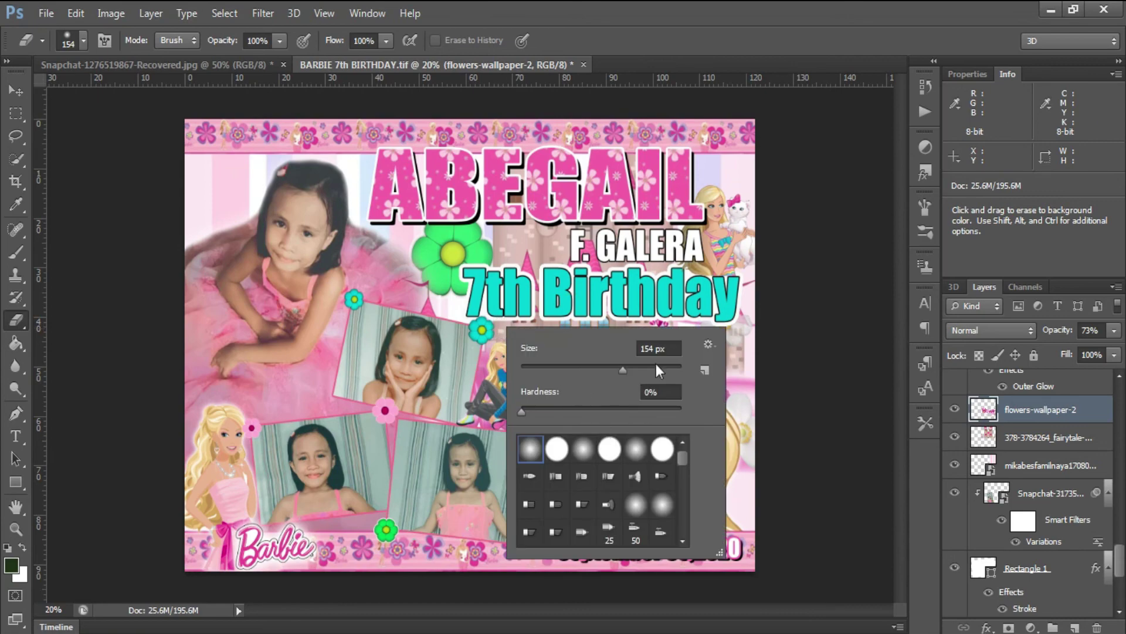
left_click_drag(621, 371, 656, 371)
key("Return")
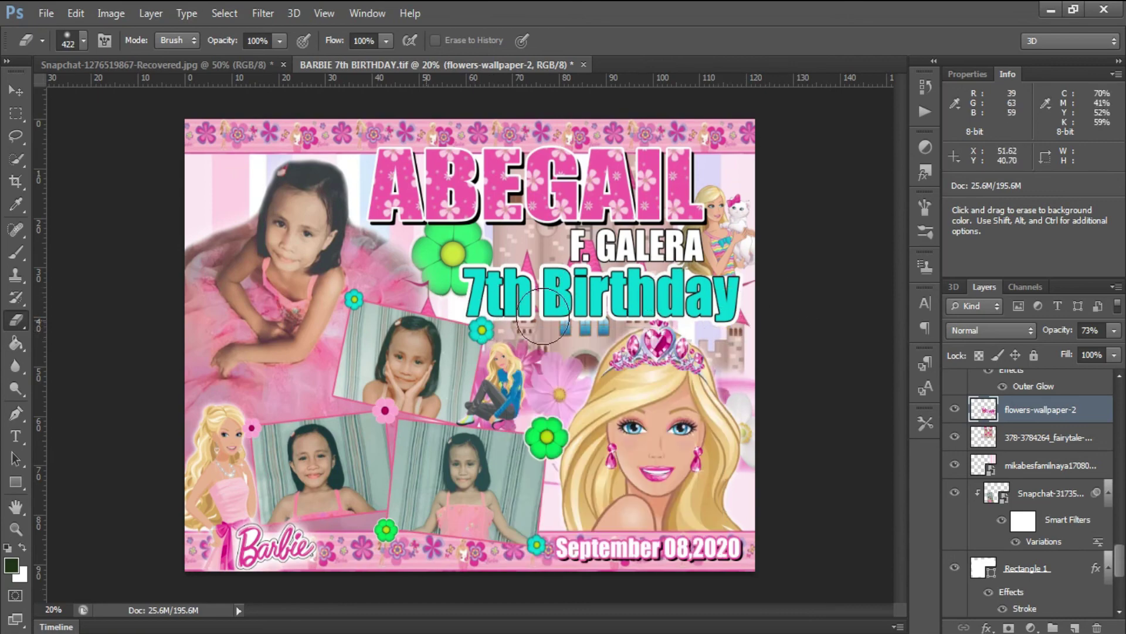
key("v")
left_click_drag(564, 394, 275, 198)
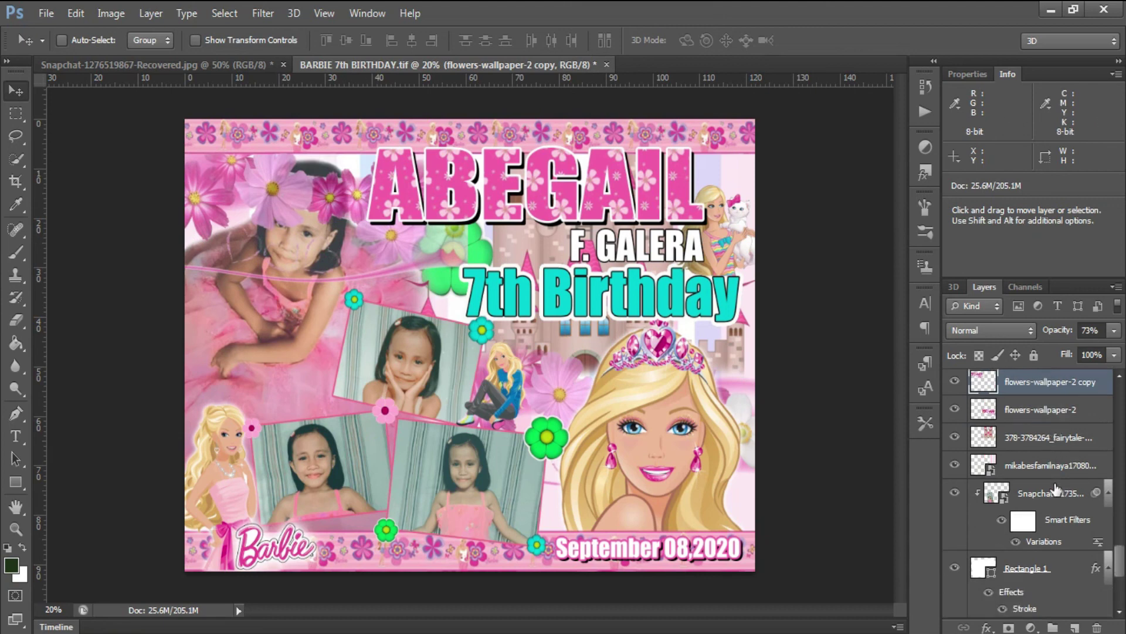
Move the flowers copy layer below the girl's photo, Layer 1
scroll(1054, 460, "down", 3)
left_click(1037, 556)
scroll(1038, 528, "up", 5)
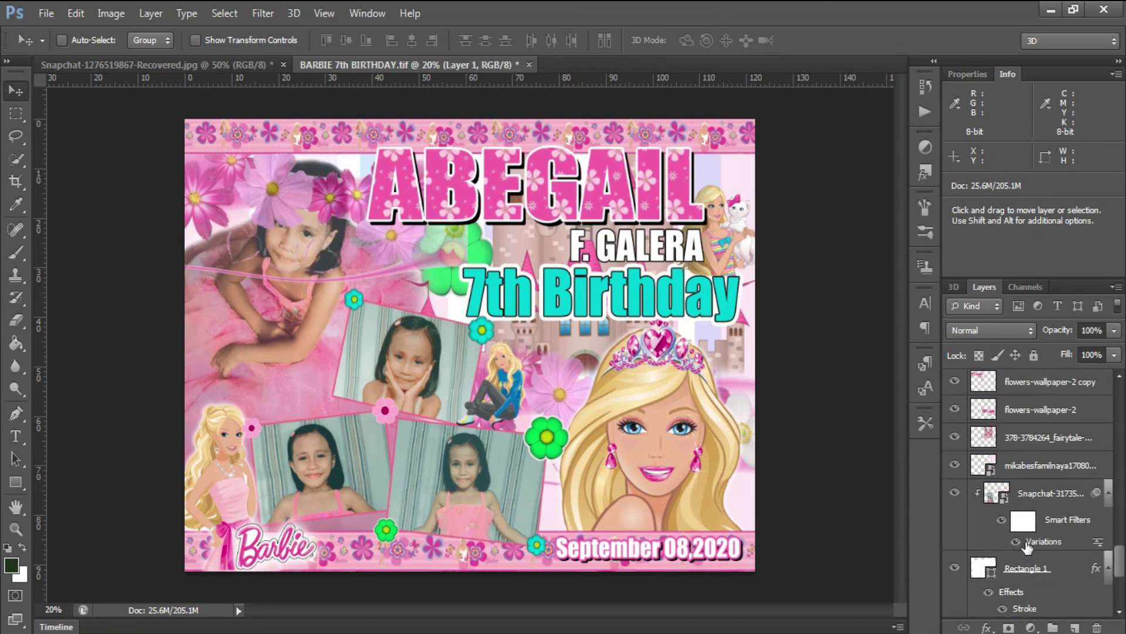
left_click_drag(1033, 381, 1015, 563)
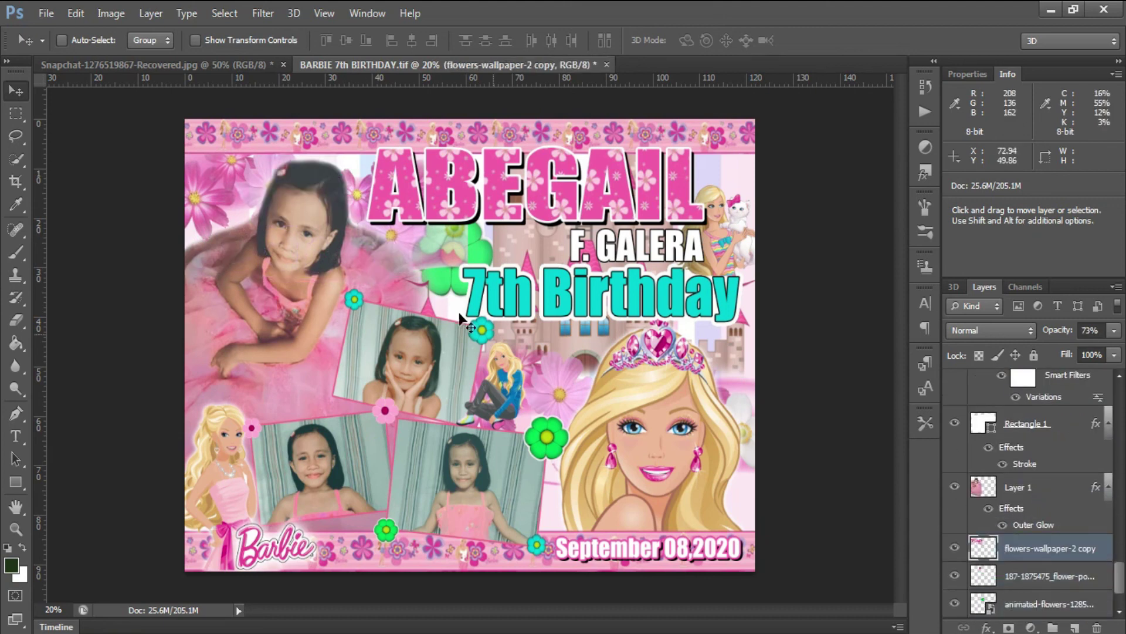
right_click(232, 179)
Nudge the top-left girl's photo up slightly and save the layout
left_click_drag(239, 183, 240, 178)
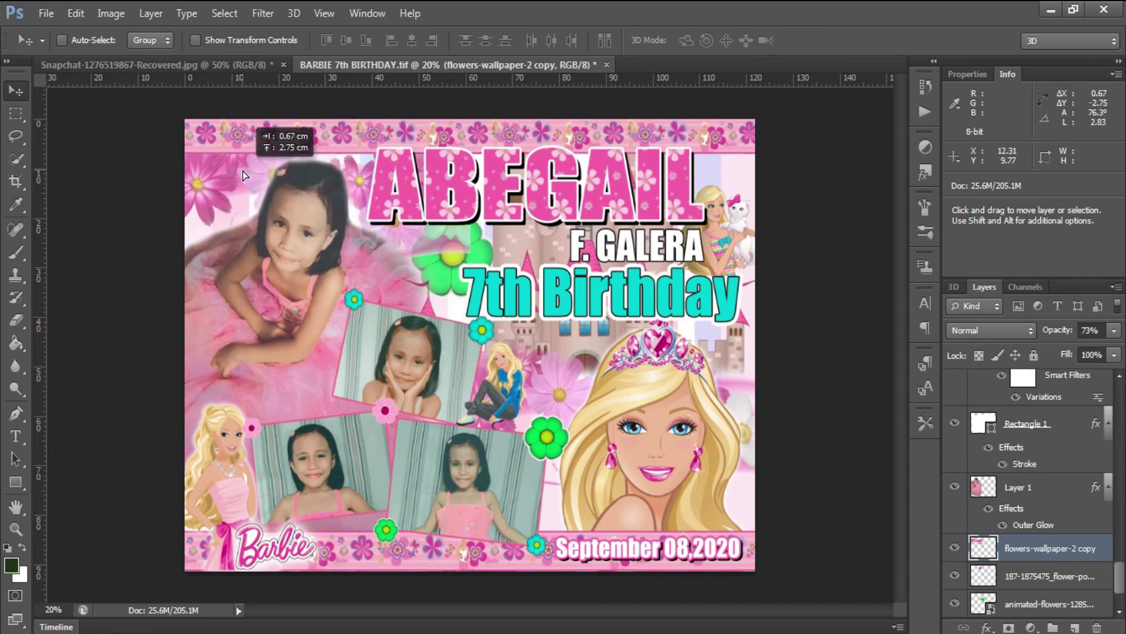
key("e")
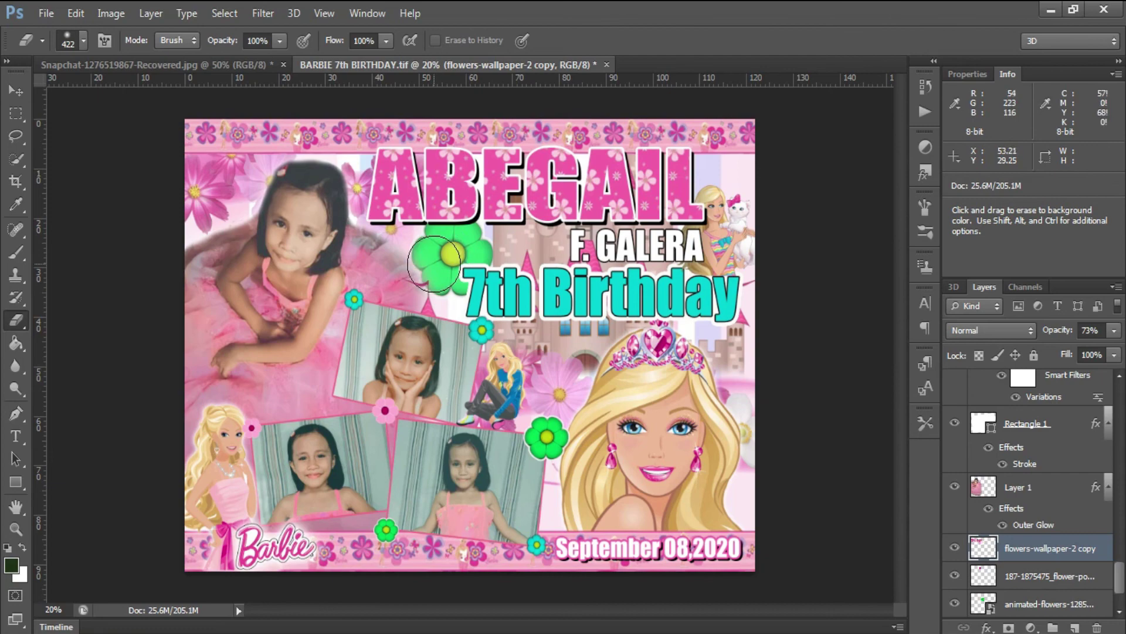
key("ctrl+s")
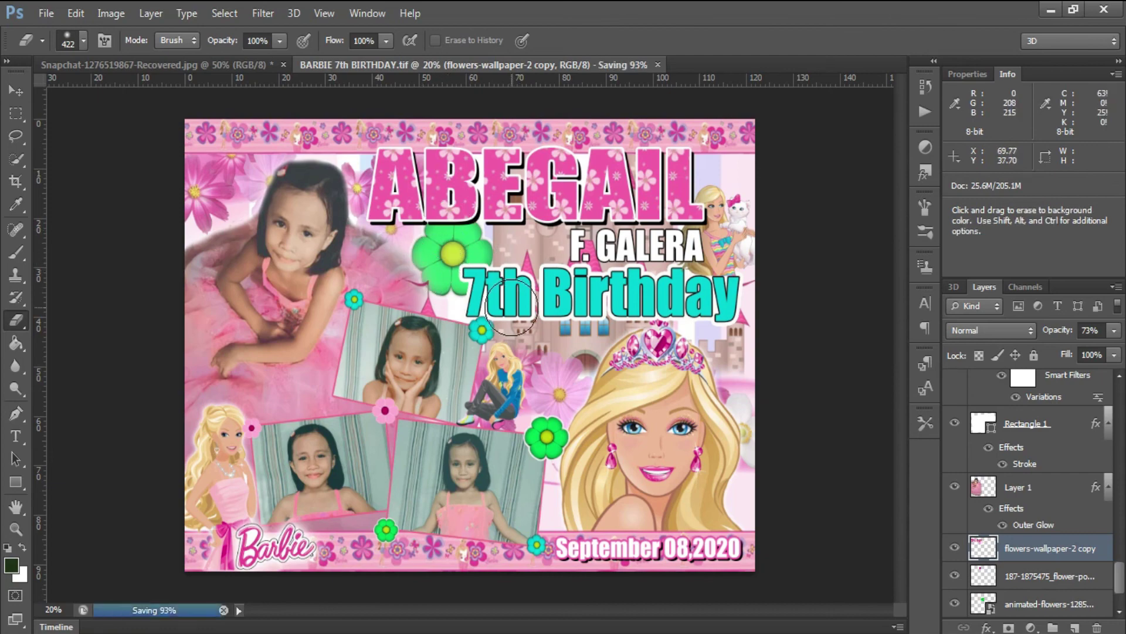